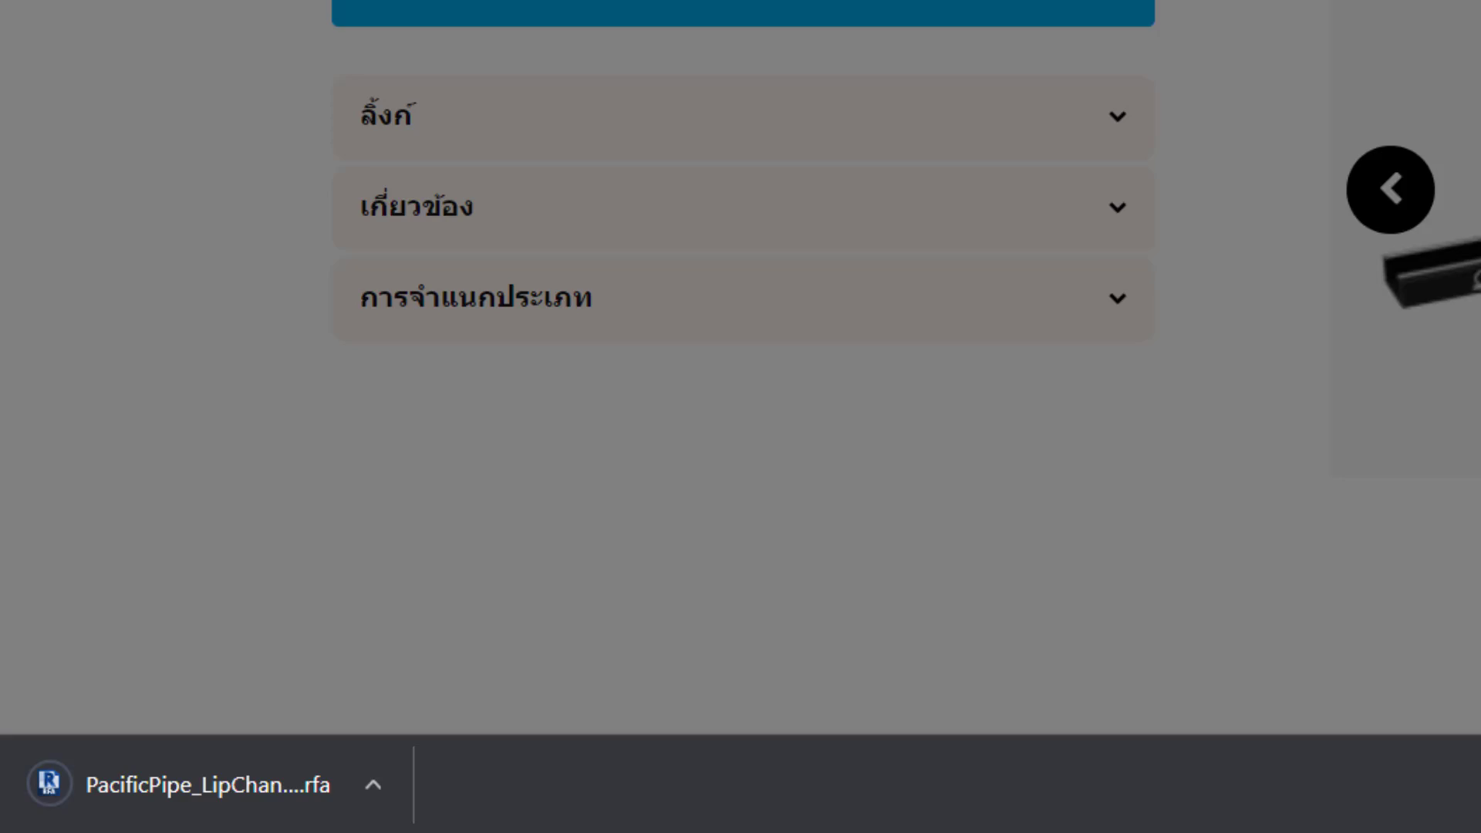
Open the downloaded PacificPipe_SquarePipe family file in Revit 2021, upgrading the model to the current version
left_click(373, 784)
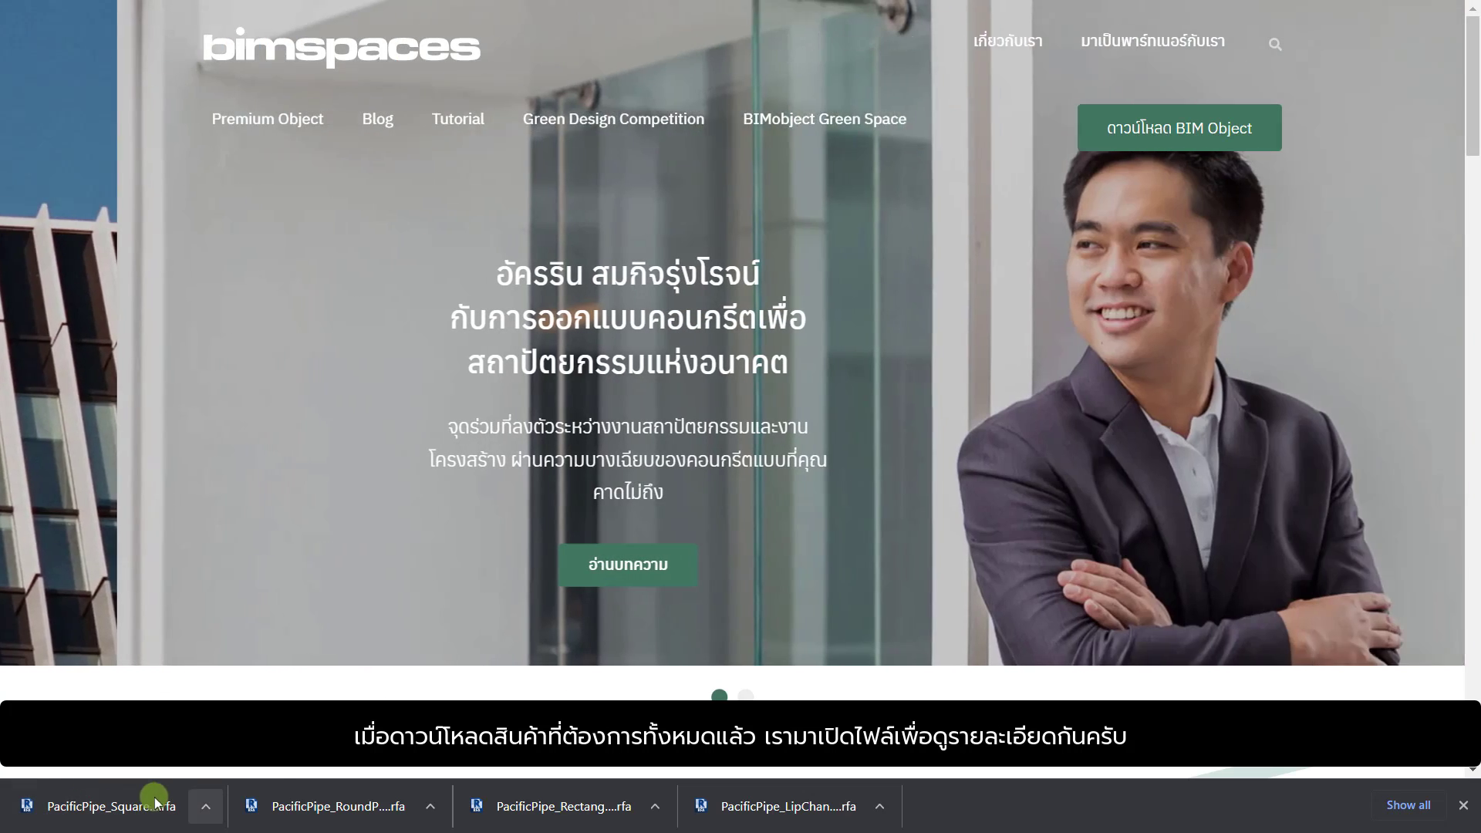
left_click(155, 802)
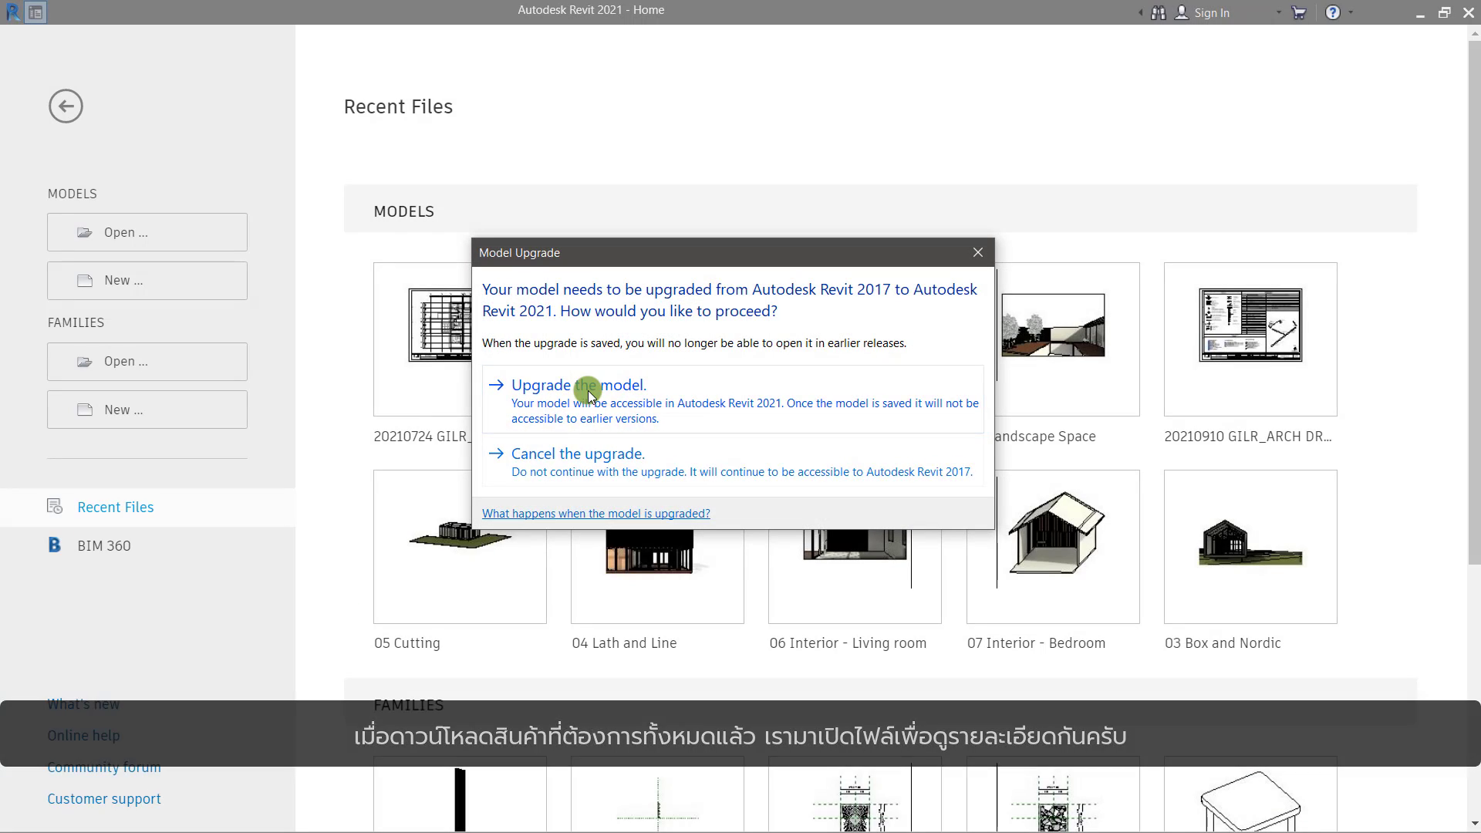
left_click(587, 390)
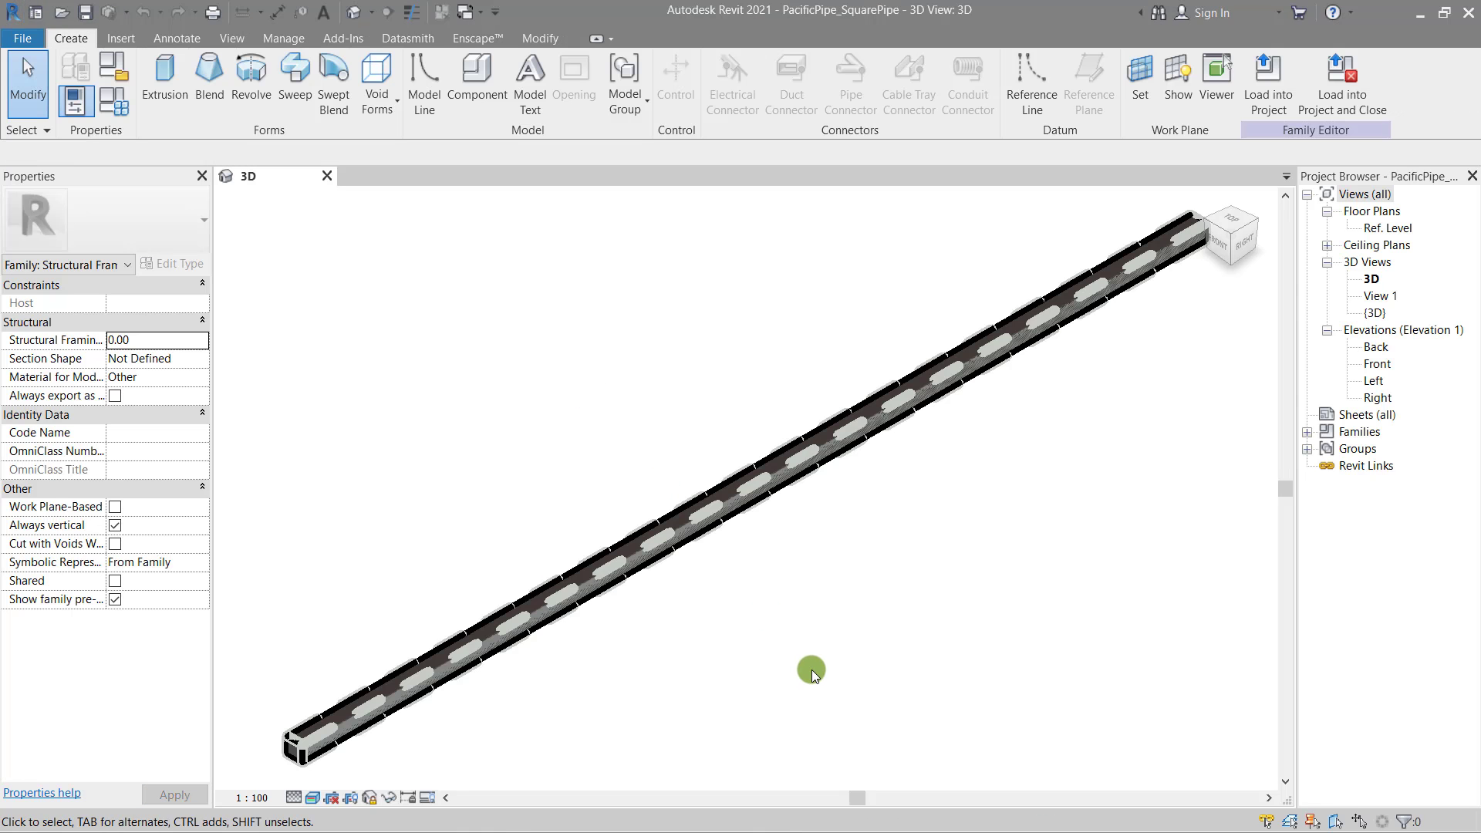
scroll(811, 669, "down", 5)
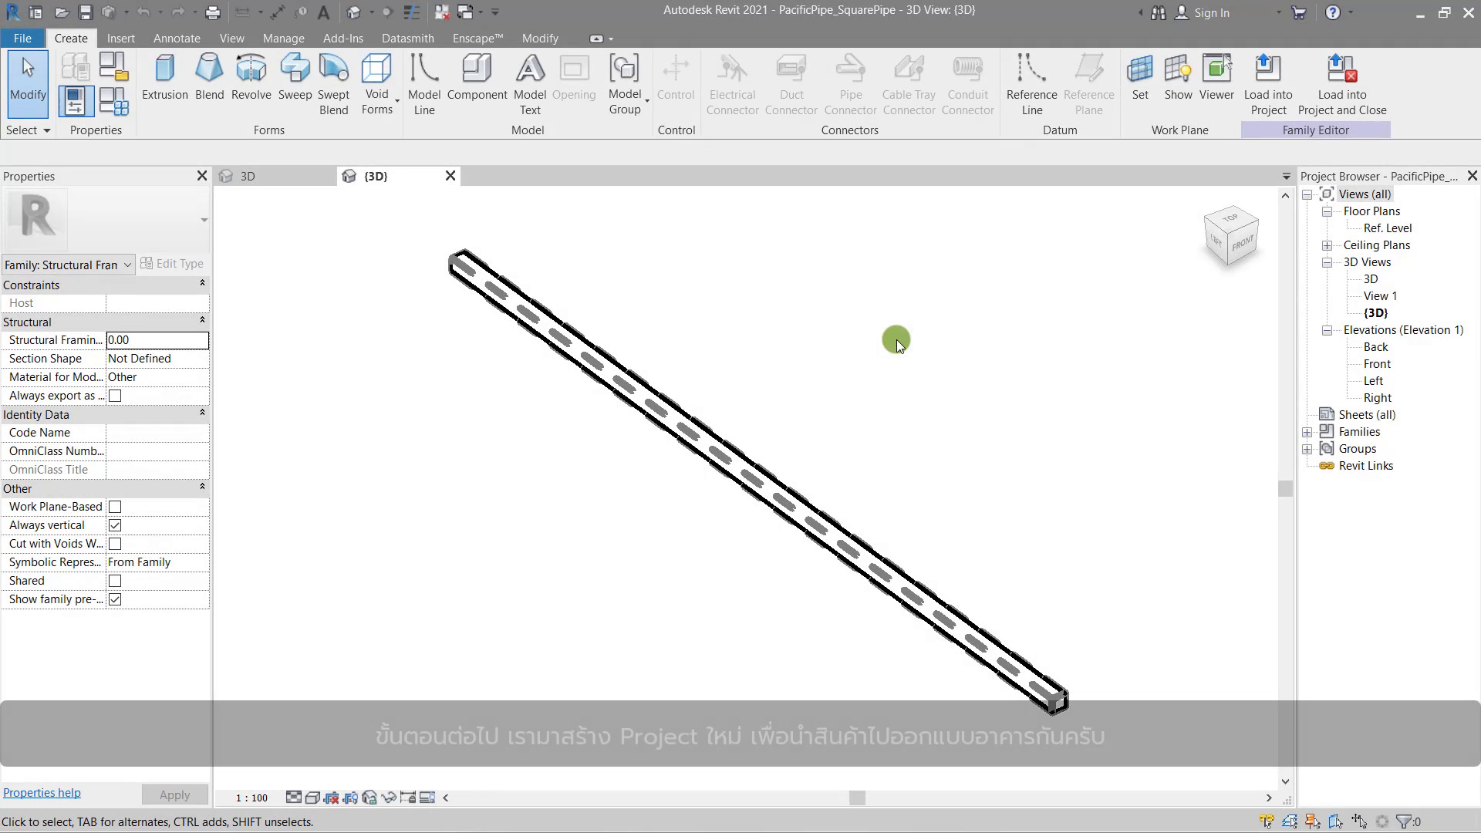
Create a new project from the RSB_Design_Template_Meter template
left_click(22, 38)
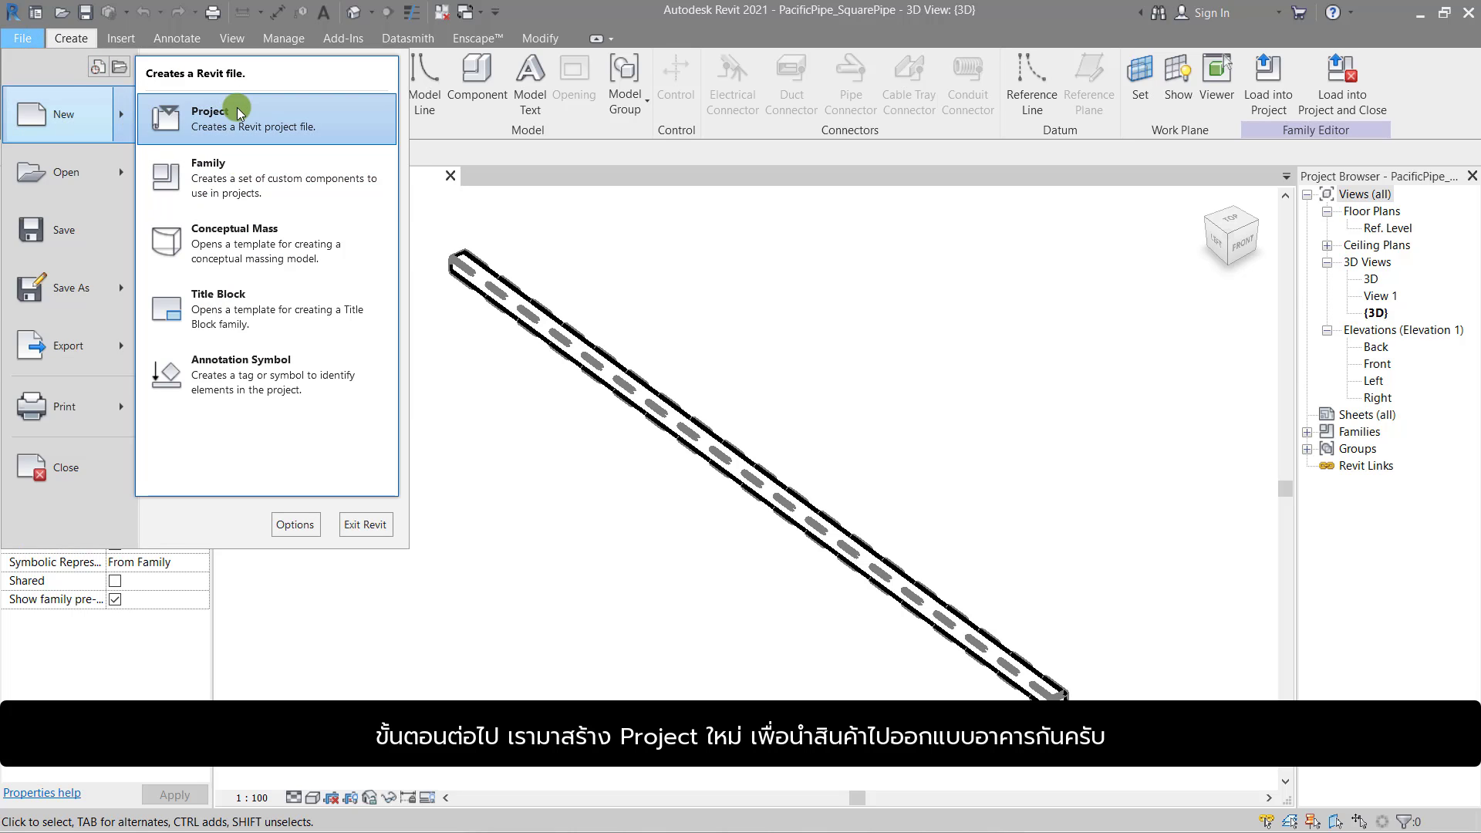
left_click(151, 114)
left_click(674, 385)
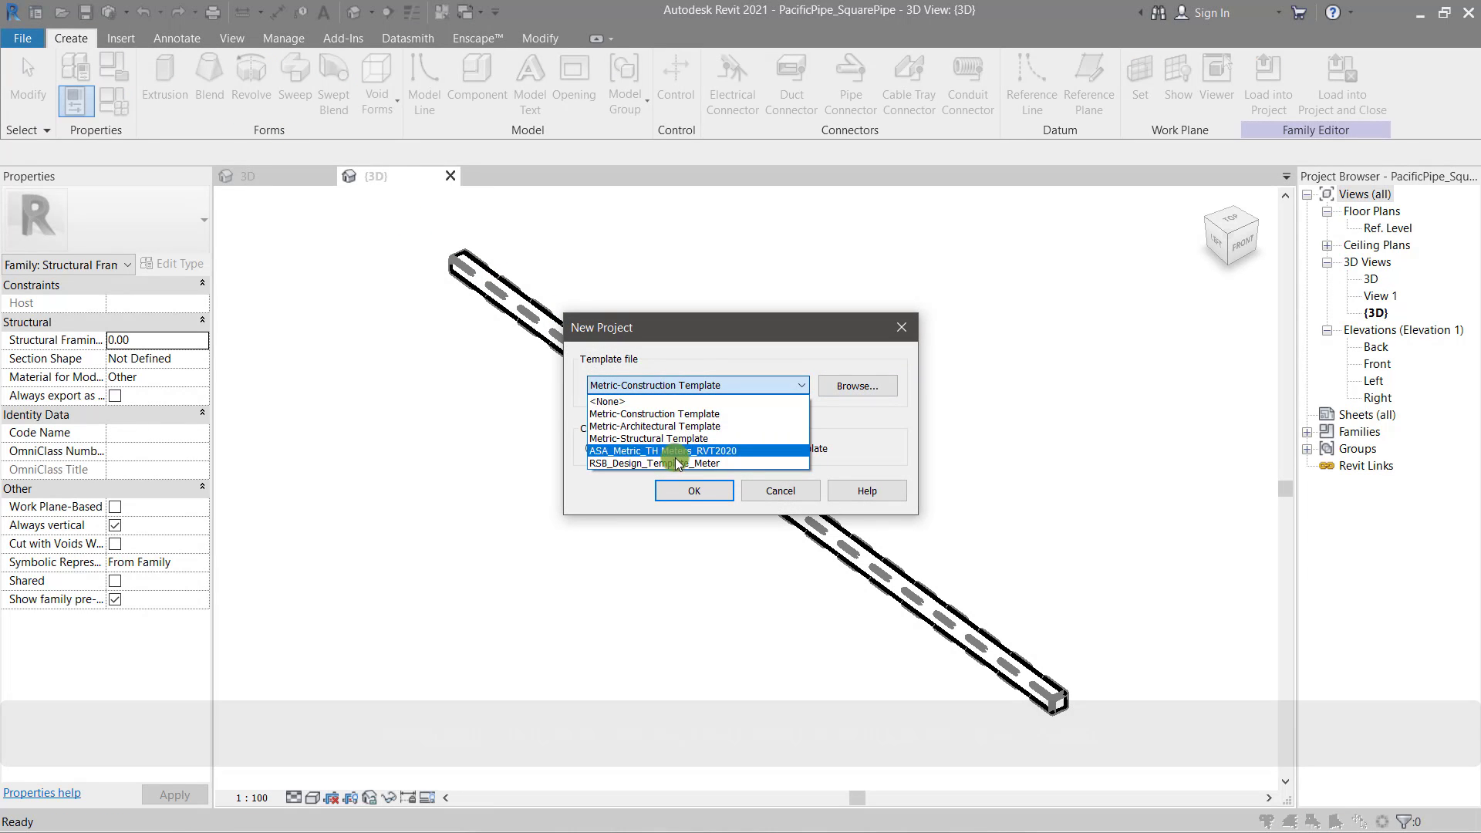
left_click(676, 463)
left_click(694, 490)
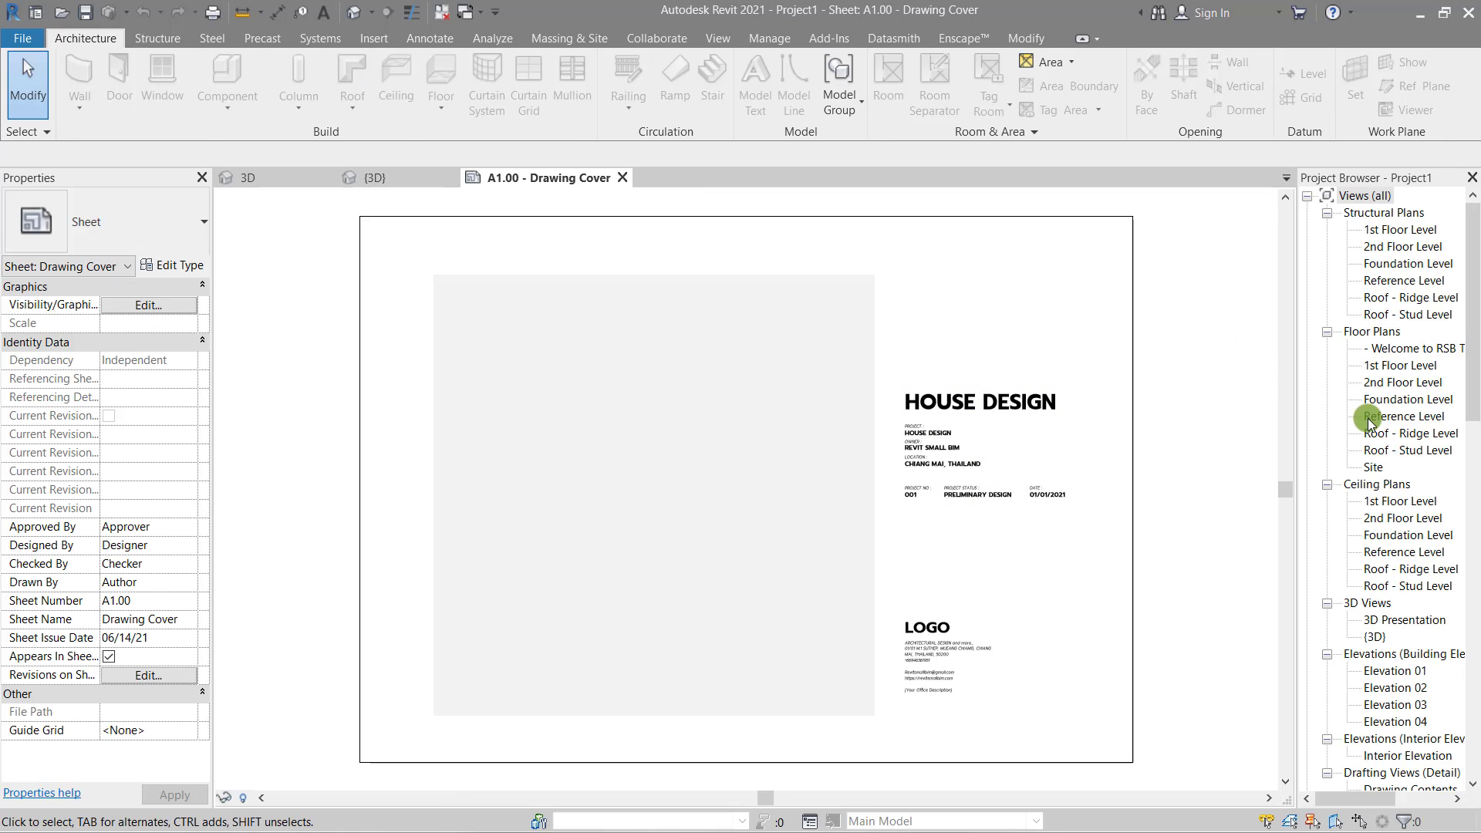
Open the Reference Level floor plan and copy vertical grid 1 to its right at a distance of 4 m
double_click(1367, 419)
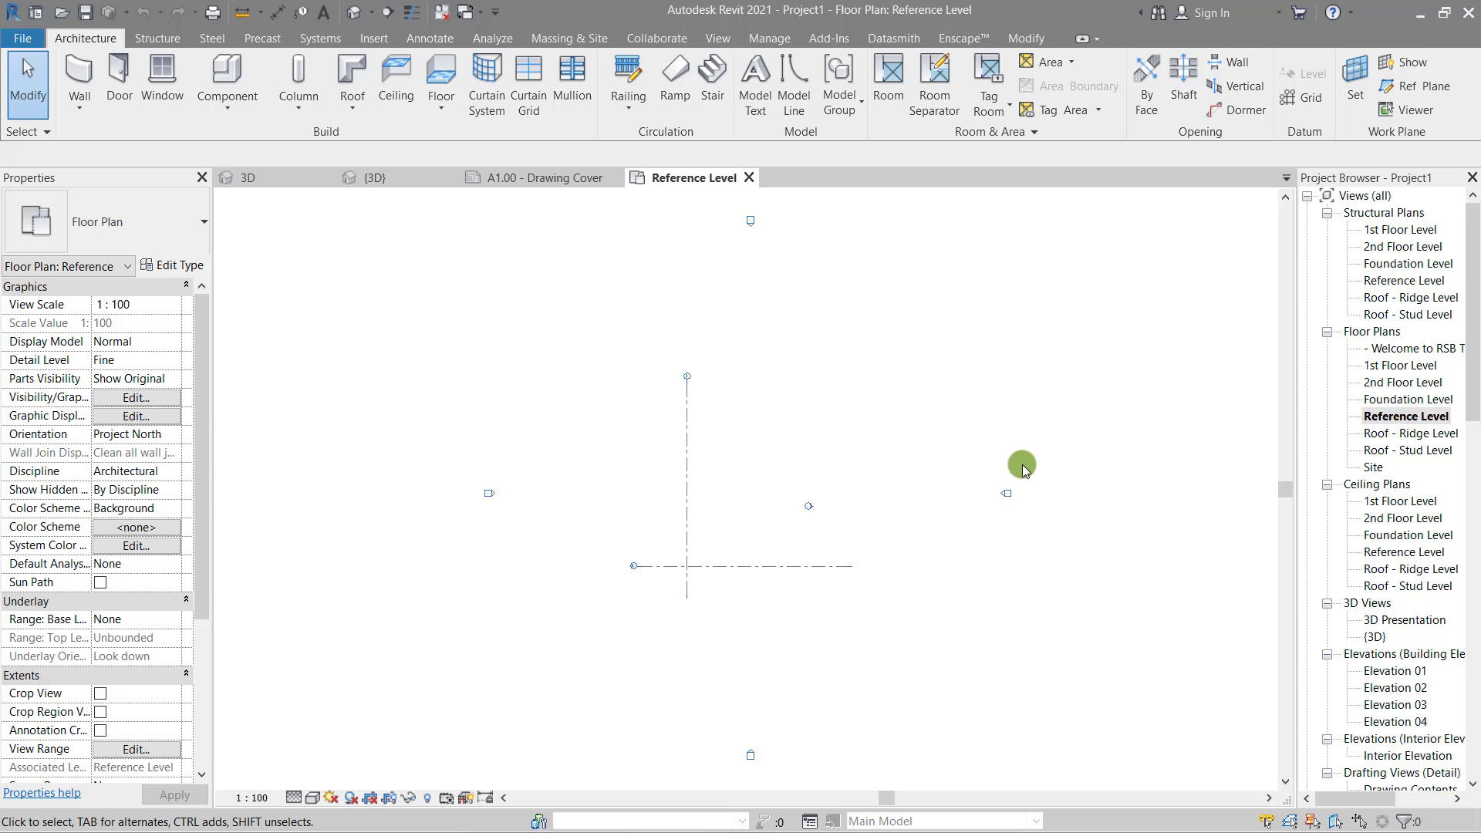
scroll(1022, 468, "up", 3)
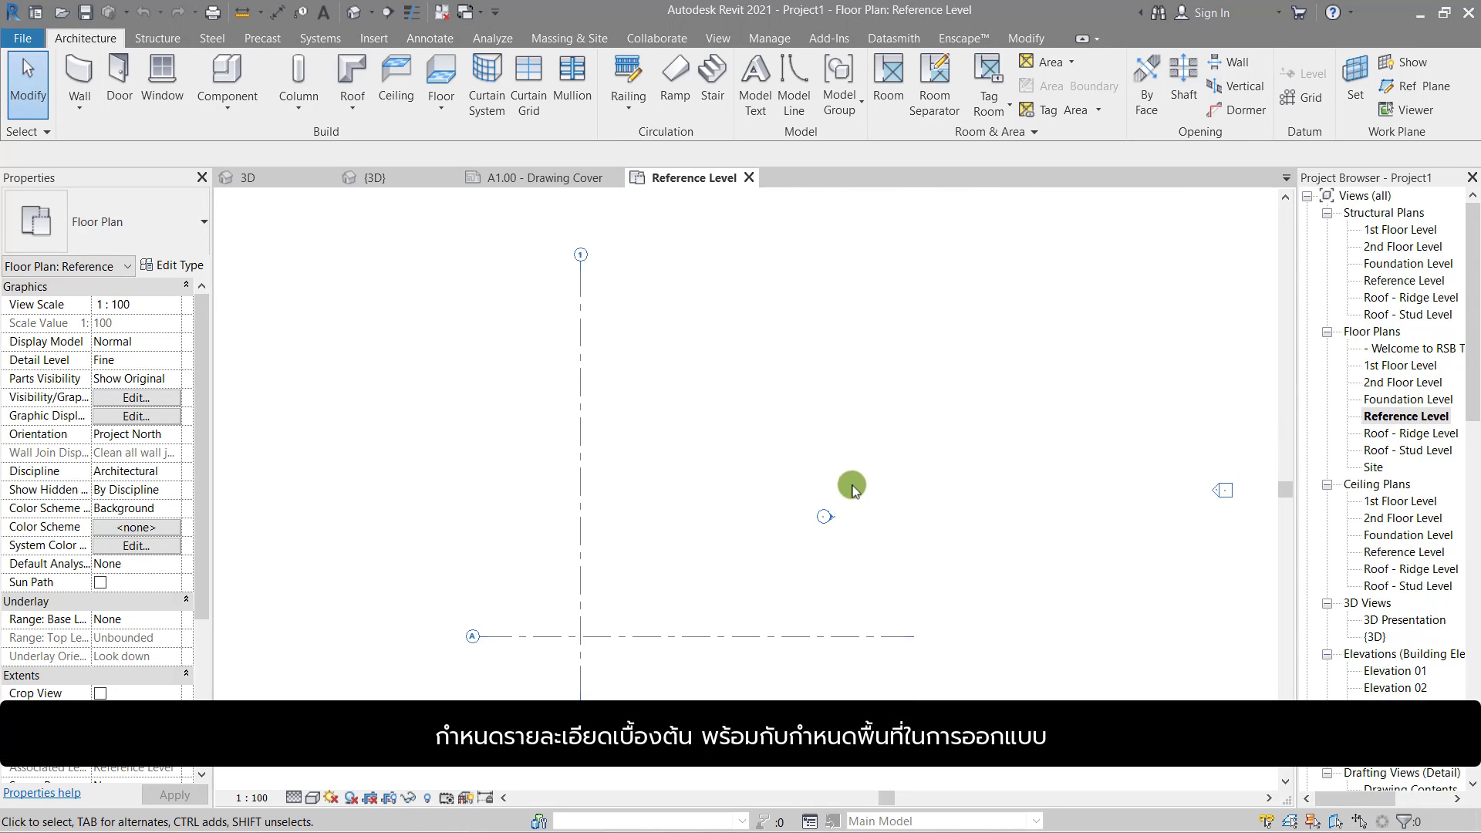
left_click(580, 640)
key("c")
left_click(582, 639)
type("4")
key("Return")
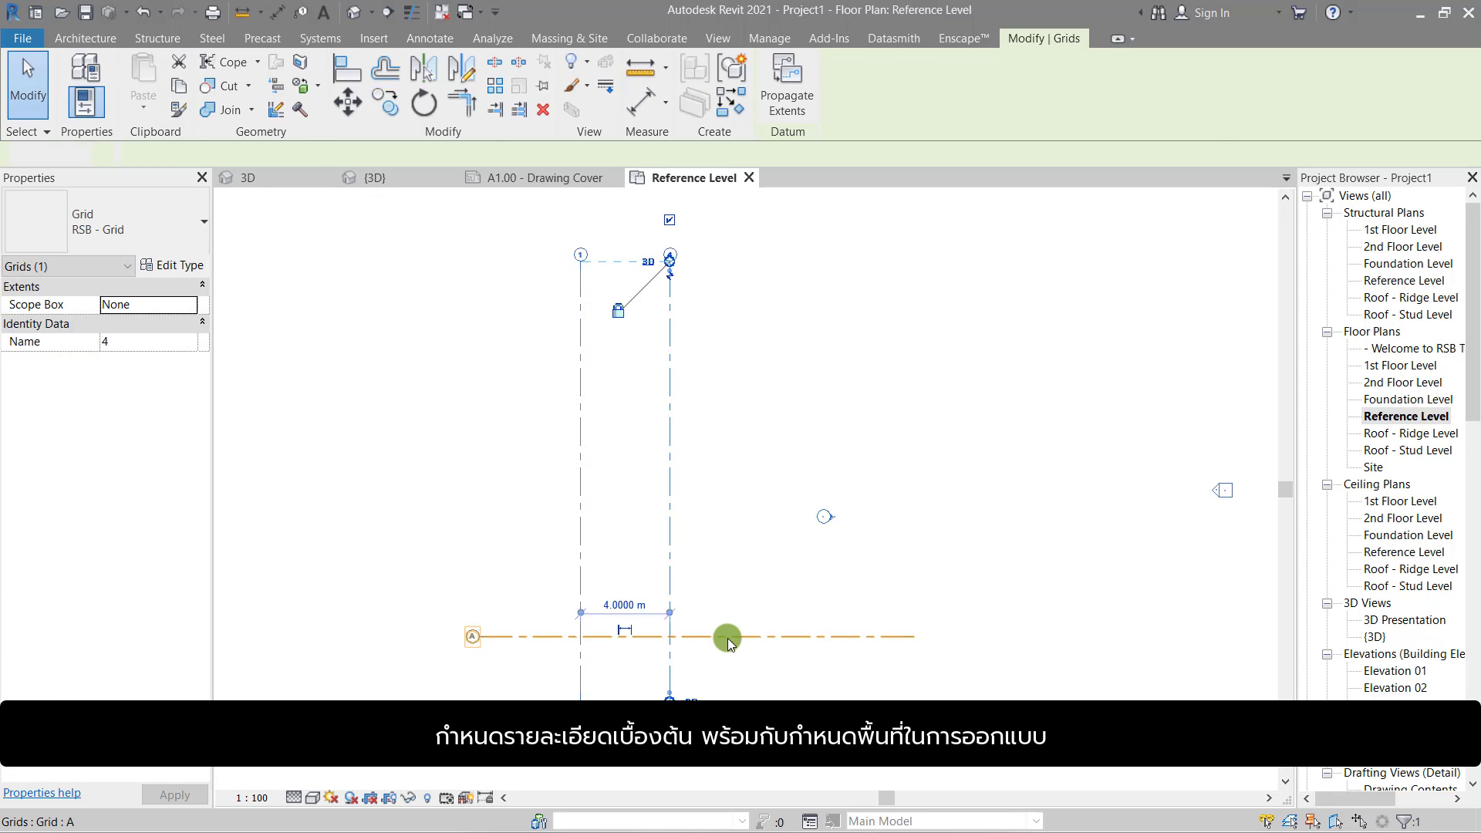
Copy horizontal grid A upward by 1 m, and rename the copied vertical grid as 2
left_click(726, 637)
key("c")
key("c")
left_click(725, 637)
type("1\\")
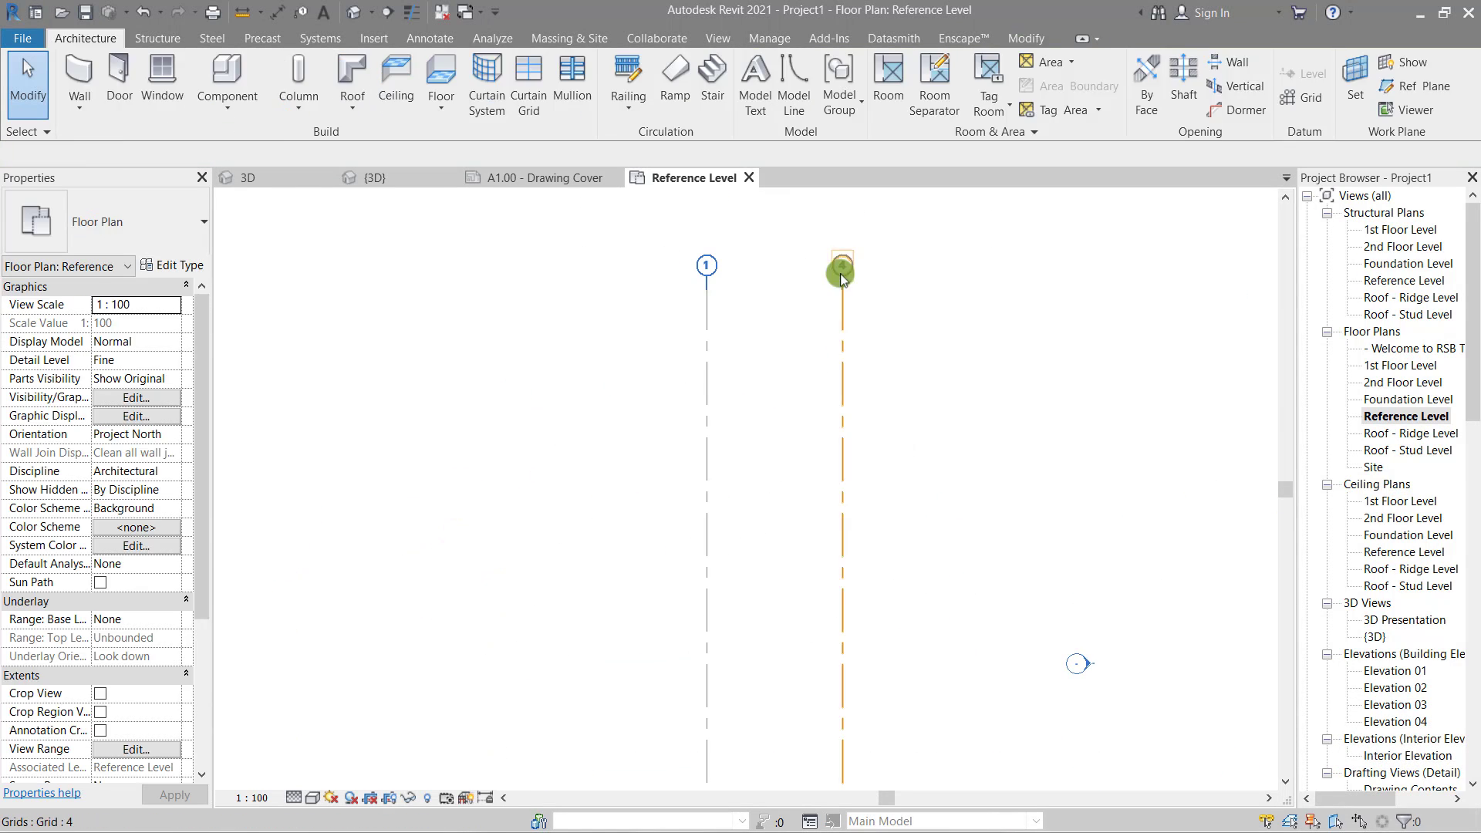
left_click(846, 223)
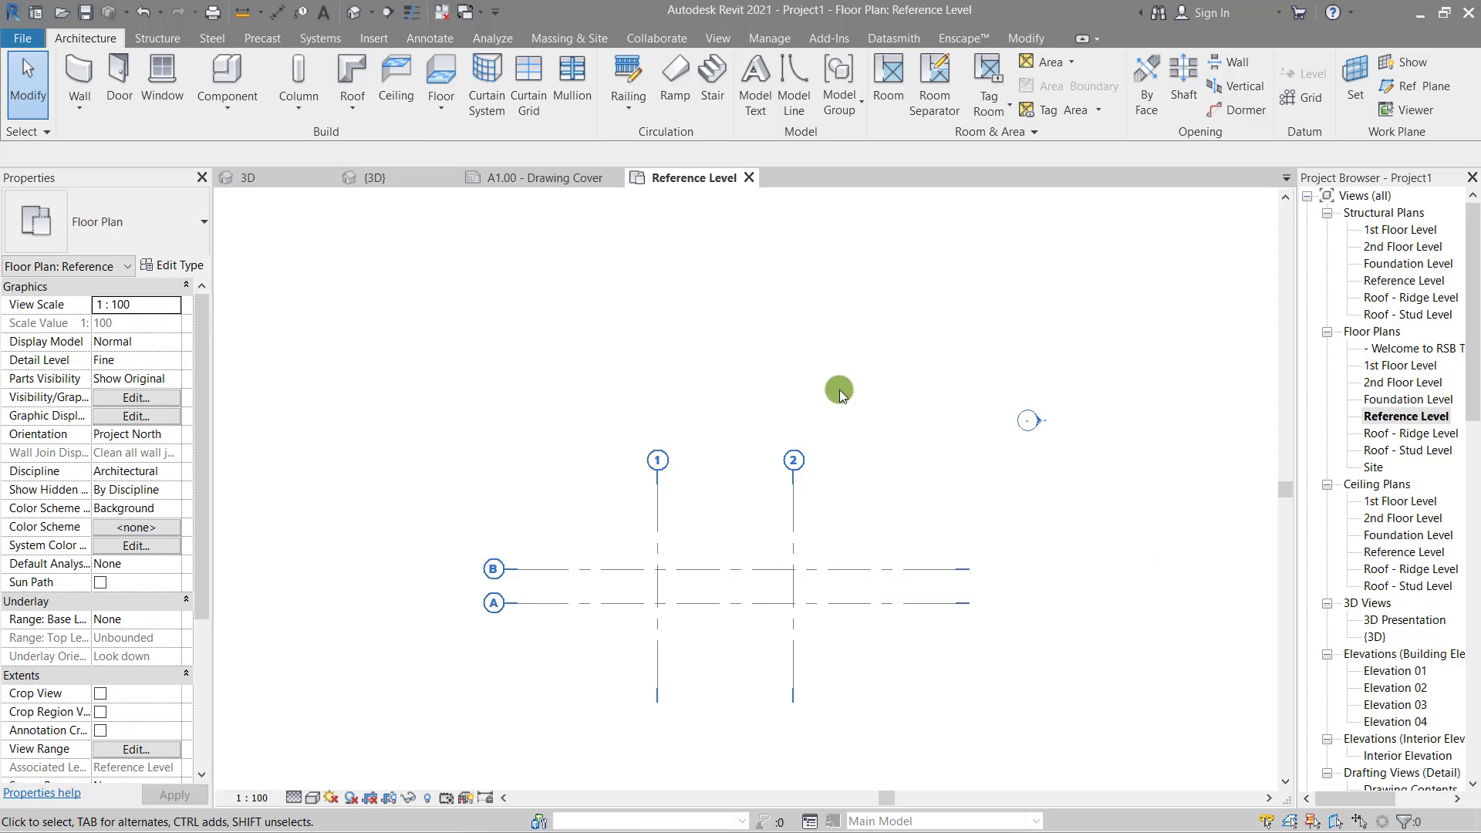
scroll(710, 404, "up", 3)
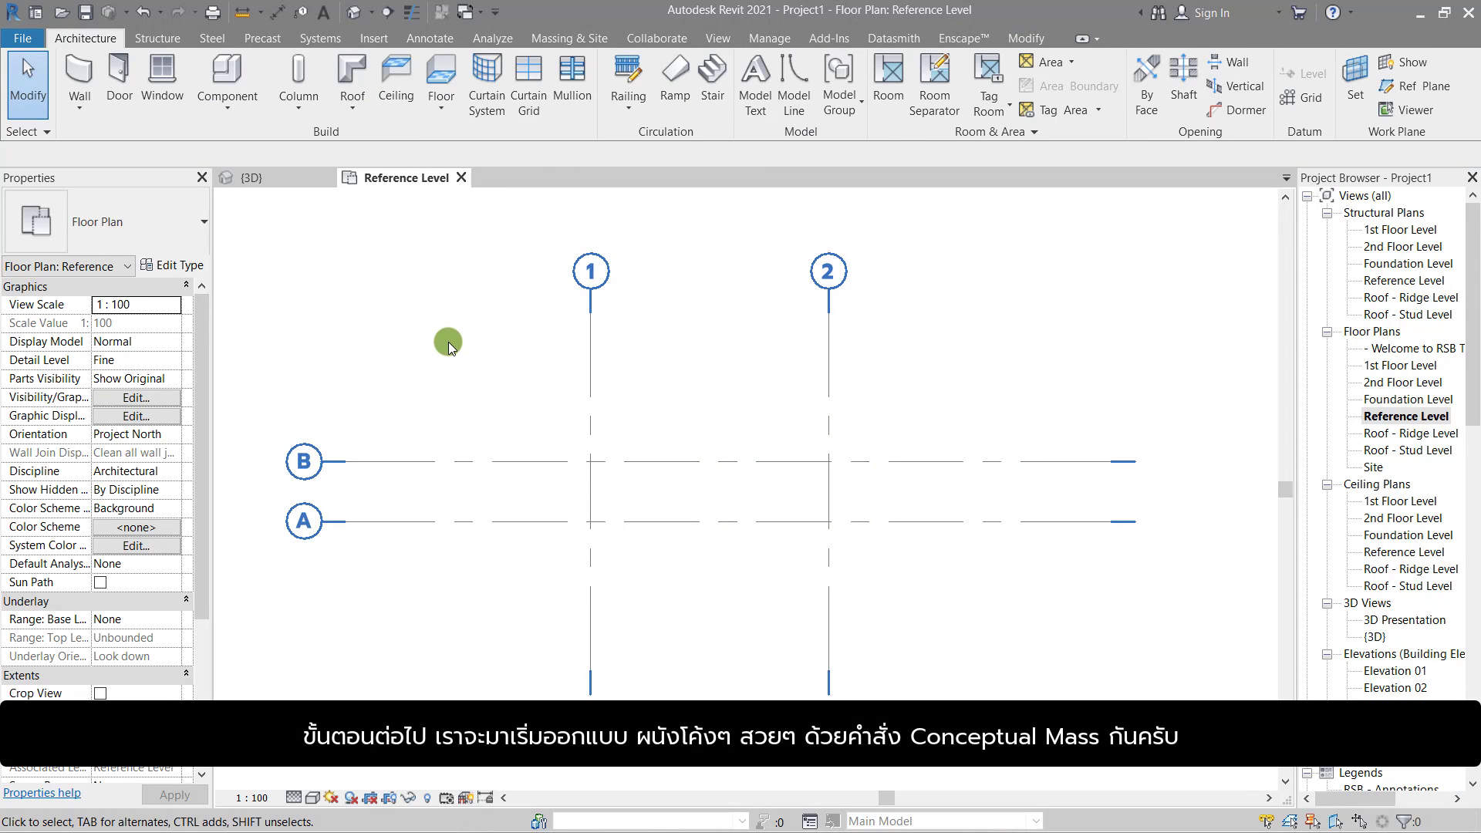
Switch the mass display to Show Mass Form and Floors, and start an in-place mass named Curve_Wall
left_click(586, 35)
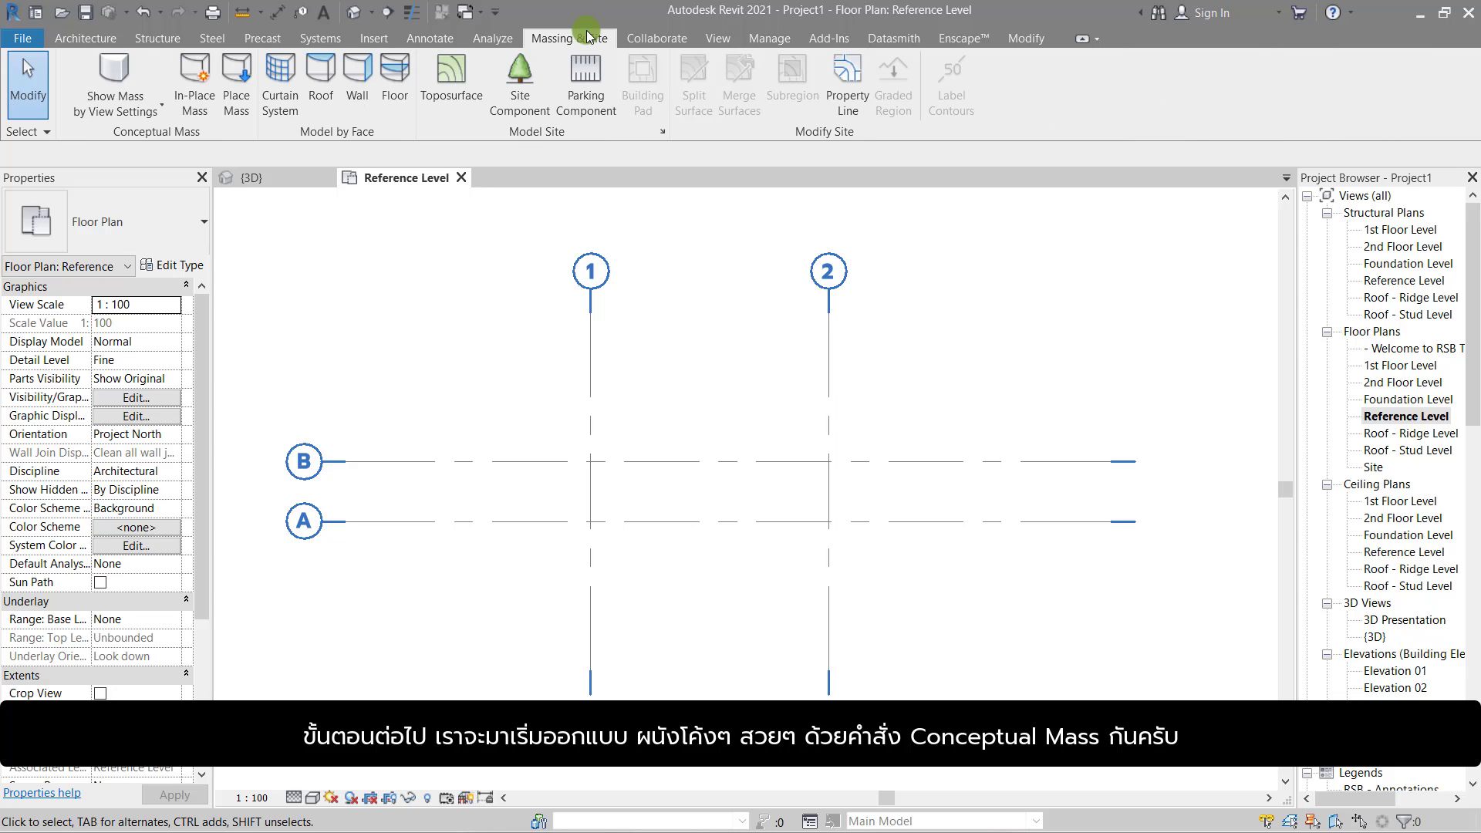
left_click(113, 106)
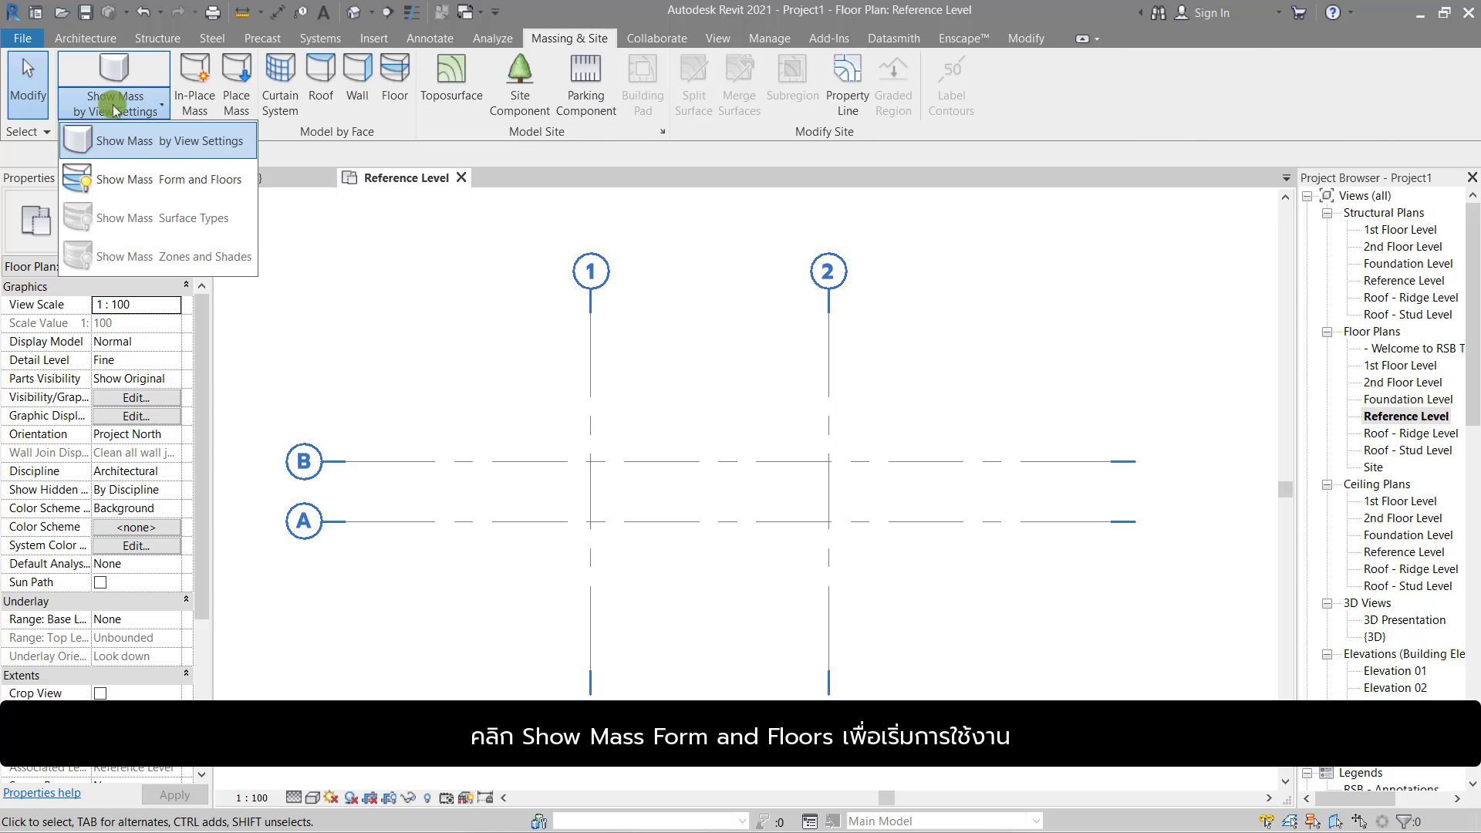
left_click(229, 185)
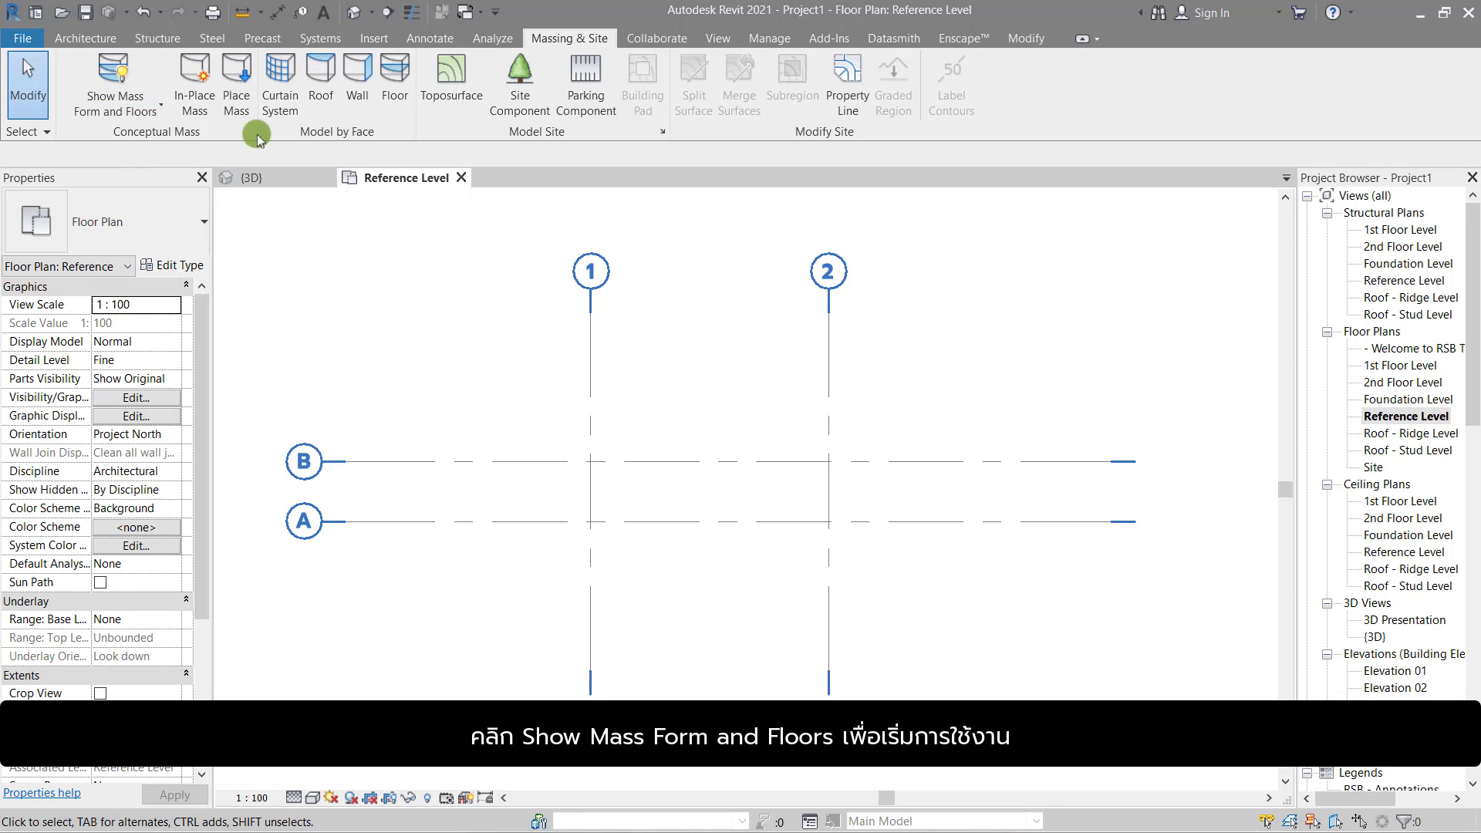
left_click(195, 87)
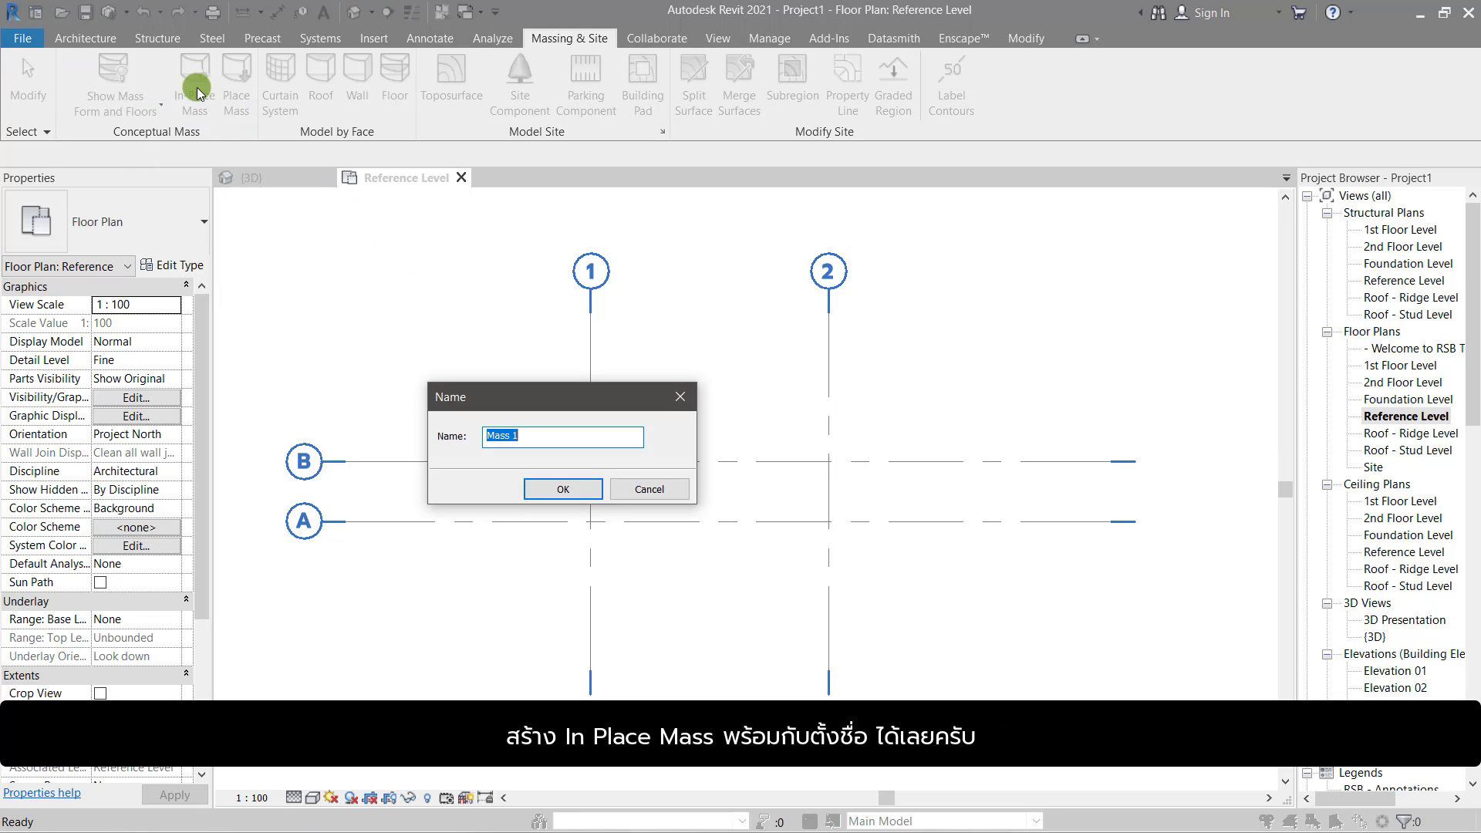
type("Curve_Wall")
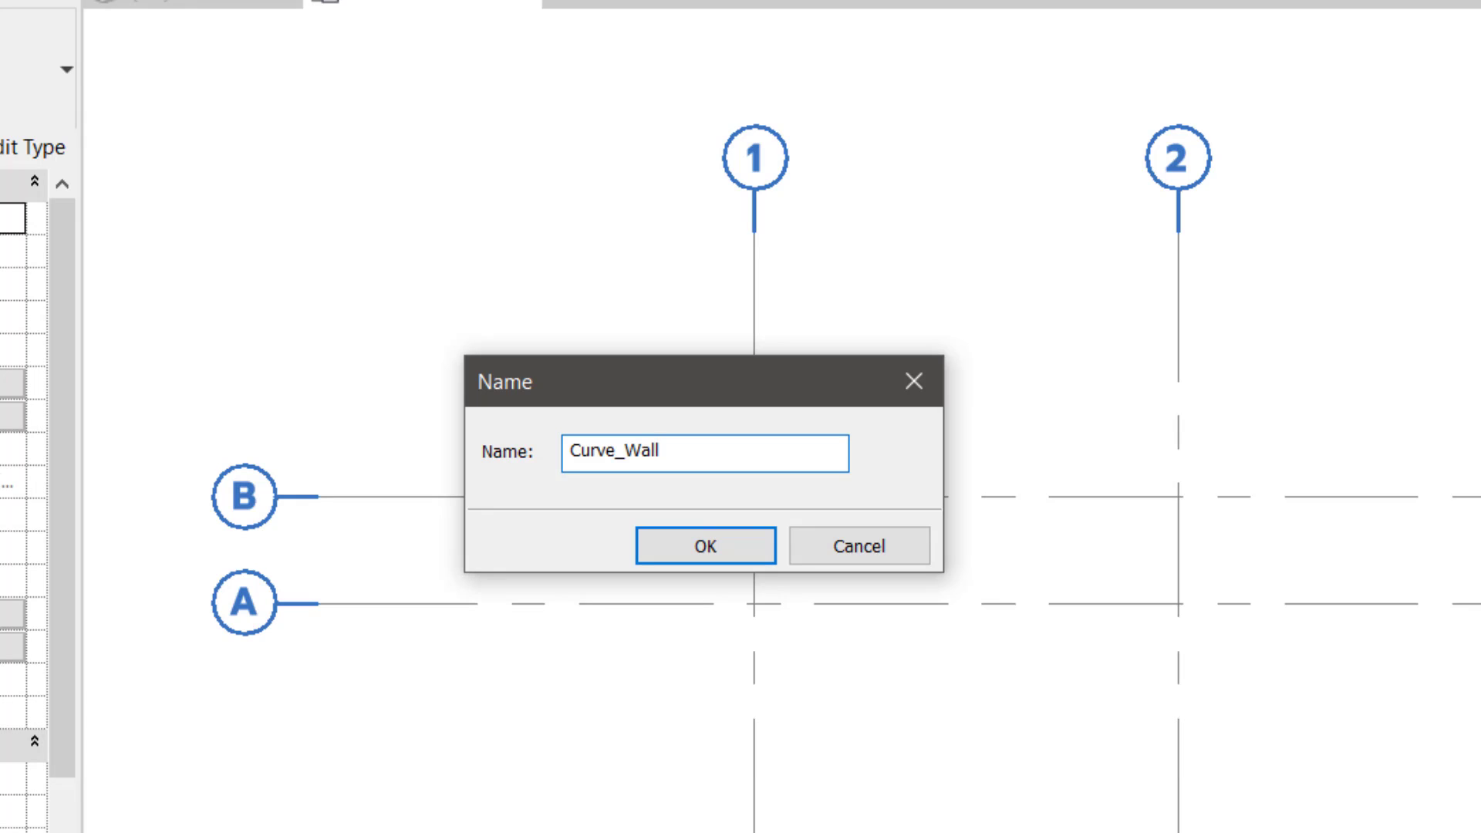
left_click(705, 546)
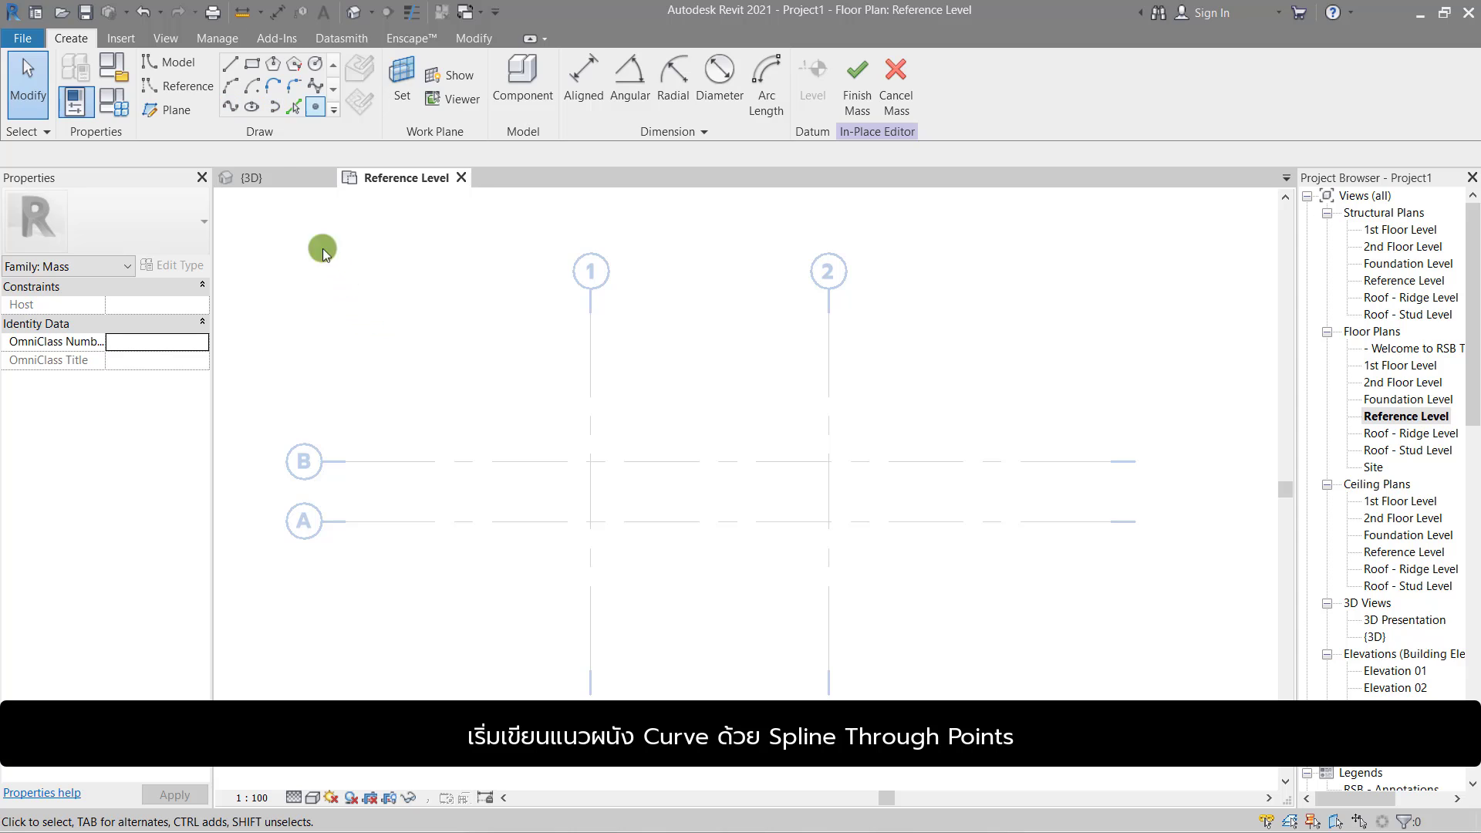
Draw a wavy six-point Spline Through Points on the Reference Level, from grid intersection A-1 to B-2, staying roughly between grids A and B
left_click(231, 111)
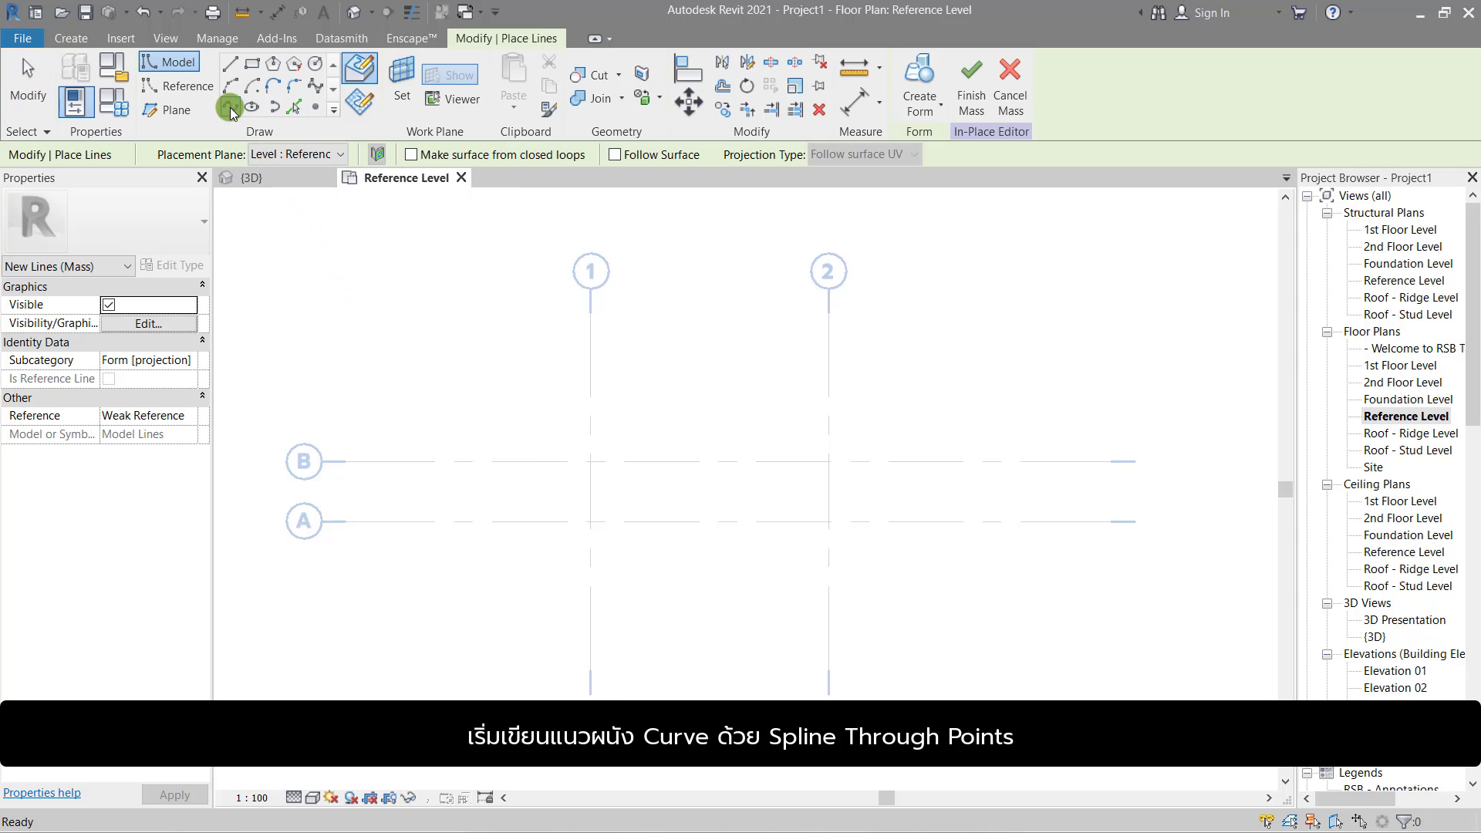
left_click(591, 516)
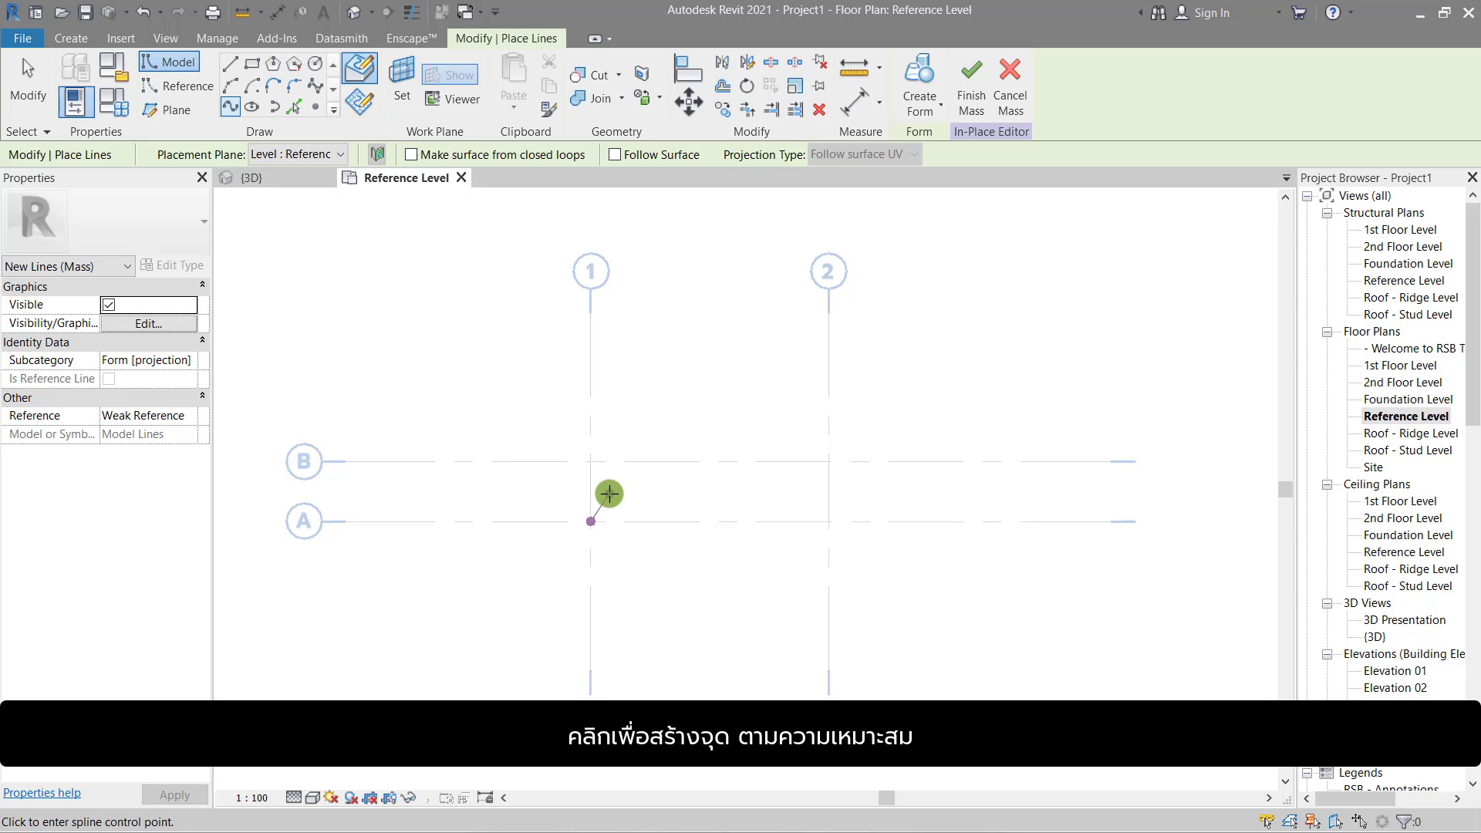
left_click(653, 460)
left_click(710, 521)
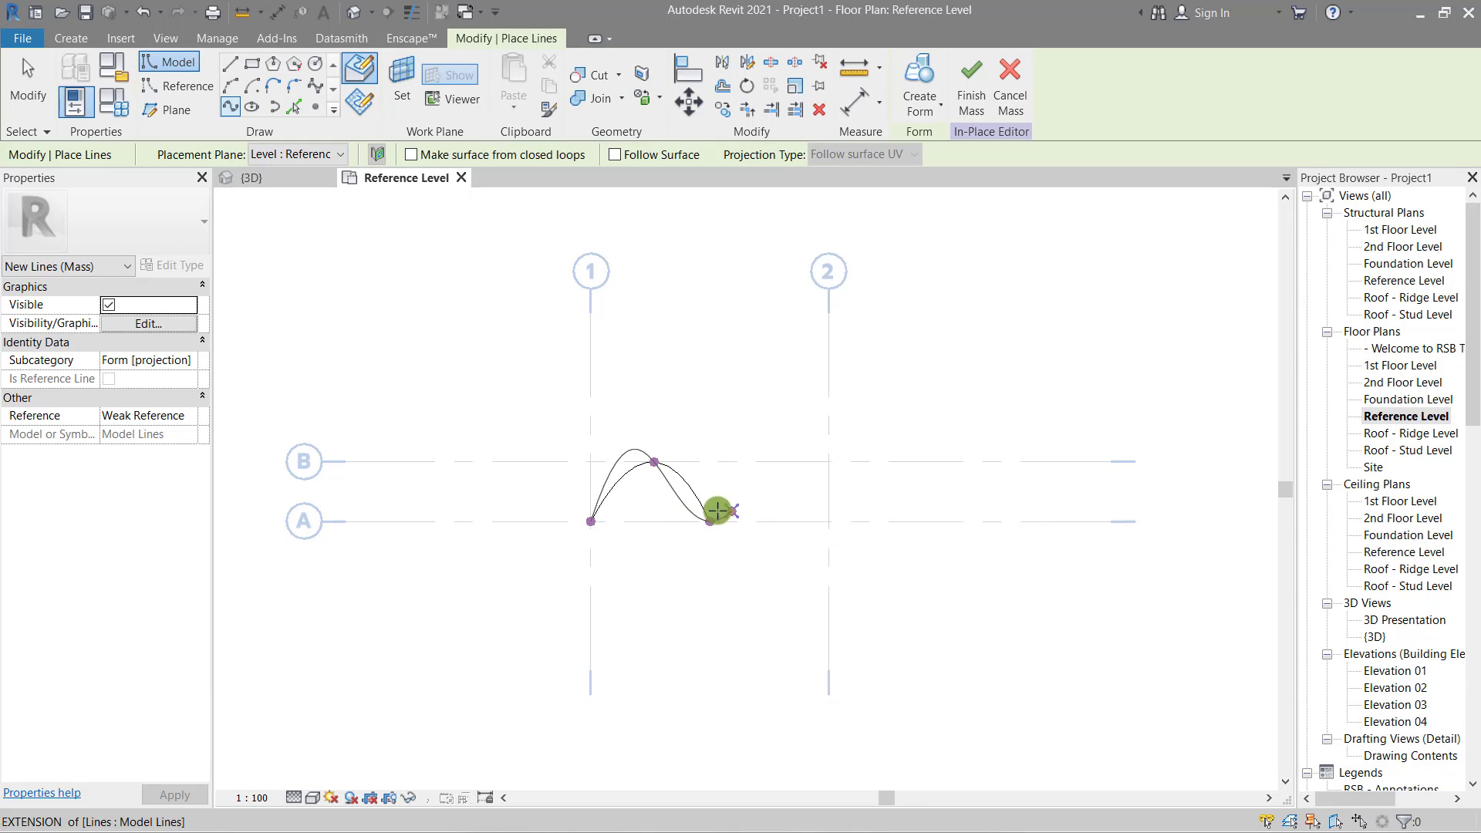
left_click(743, 505)
left_click(773, 496)
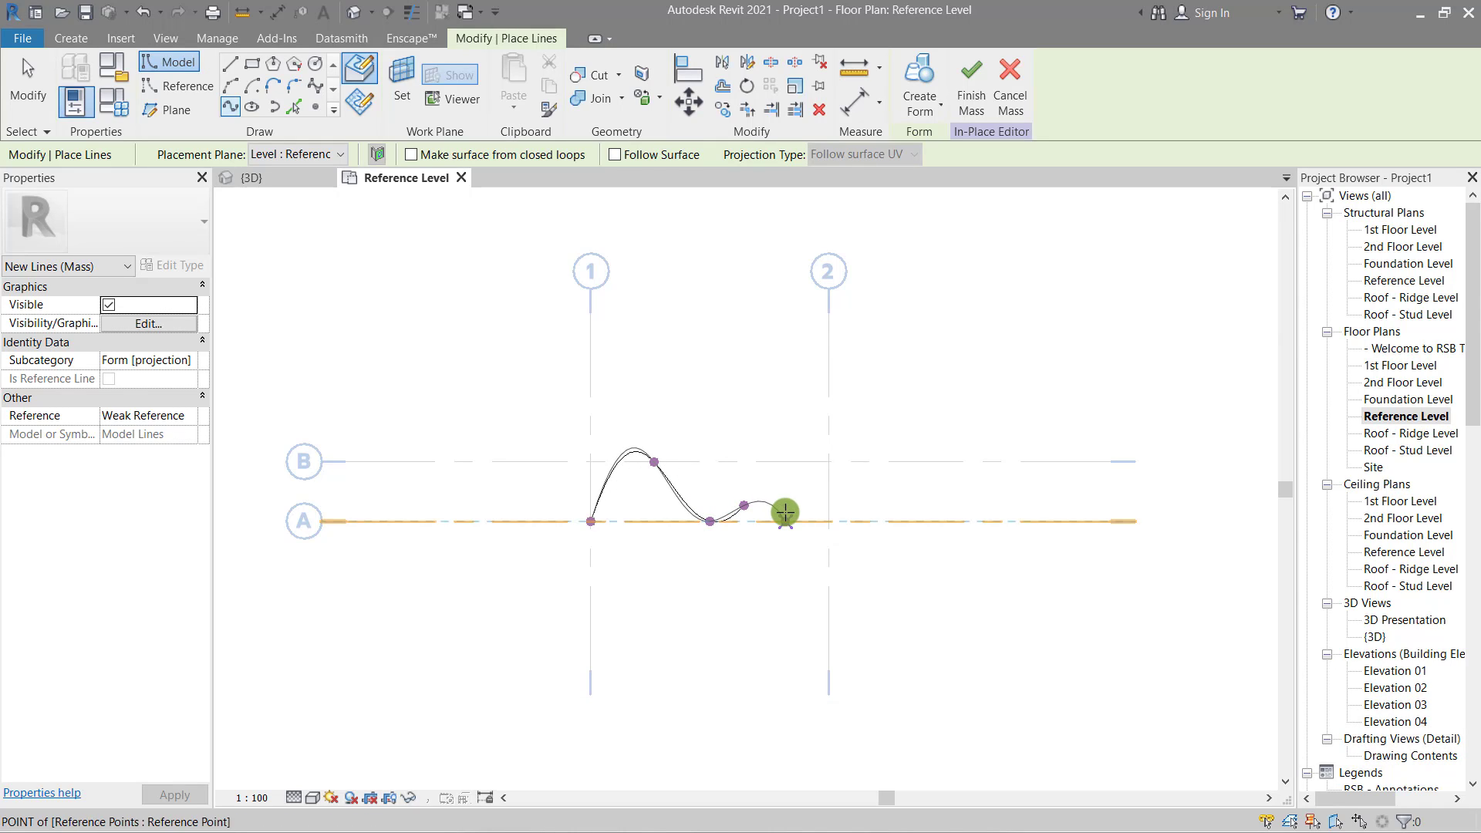
left_click(828, 462)
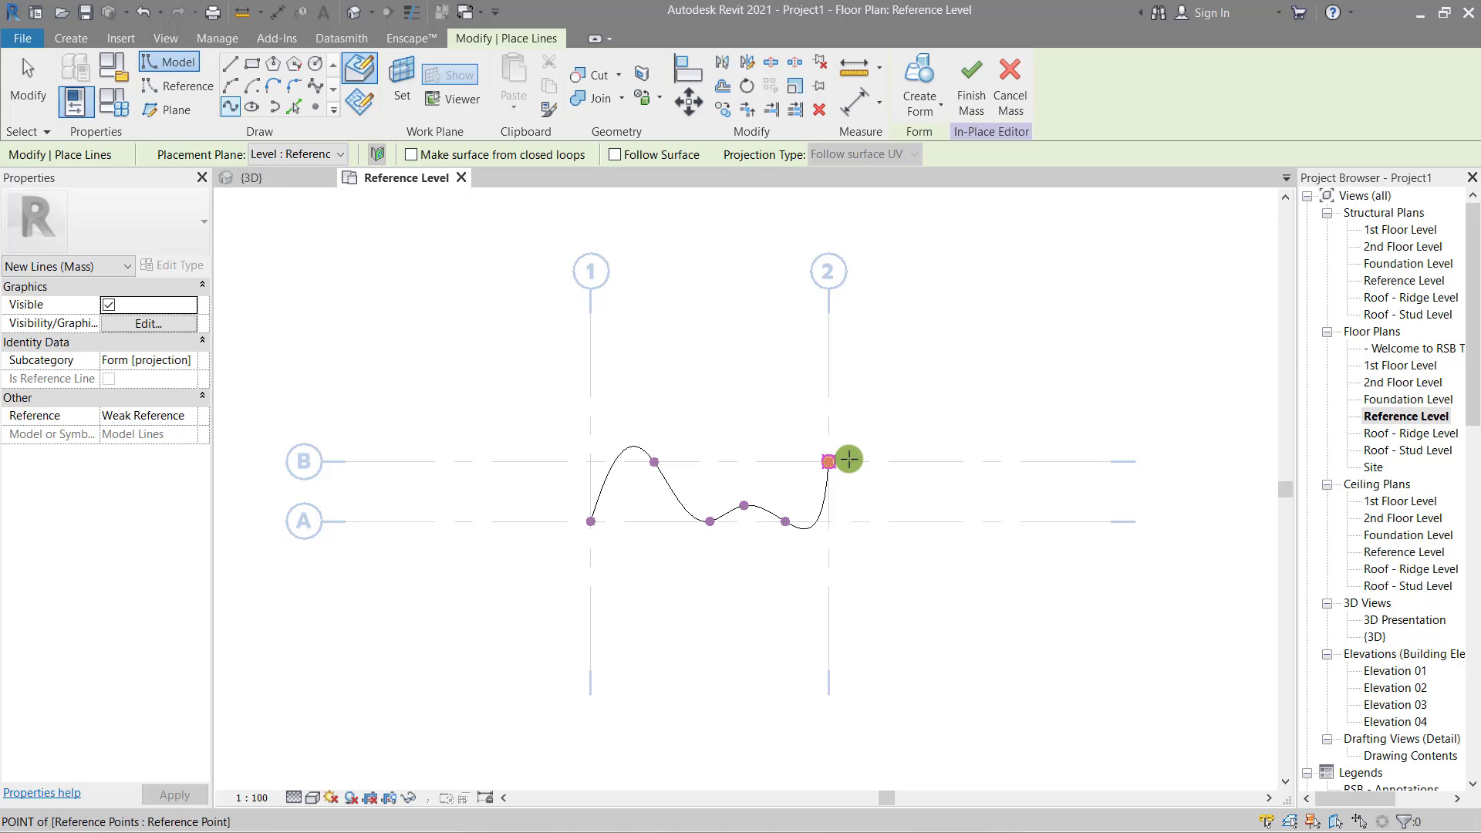
key("Escape")
key("Escape")
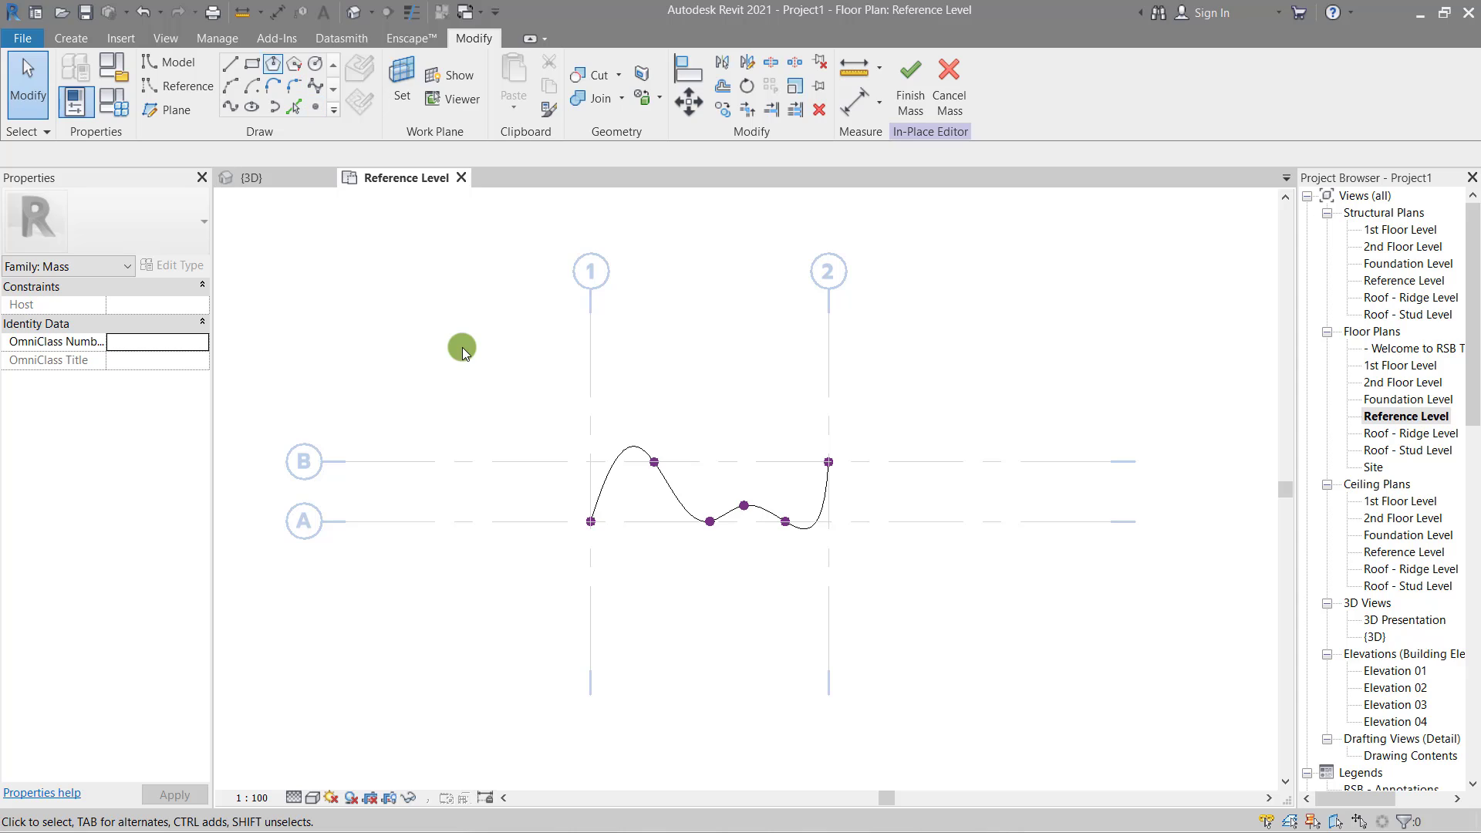
Examine the Reference Level spline in the default 3D view
left_click(359, 13)
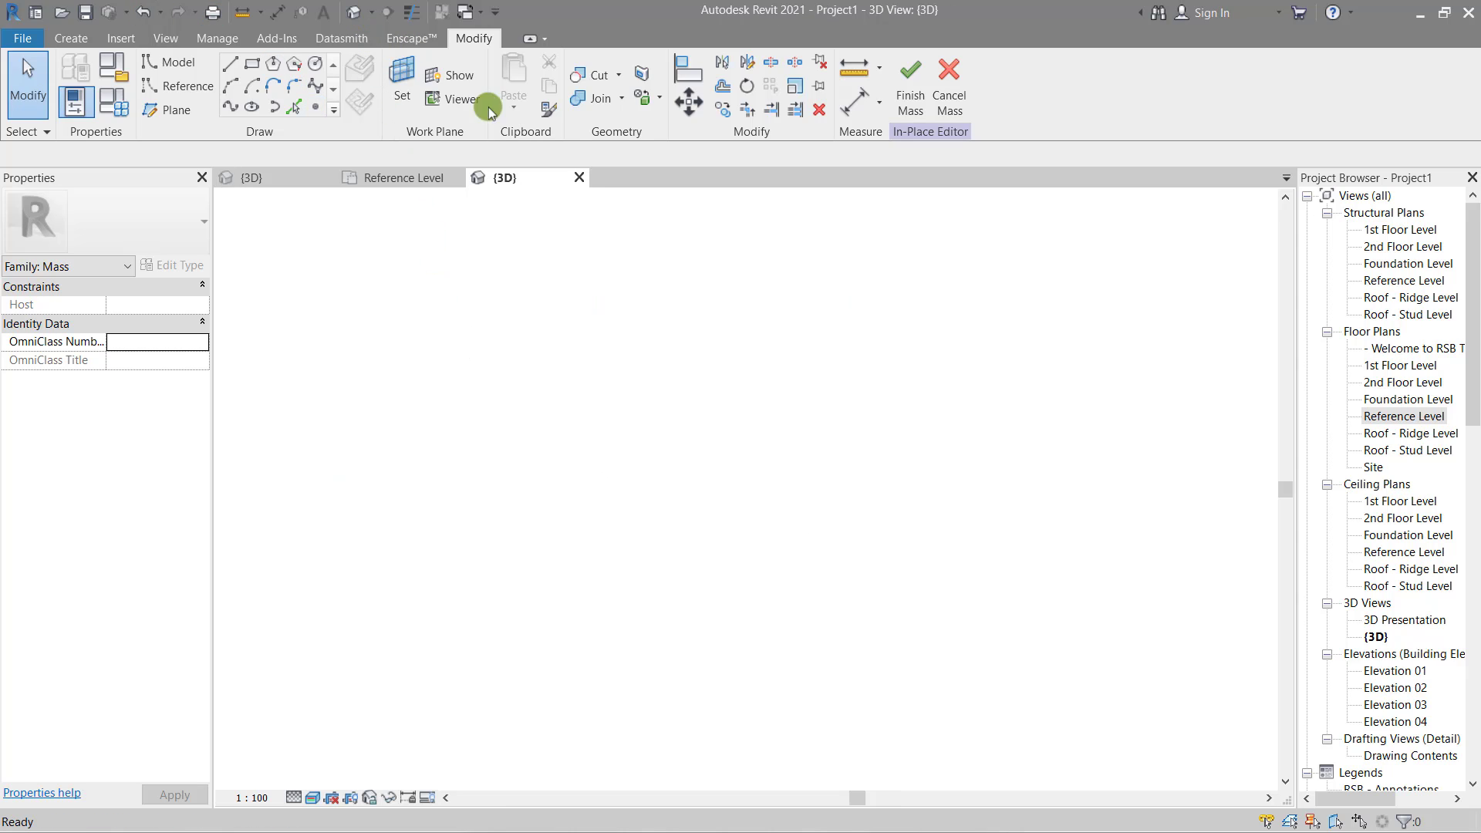
left_click_drag(826, 360, 900, 422)
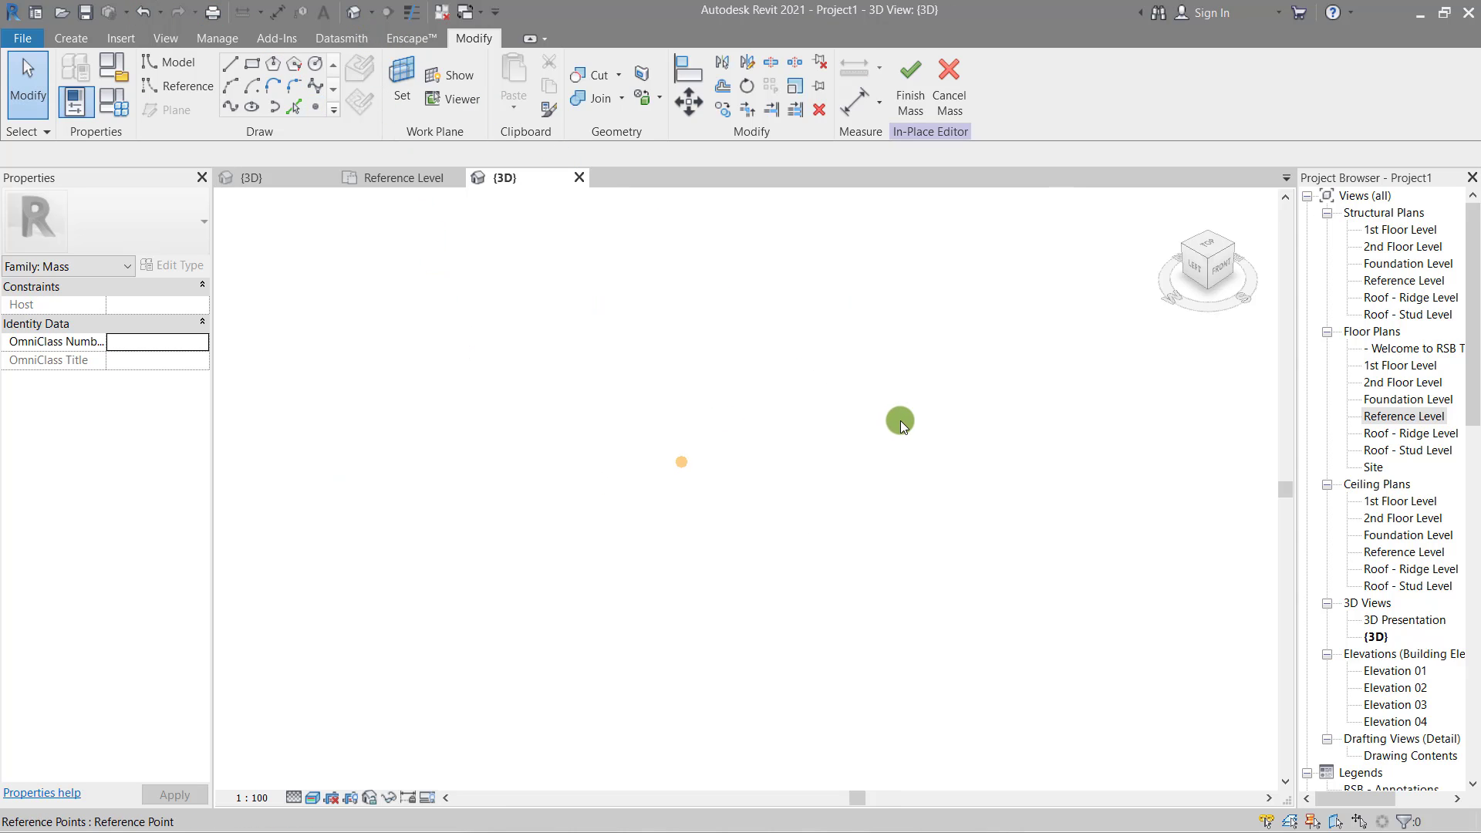
scroll(899, 421, "up", 5)
middle_click(942, 465)
middle_click(942, 465)
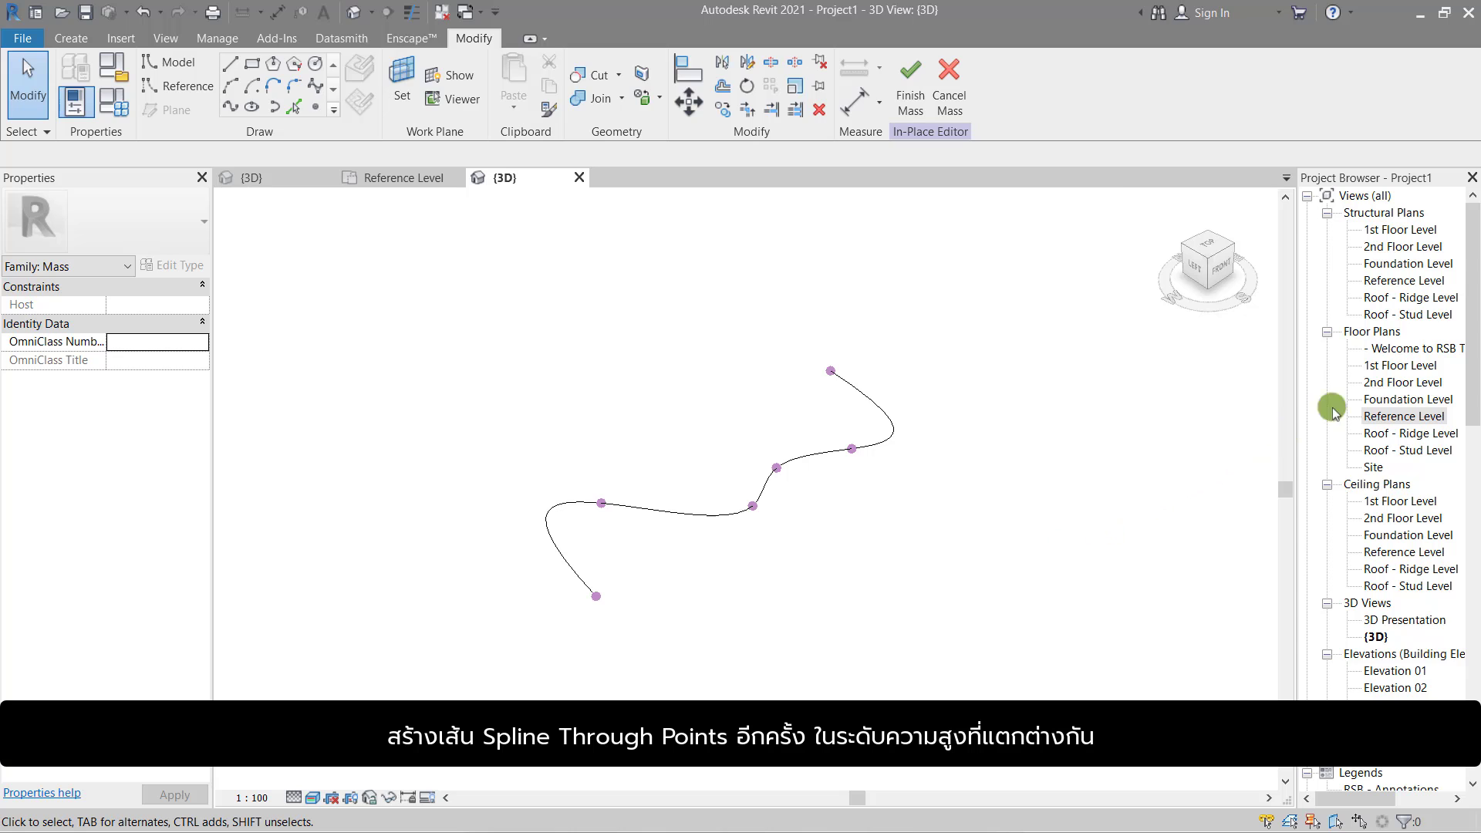
On the 2nd Floor Level plan, draw a different six-point Spline Through Points from grid 1 between A and B to intersection B-2
double_click(1390, 382)
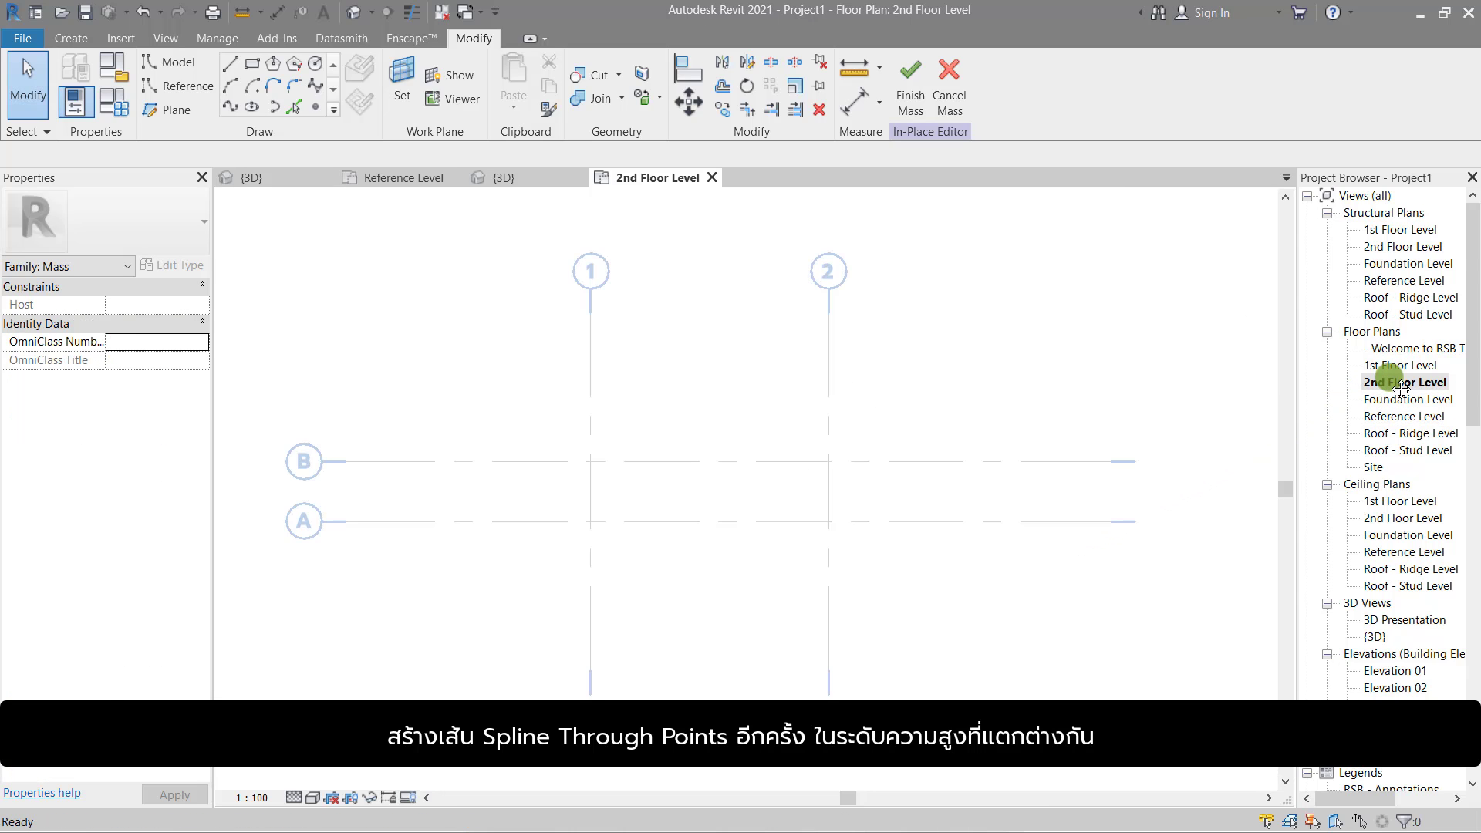
left_click(230, 107)
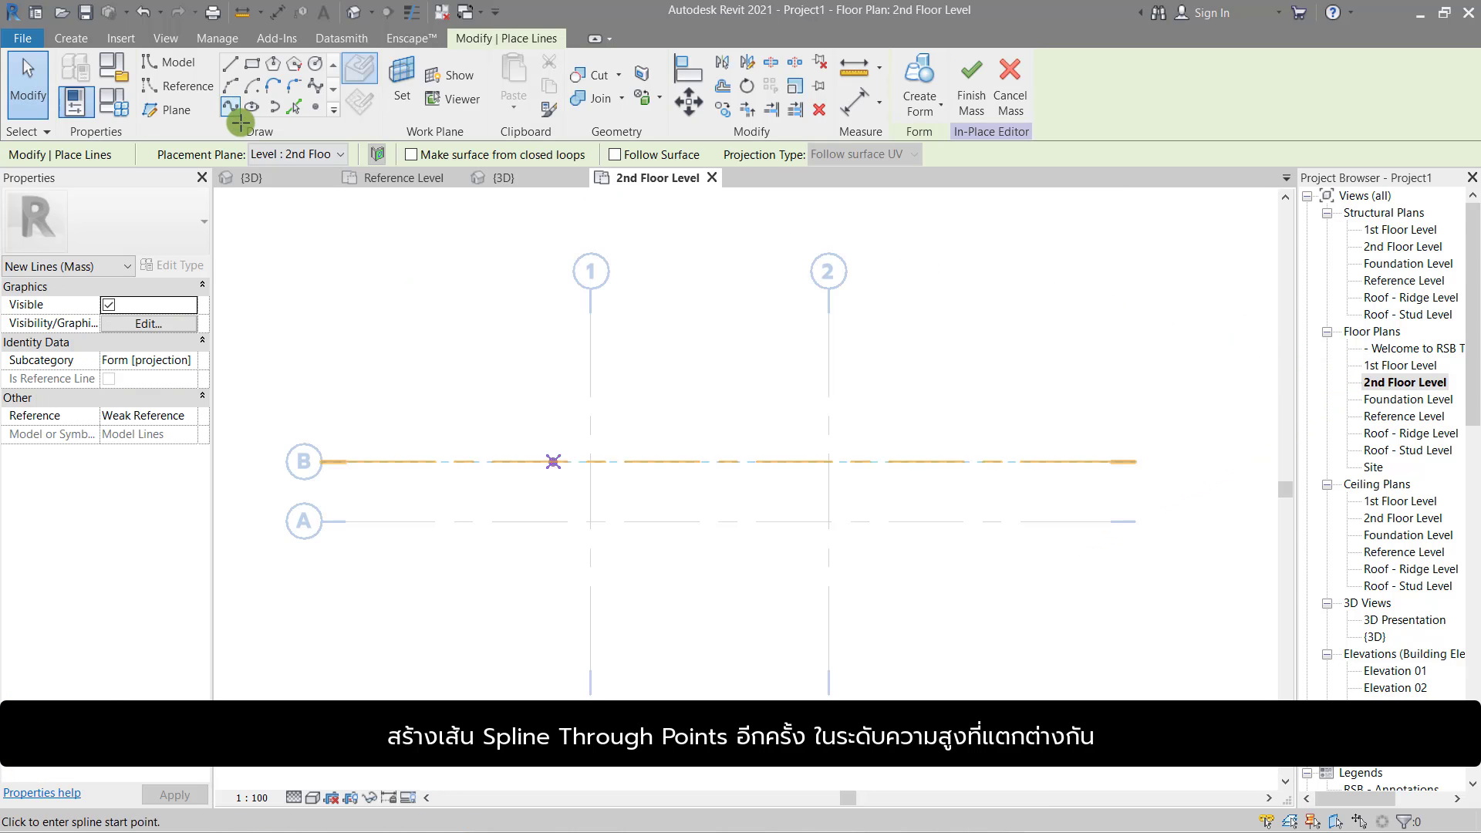
left_click(591, 497)
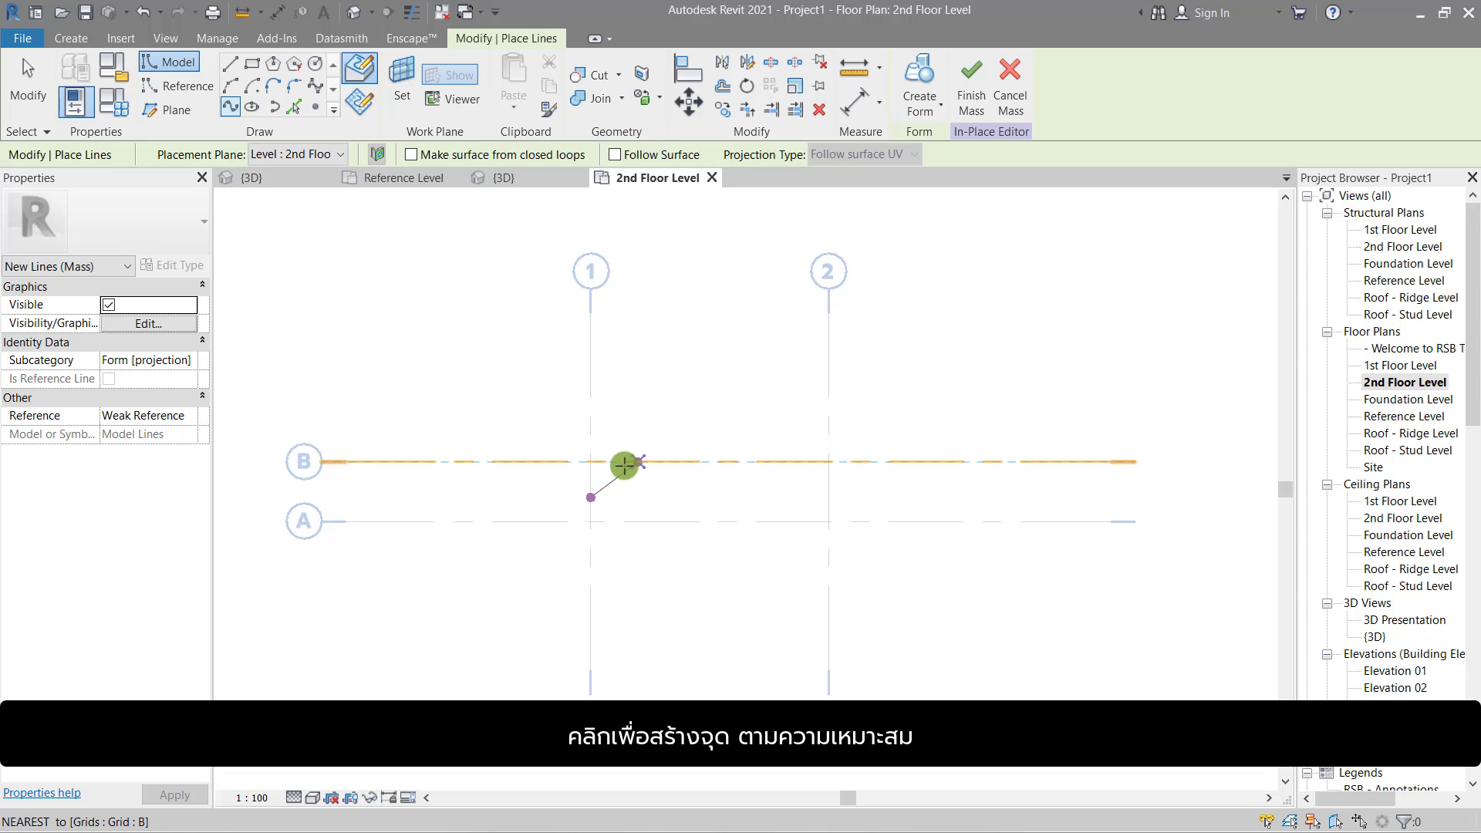
left_click(620, 461)
left_click(662, 522)
left_click(719, 461)
left_click(761, 491)
left_click(824, 467)
key("Escape")
key("Escape")
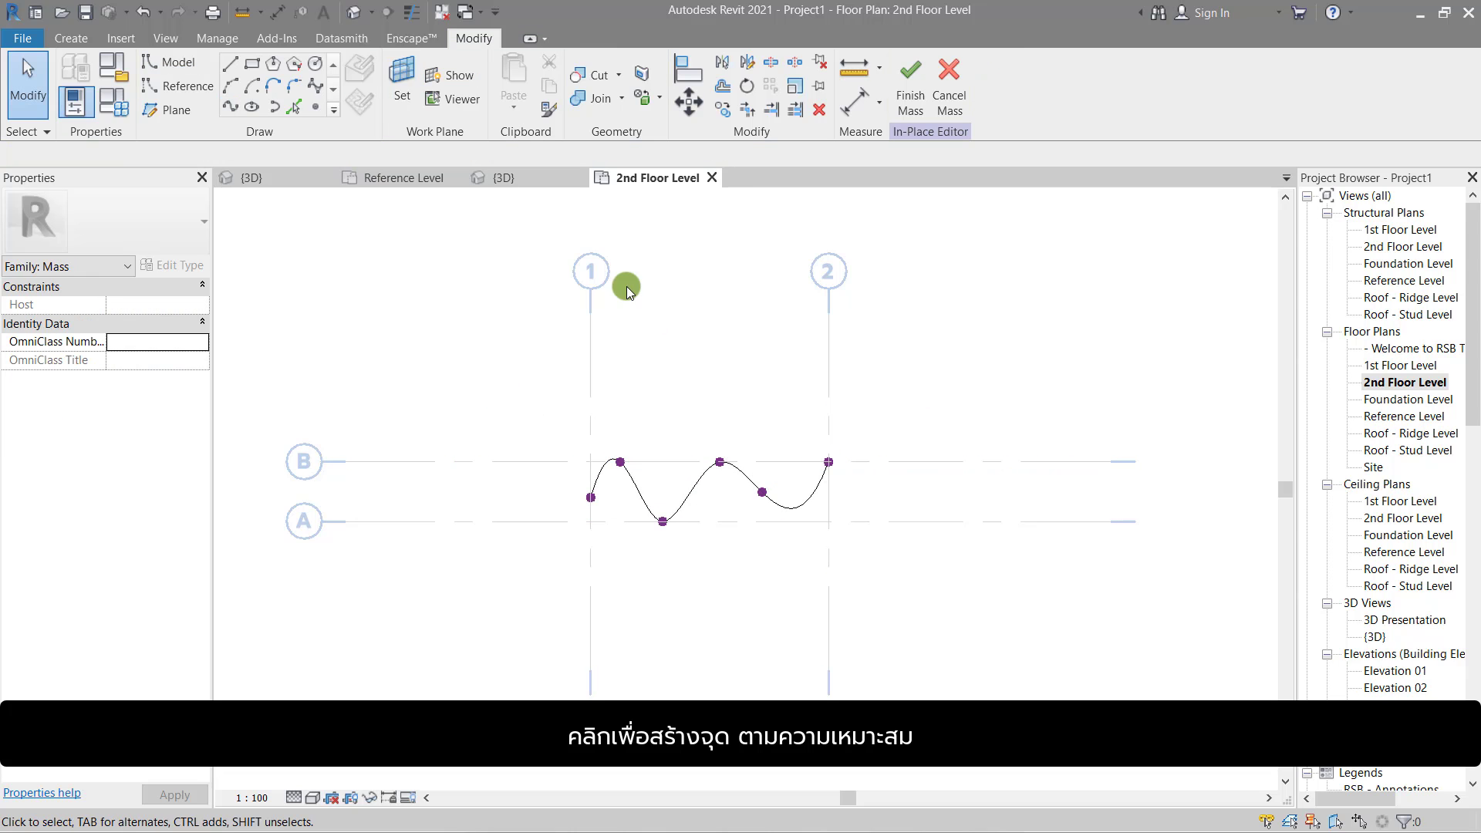
Create a solid form between the Reference Level spline and the 2nd Floor Level spline in the default 3D view
left_click(352, 13)
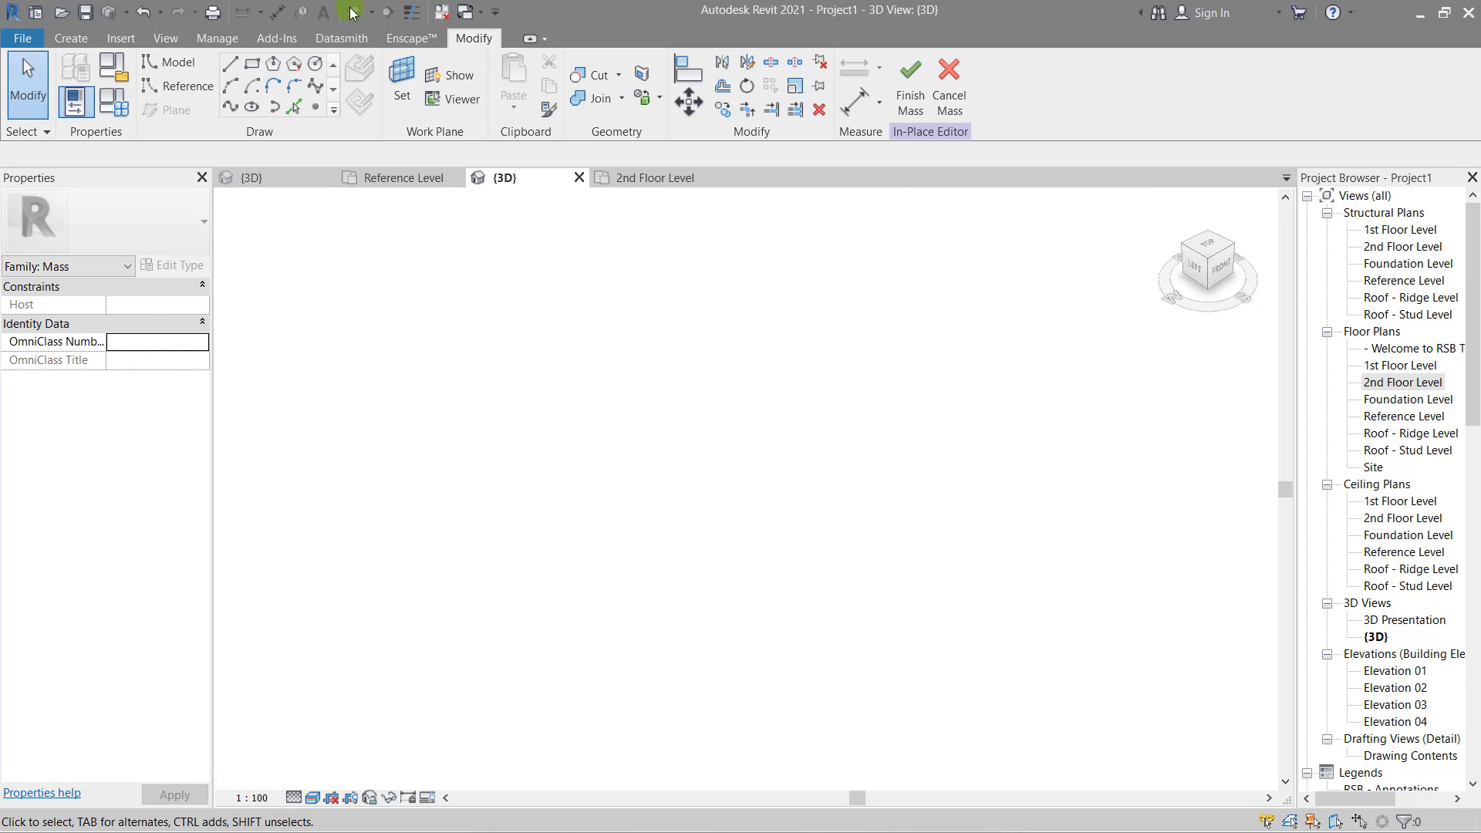
middle_click(354, 12)
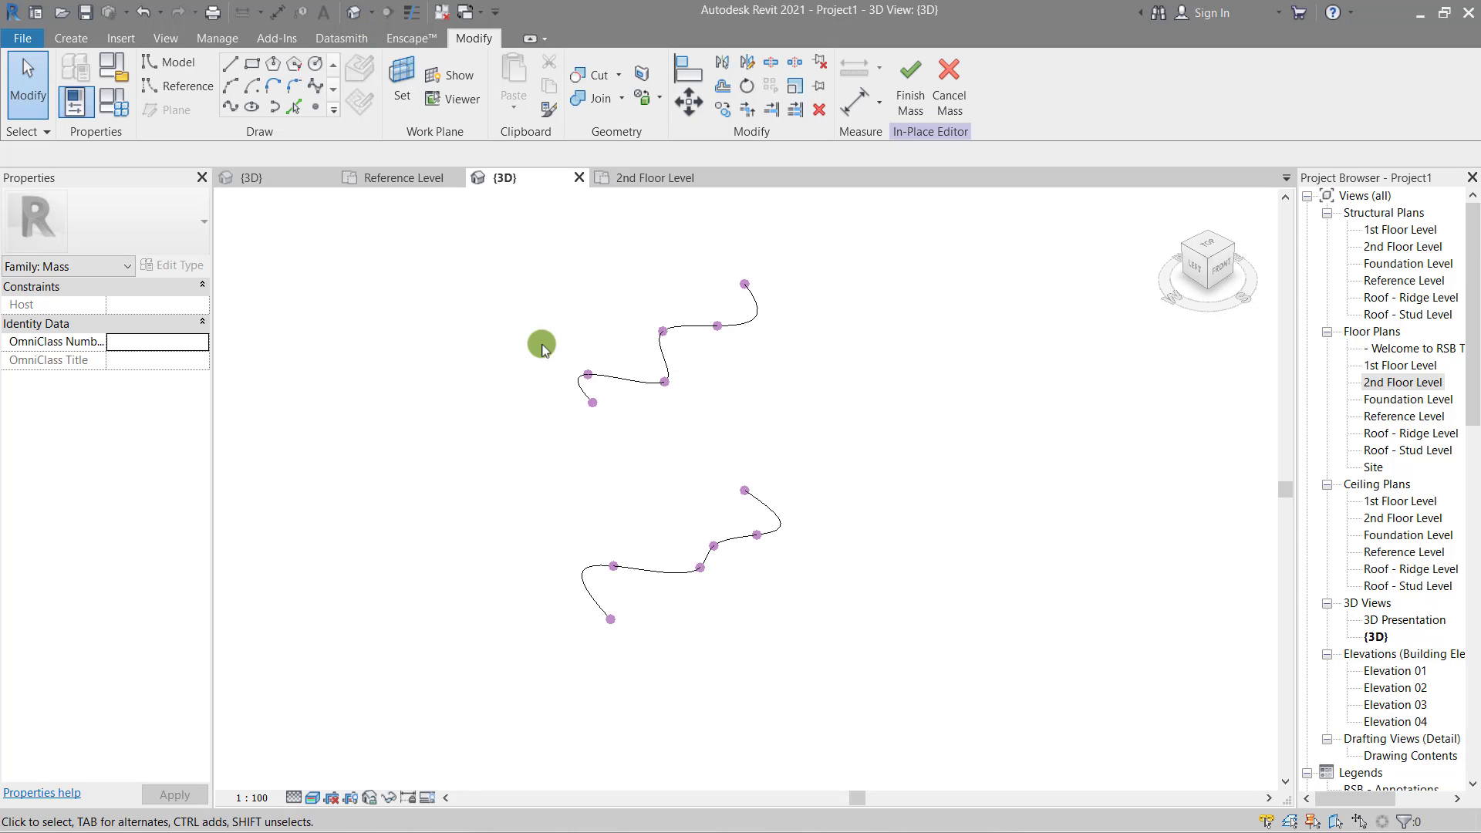
left_click(673, 578)
left_click(637, 373, "ctrl")
middle_click_drag(951, 469, 638, 442, "shift")
left_click(741, 423)
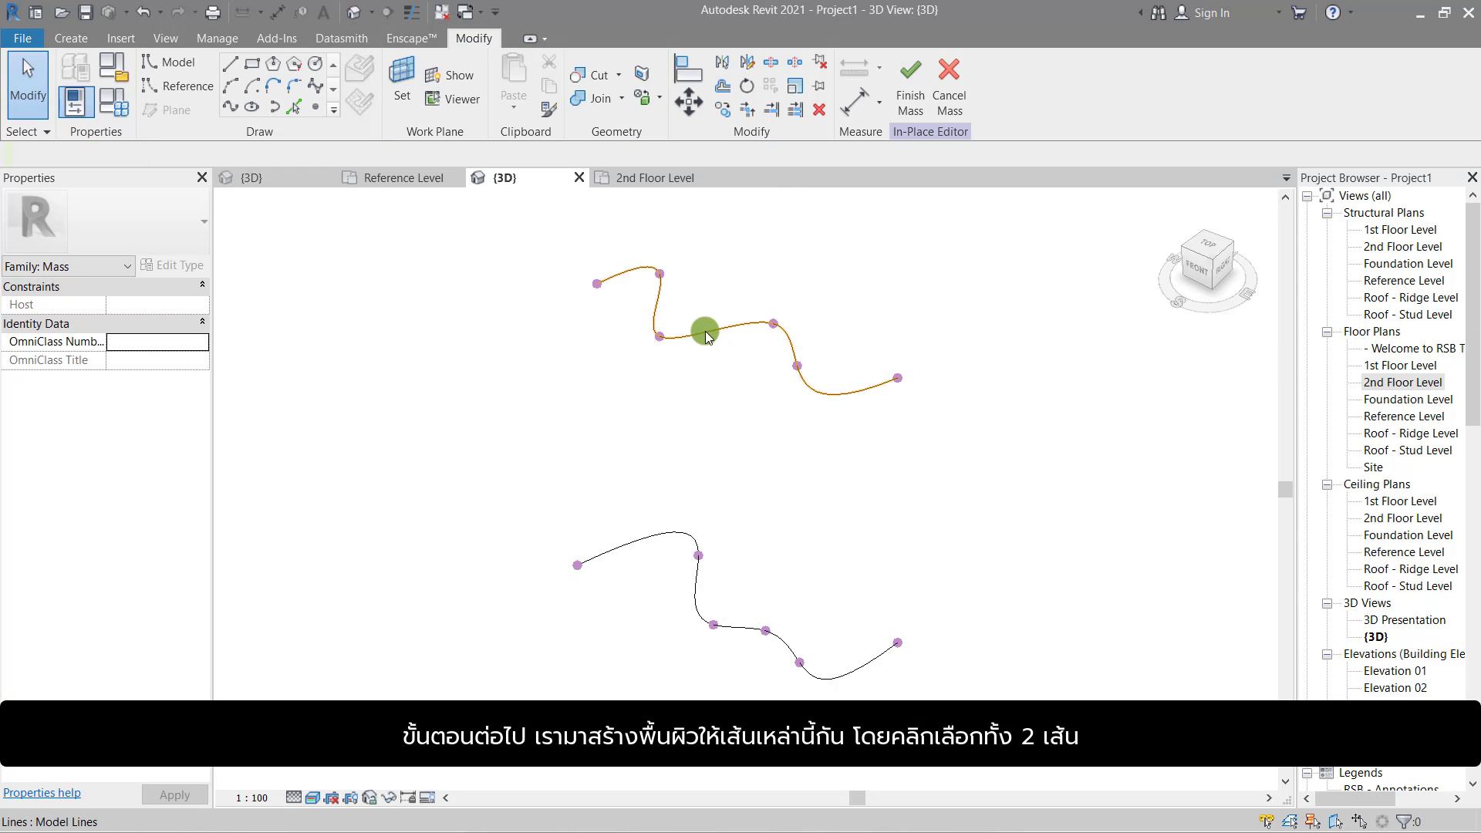
left_click(704, 333)
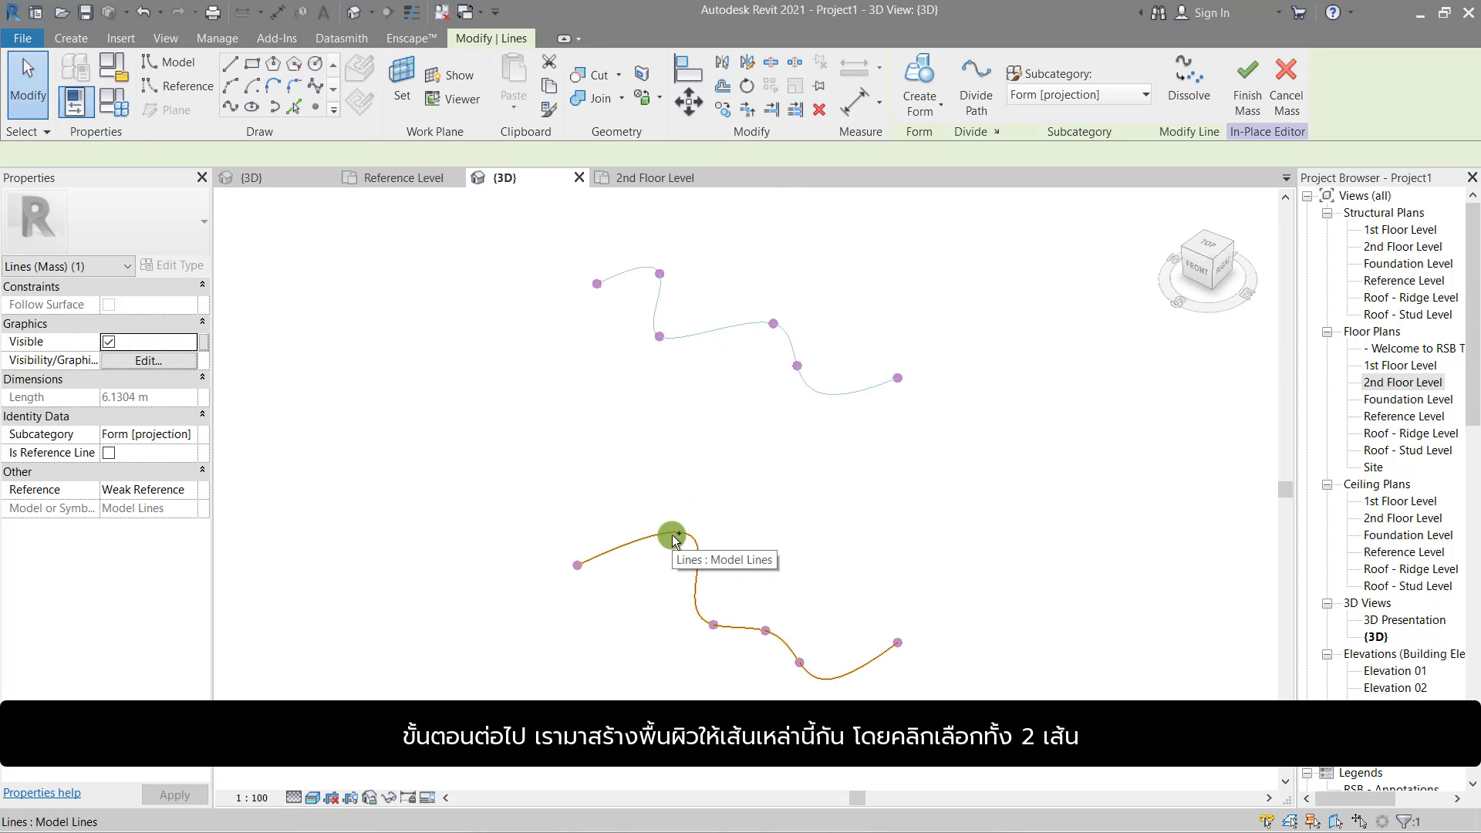
left_click(674, 537, "ctrl")
left_click(931, 116)
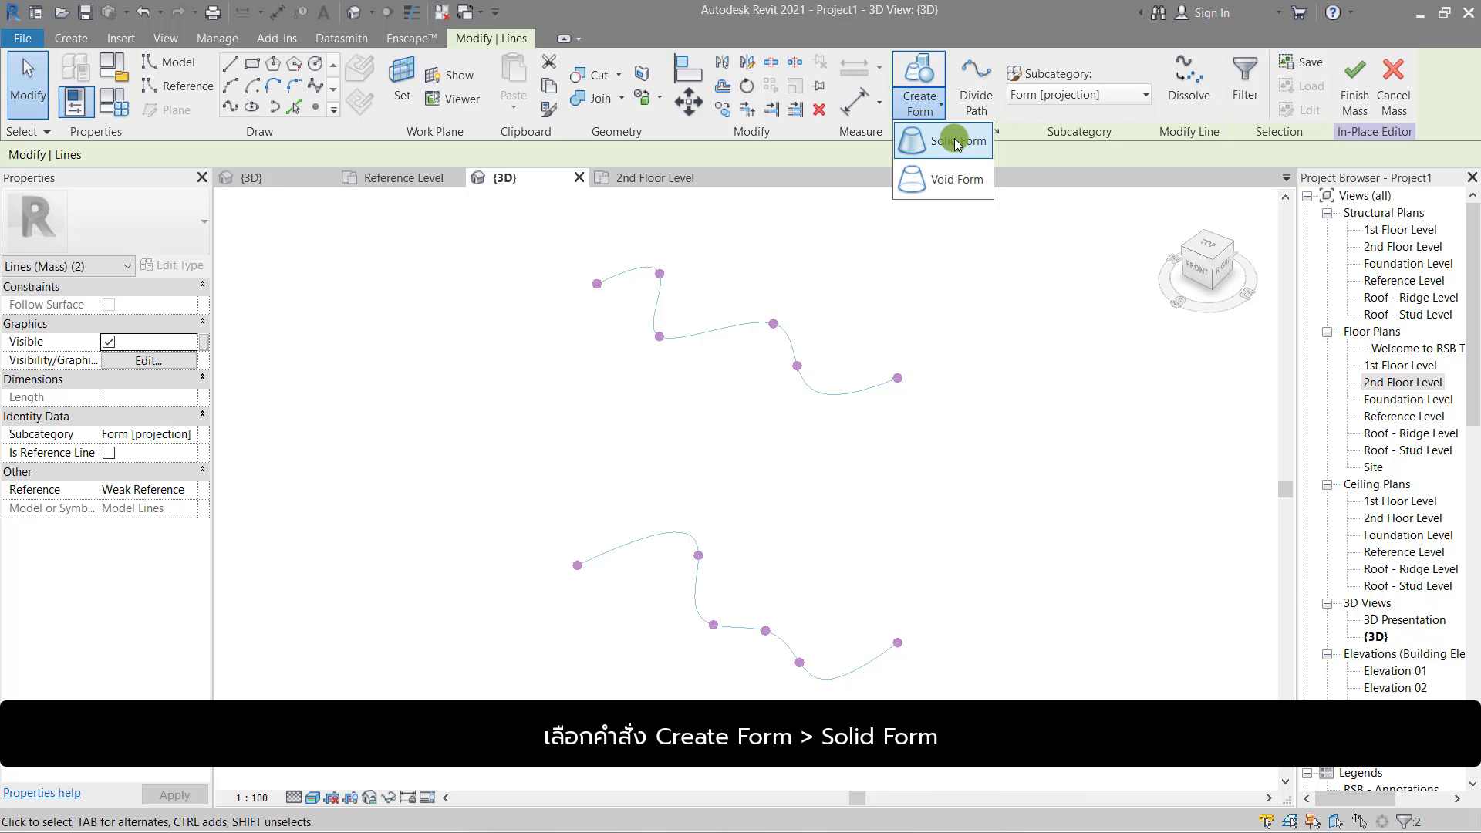
left_click(955, 144)
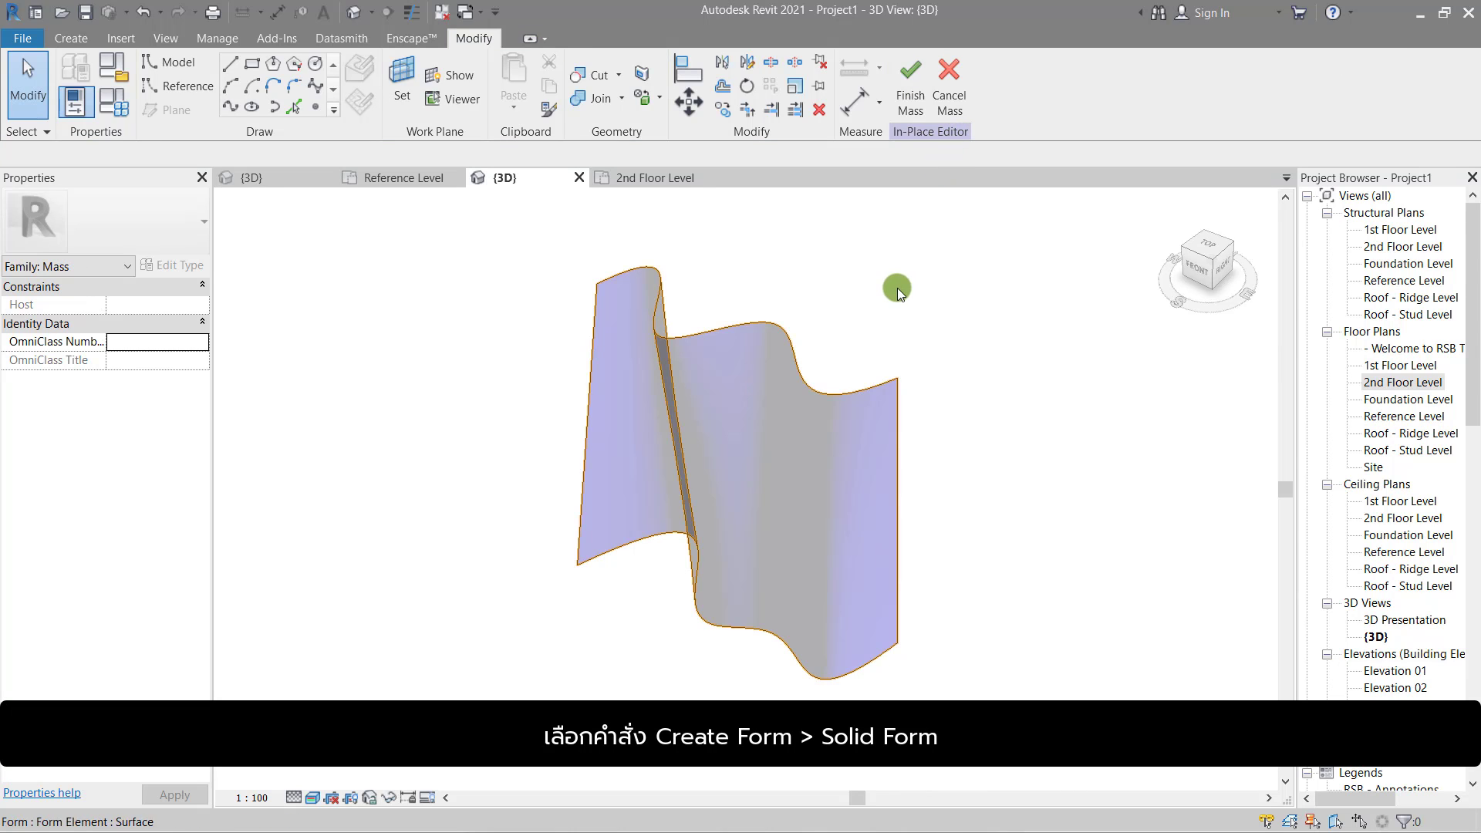
middle_click_drag(901, 290, 906, 298, "shift")
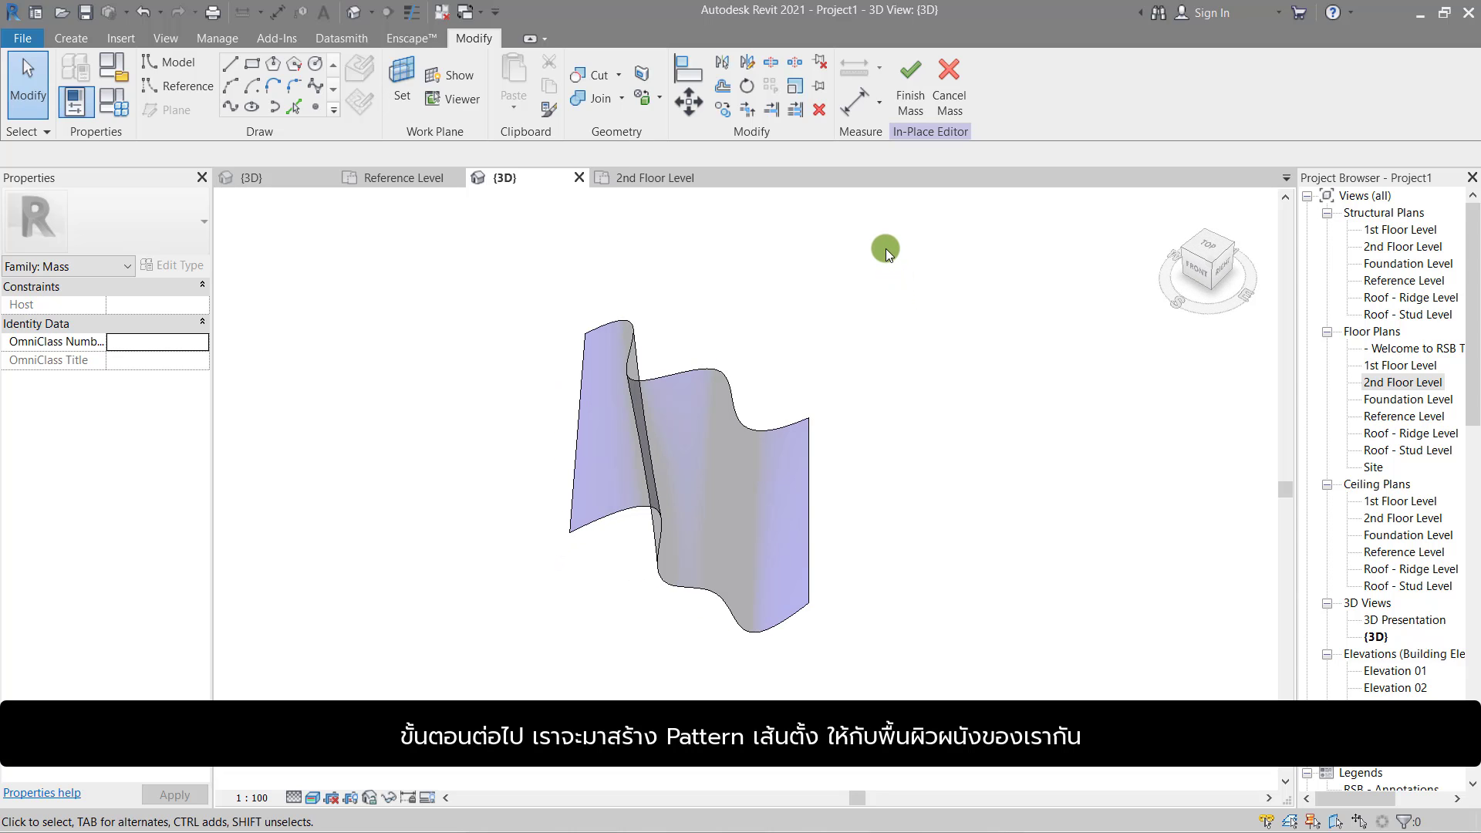
Divide the curved form's surface and apply the Rectangle pattern to it
left_click(702, 488)
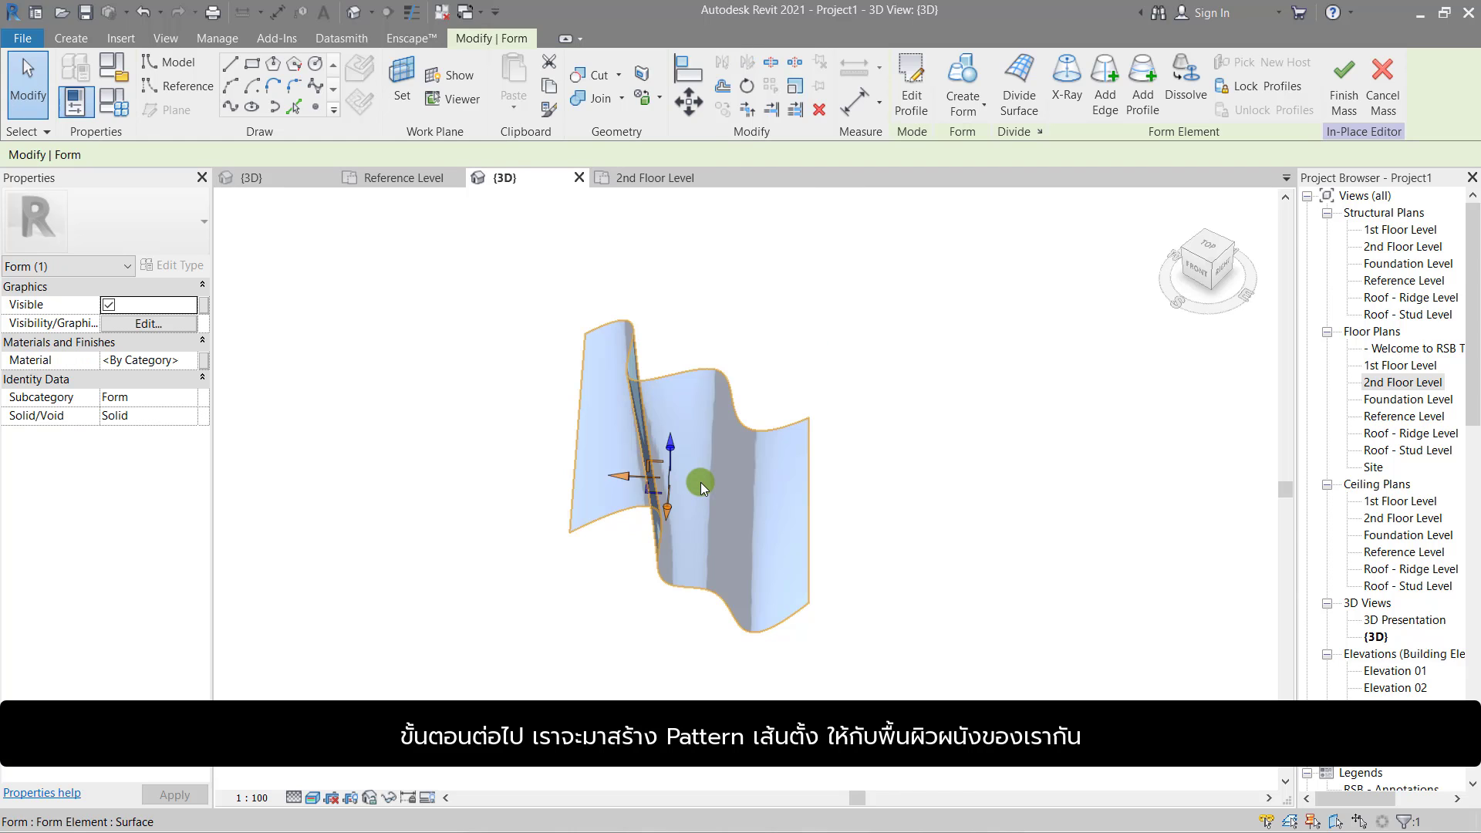
left_click(1033, 102)
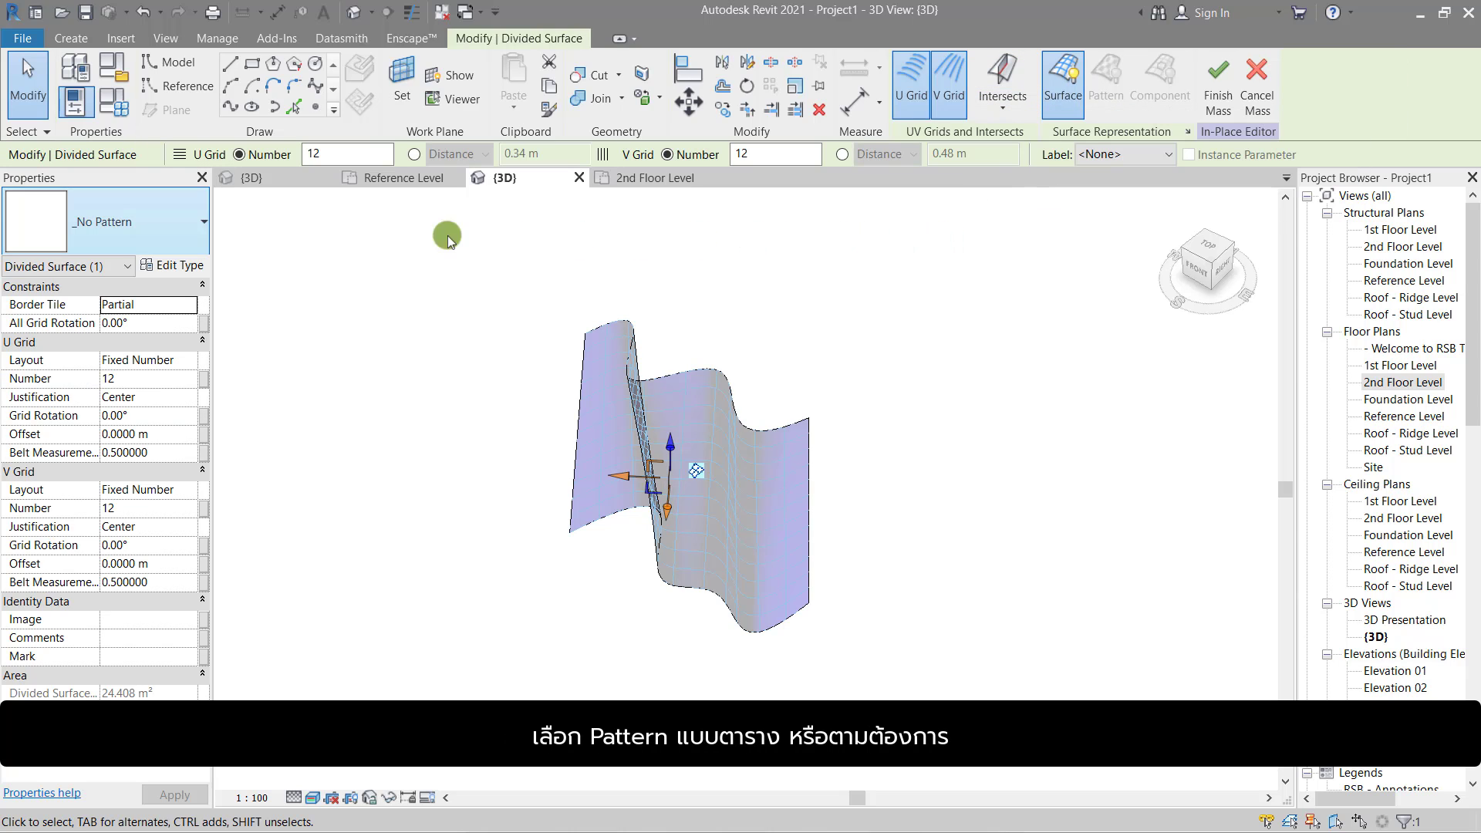
left_click(171, 233)
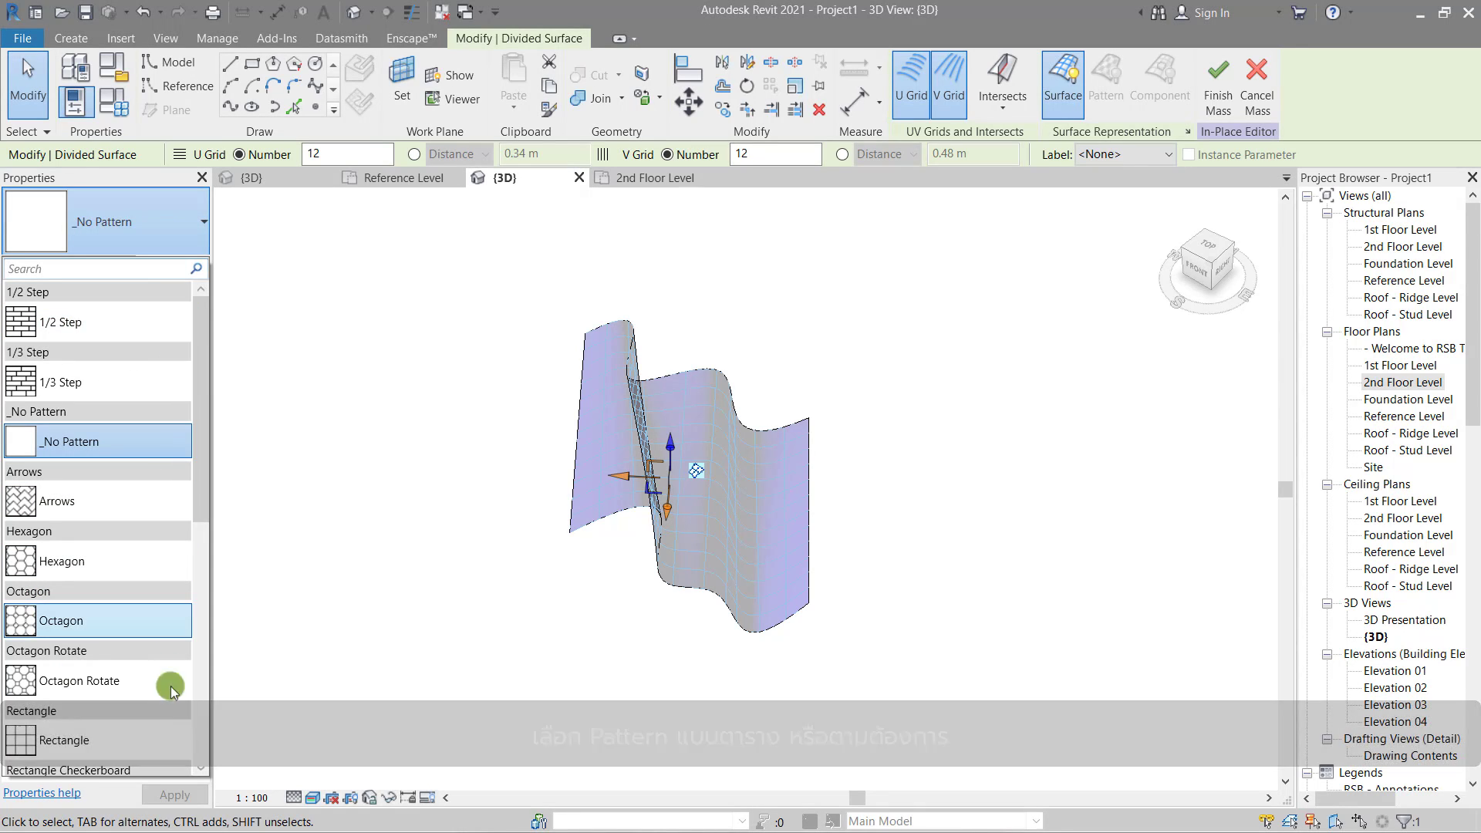
left_click(171, 744)
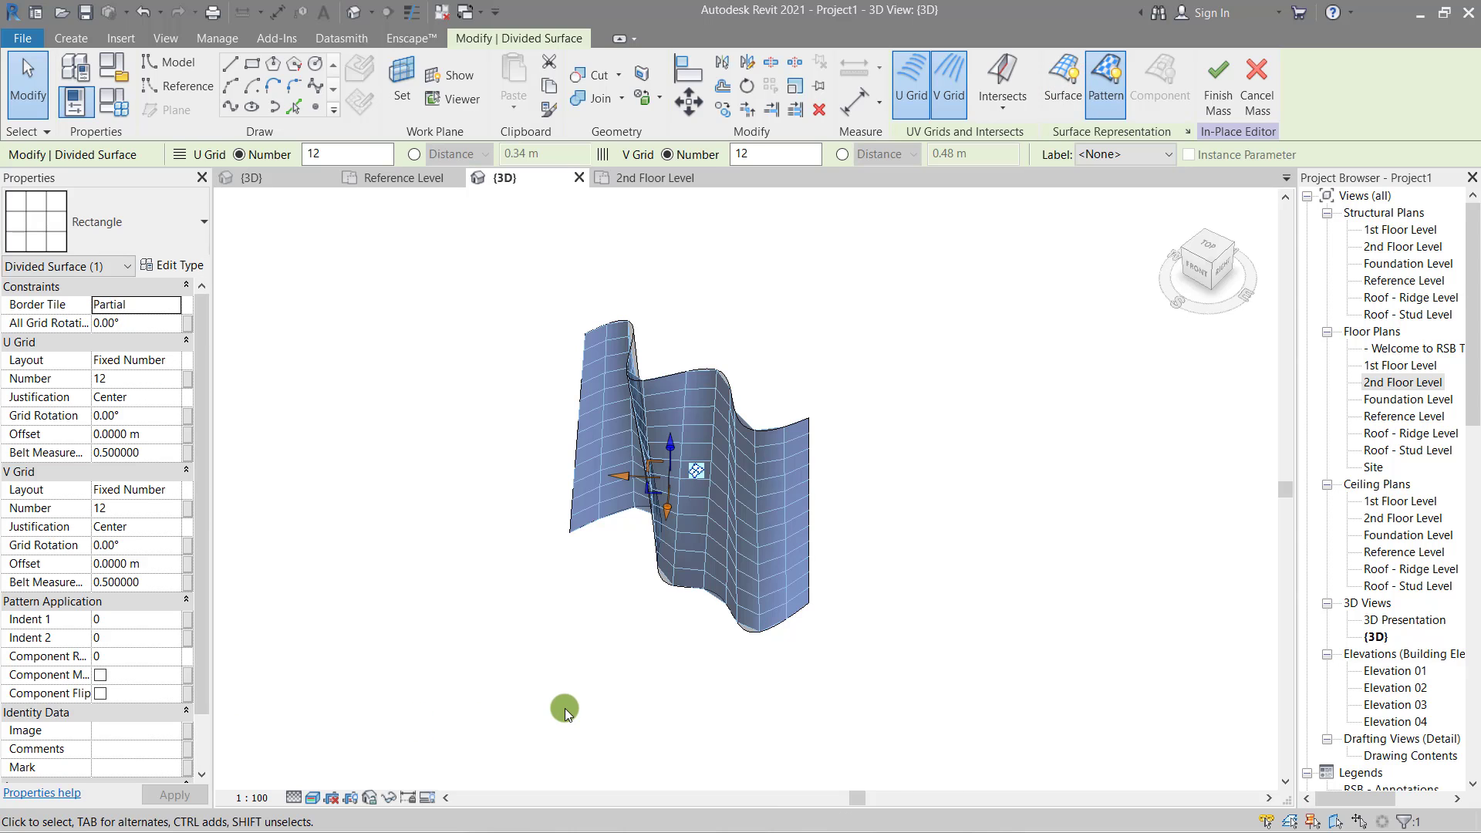
Set both grids of the divided surface to Fixed Distance, with U Grid at 0.075 m and V Grid at 0.05 m
left_click(173, 359)
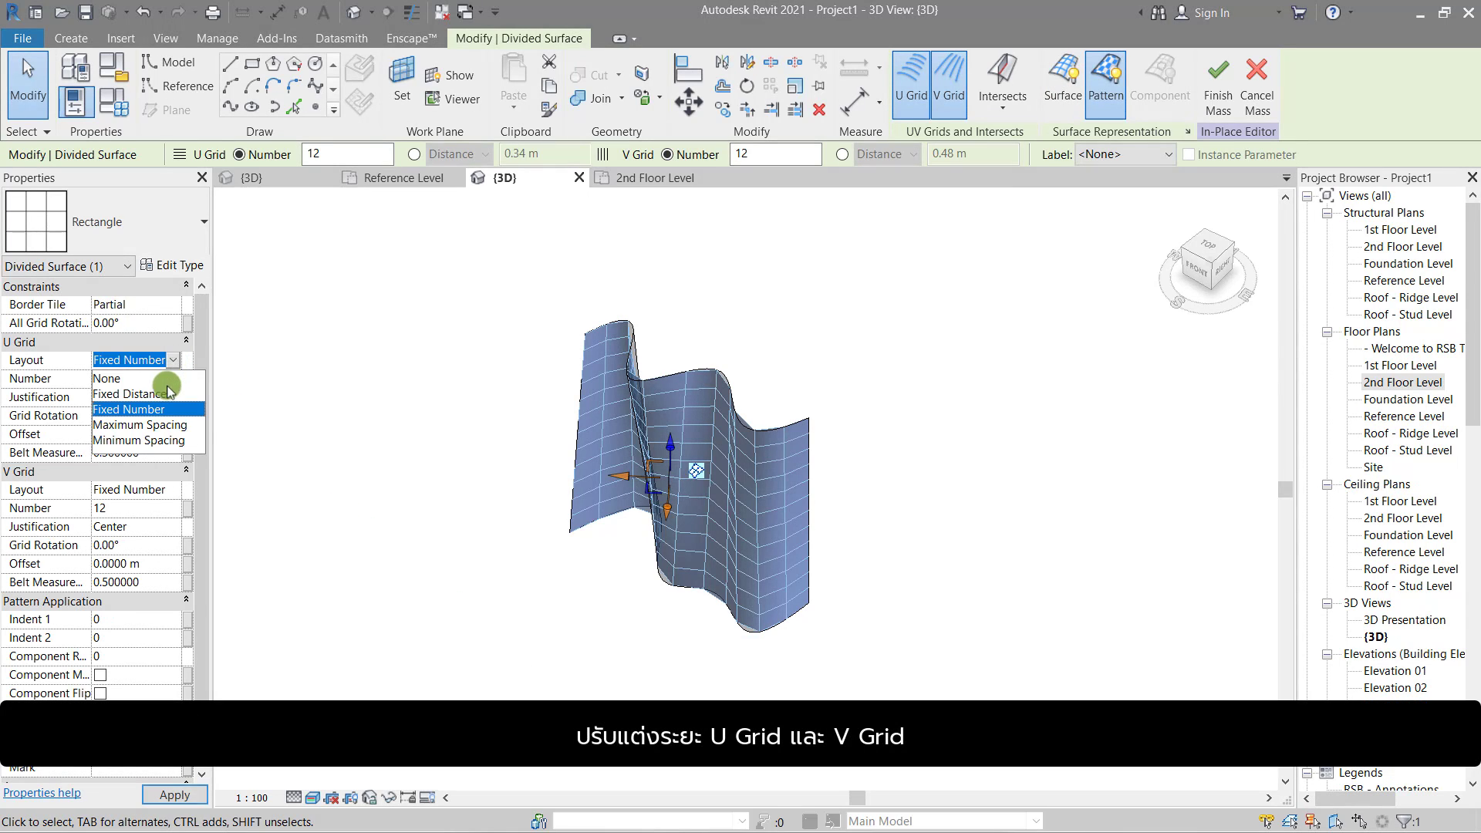
left_click(166, 393)
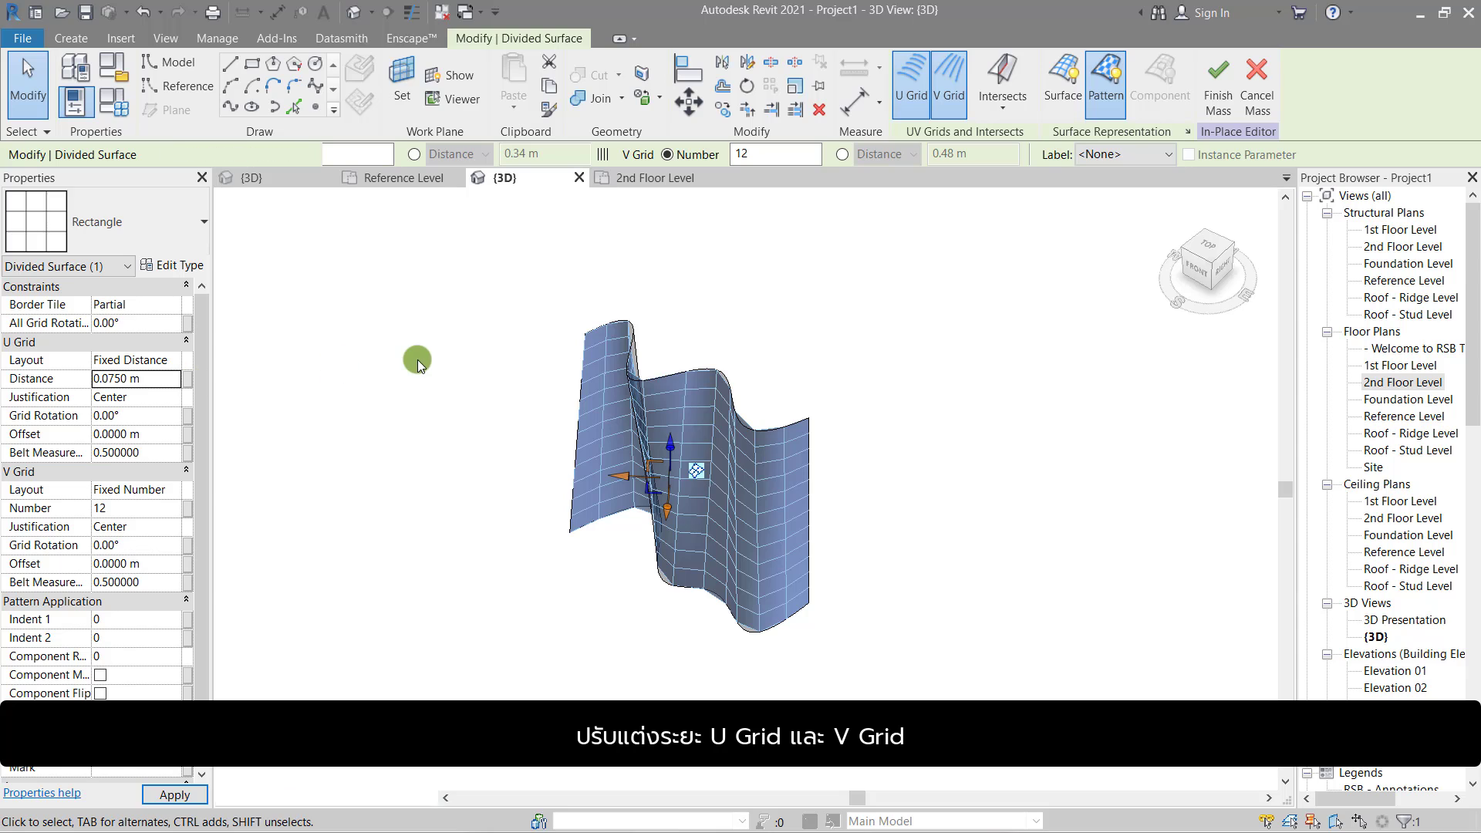
left_click(178, 491)
left_click(161, 523)
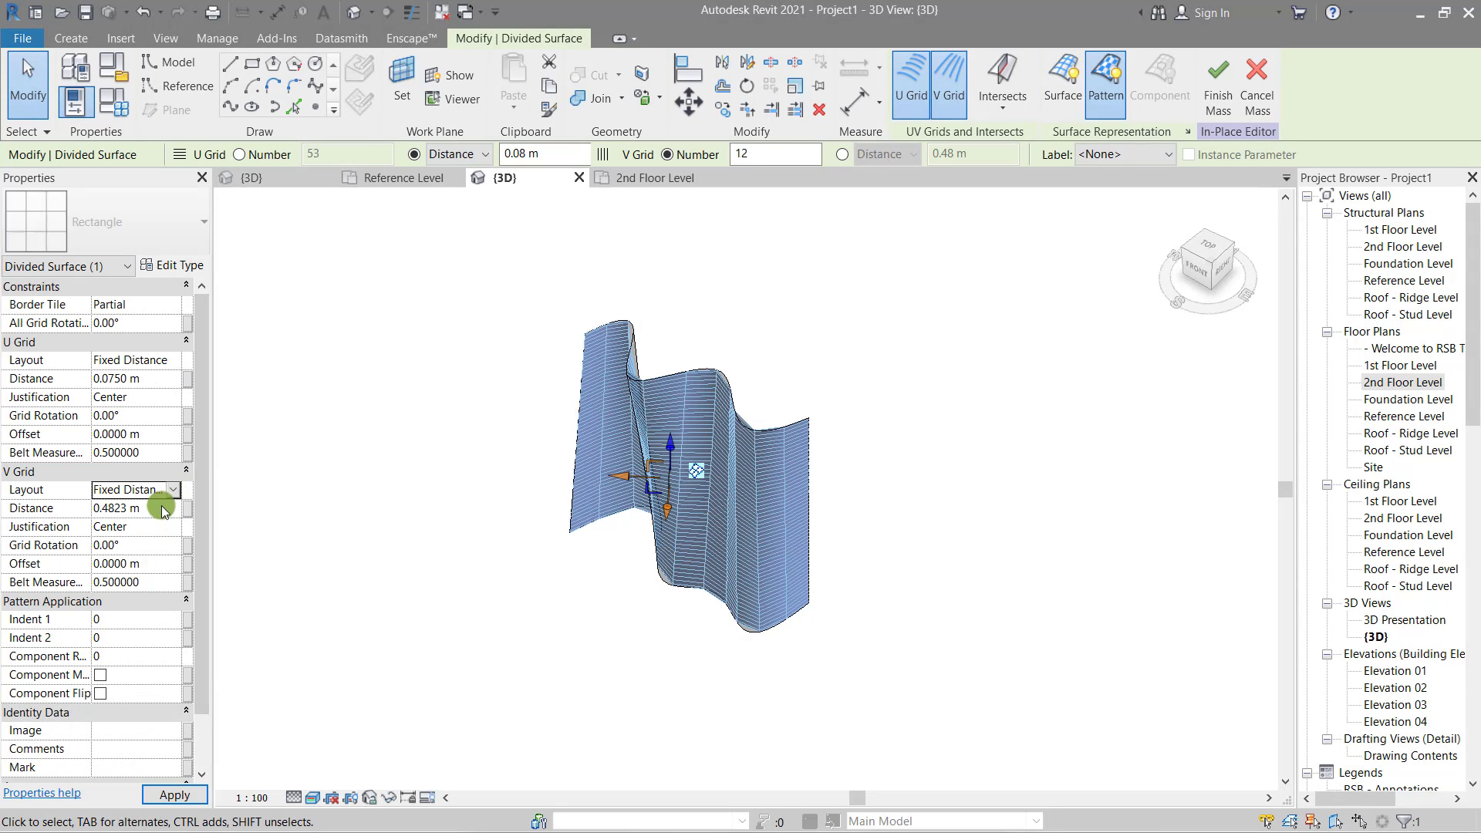
left_click(163, 508)
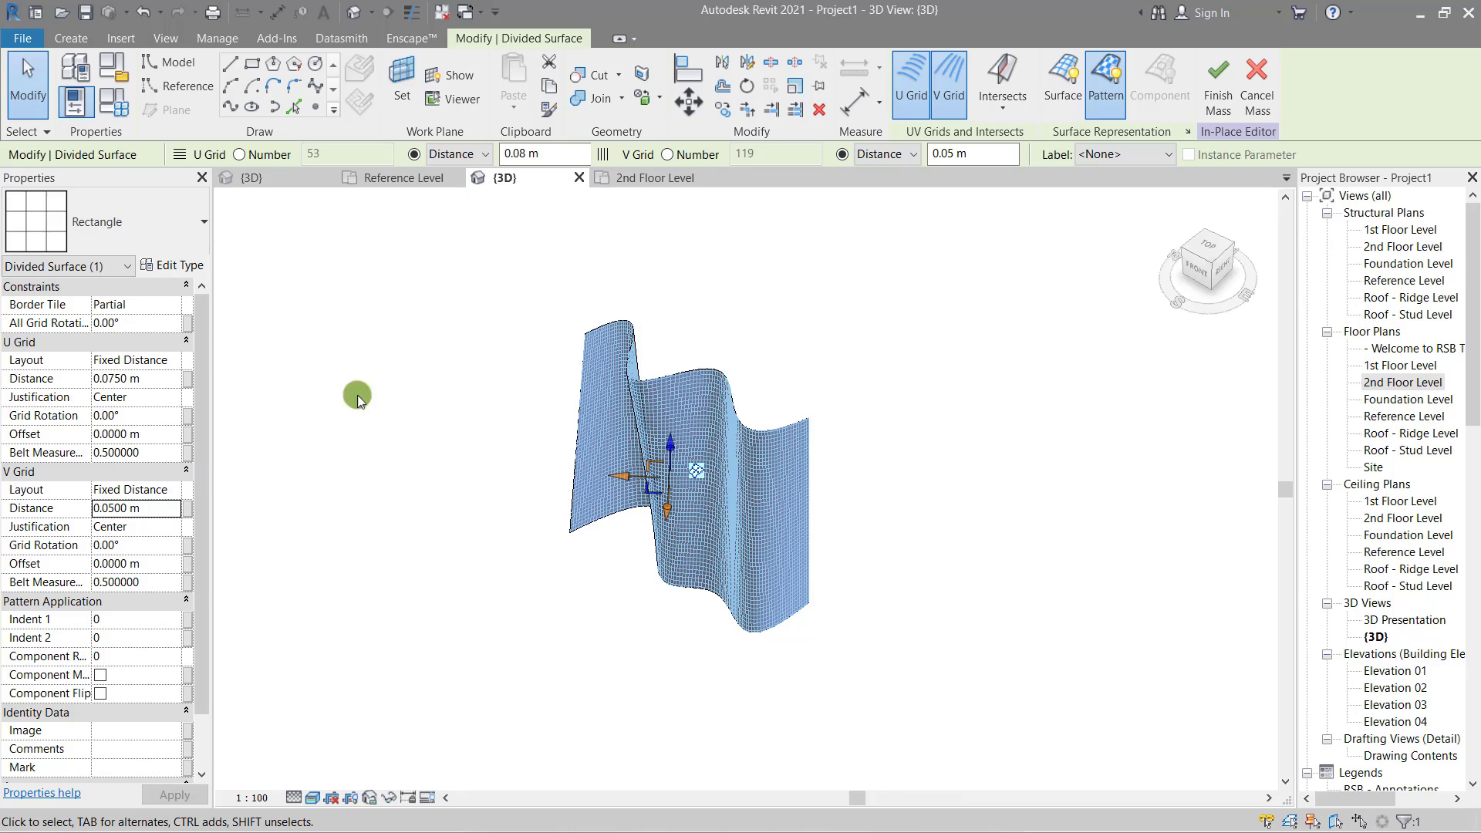
left_click(929, 314)
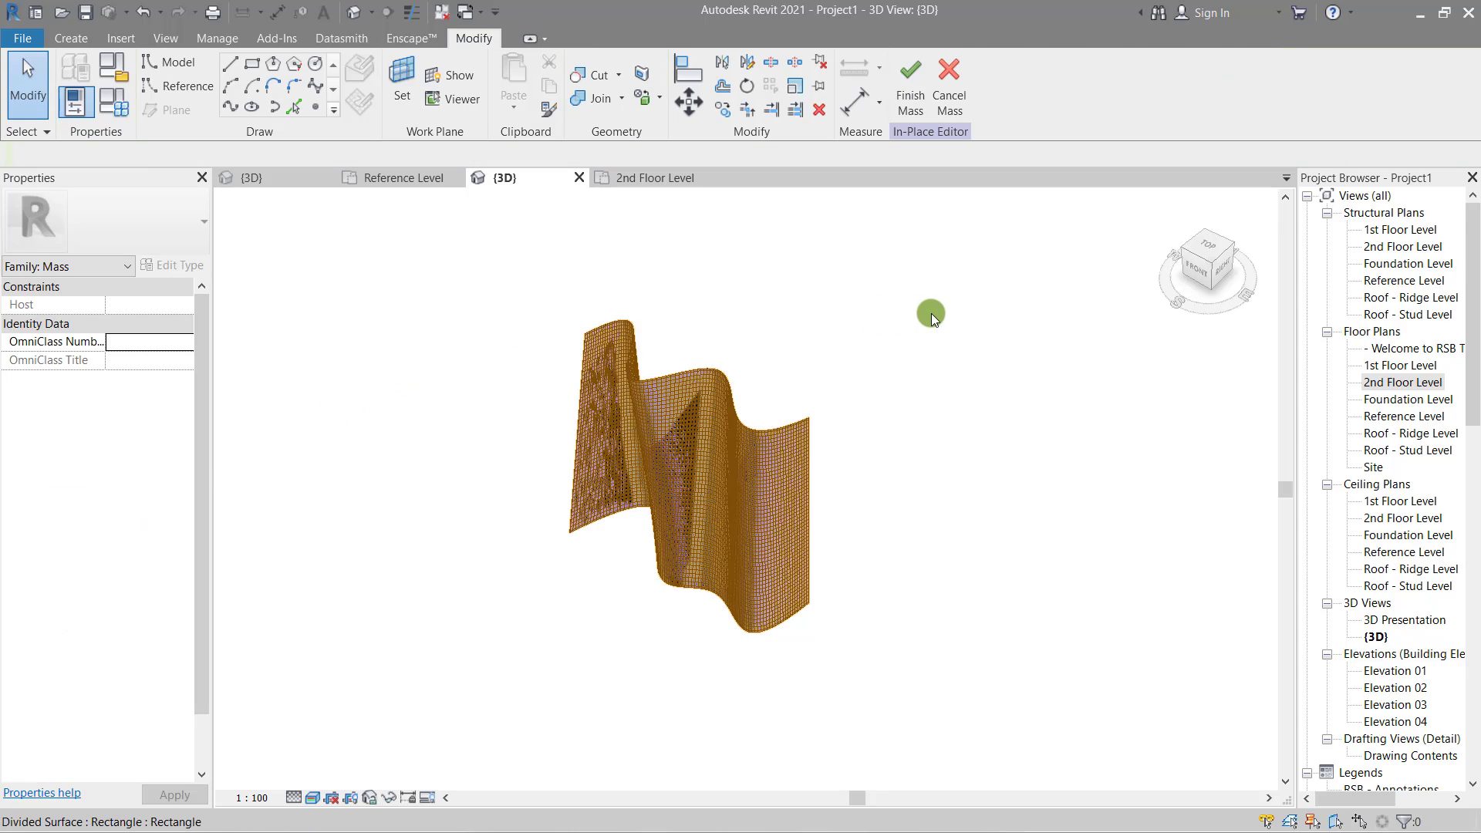
Turn off the divided surface's U Grid so that only the vertical V Grid lines are used
mouse_move(946, 333)
middle_mouse_down("shift")
mouse_move(1065, 484)
mouse_move(876, 444)
middle_mouse_up("shift")
left_click(843, 423)
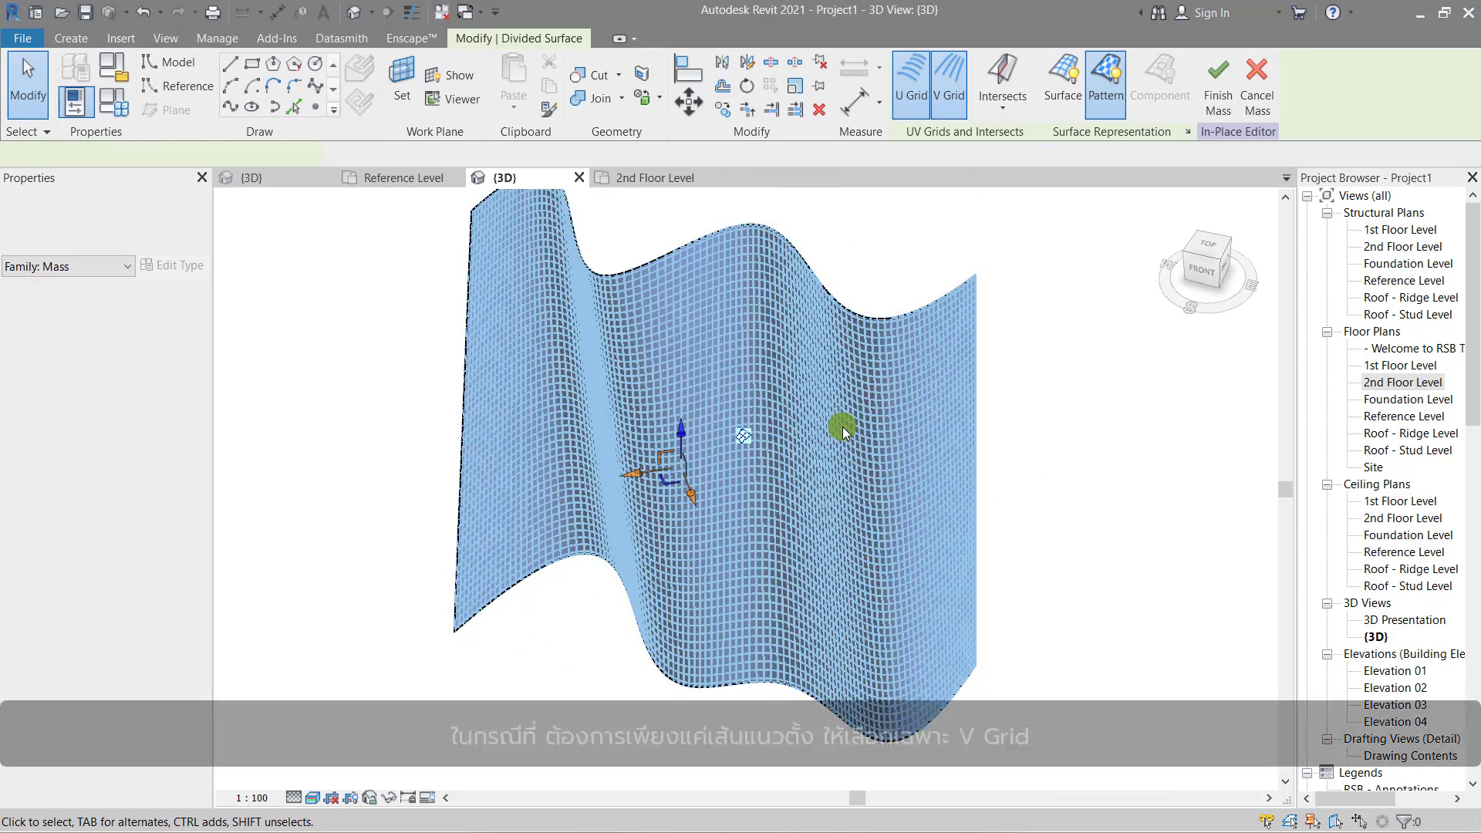
left_click(910, 85)
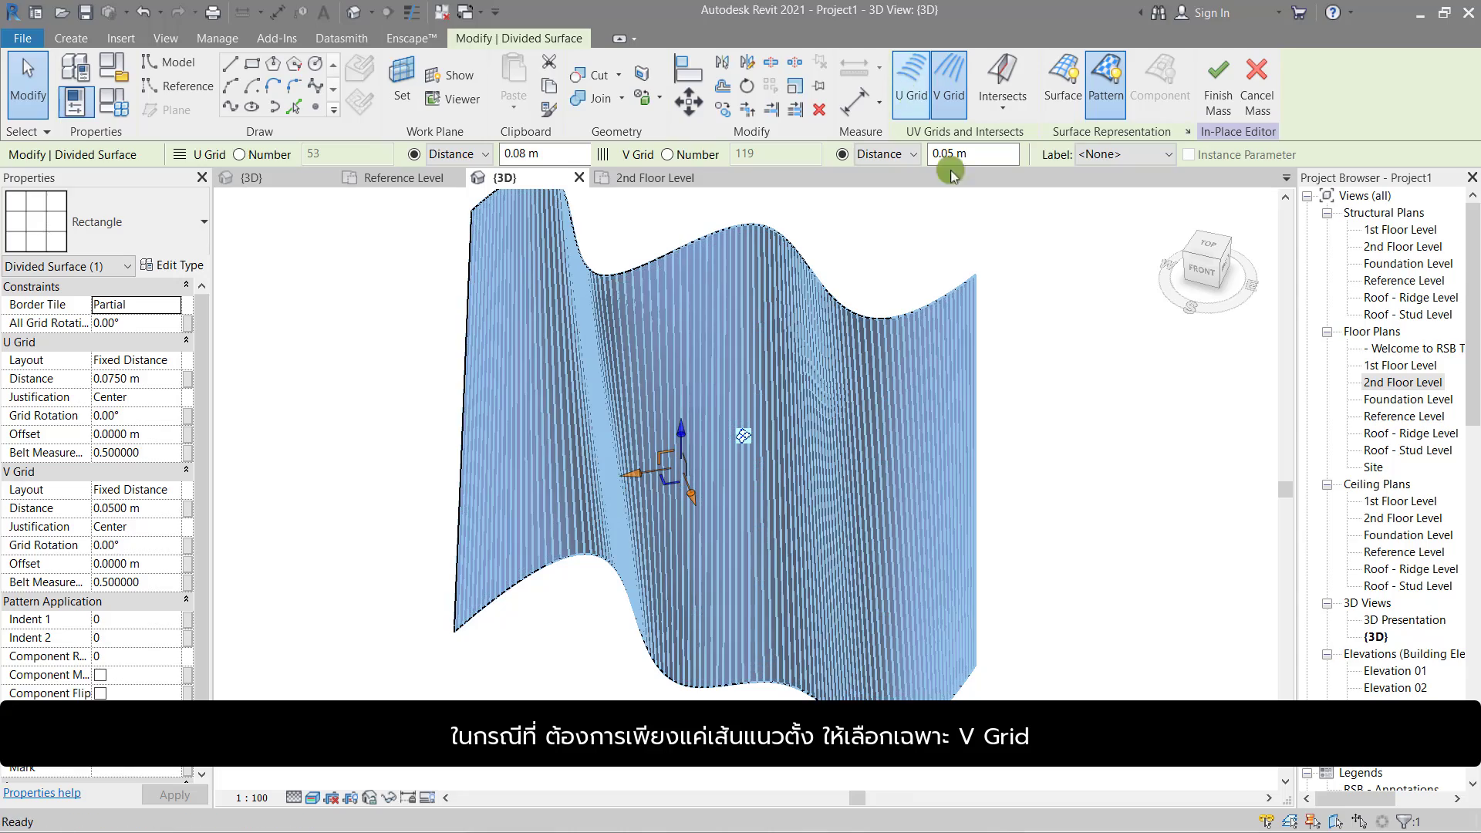
left_click(1062, 368)
Reshape the form's upper curve by moving the vertex in its first dip
middle_click_drag(1063, 368, 867, 383, "shift")
left_click(581, 404)
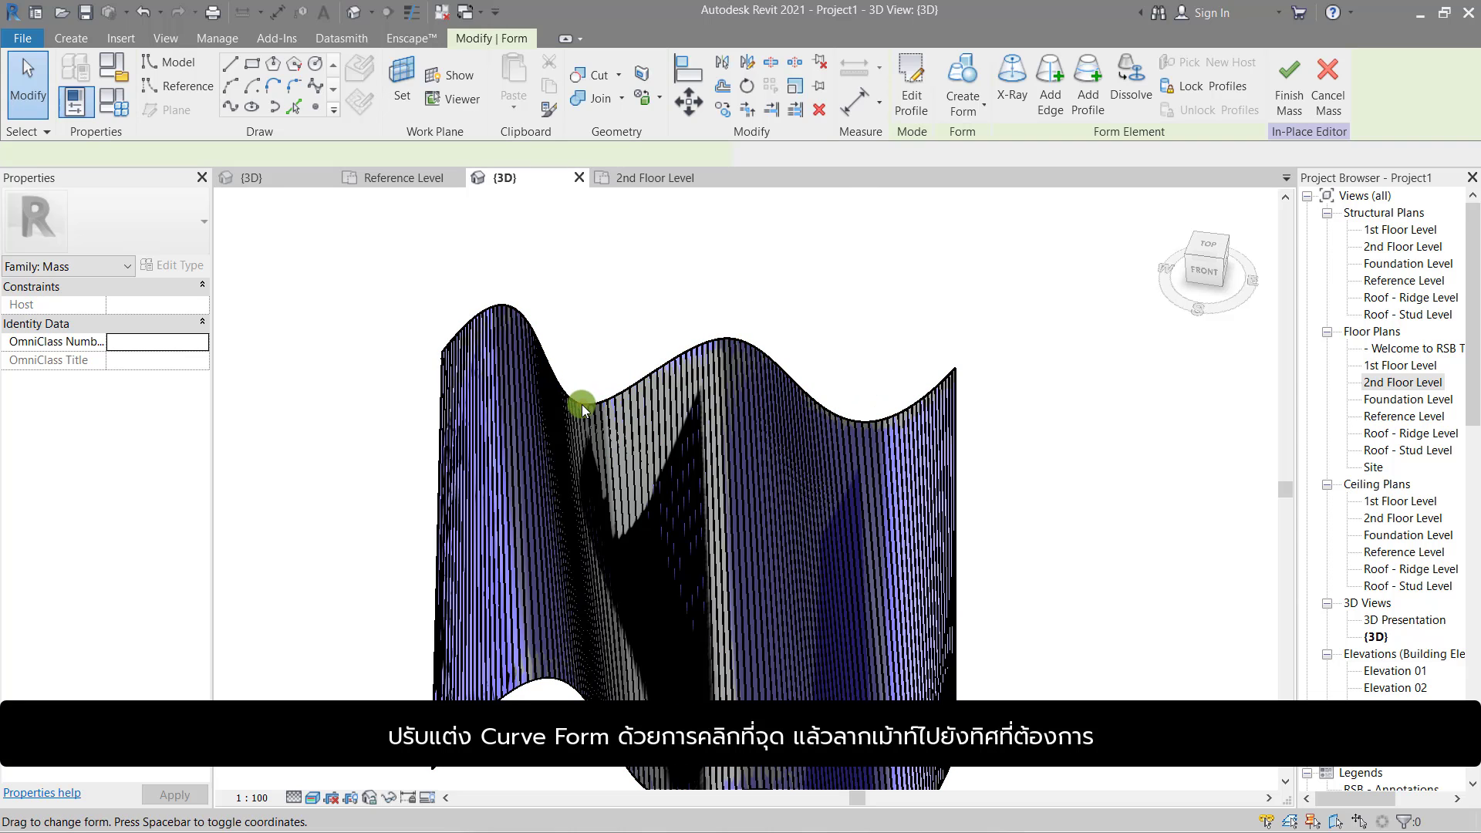
left_click_drag(513, 399, 536, 425)
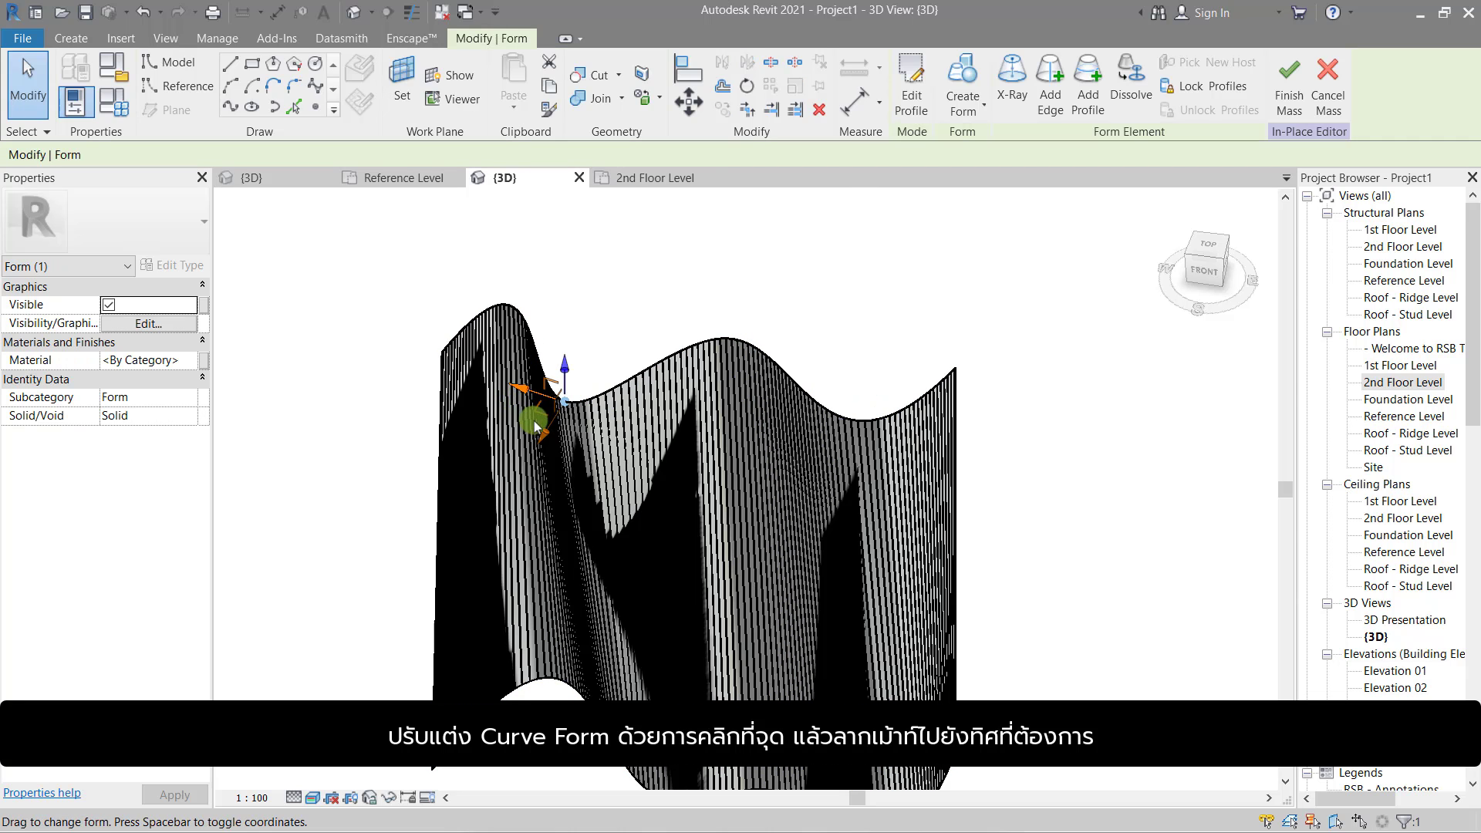
mouse_move(555, 413)
middle_mouse_down("shift")
mouse_move(573, 418)
mouse_move(572, 347)
mouse_move(532, 416)
middle_mouse_up("shift")
scroll(887, 362, "down", 2)
left_click(1008, 300)
Pull the vertices at both upper corners of the form outwards so the wall's end edges slope
left_click(930, 357)
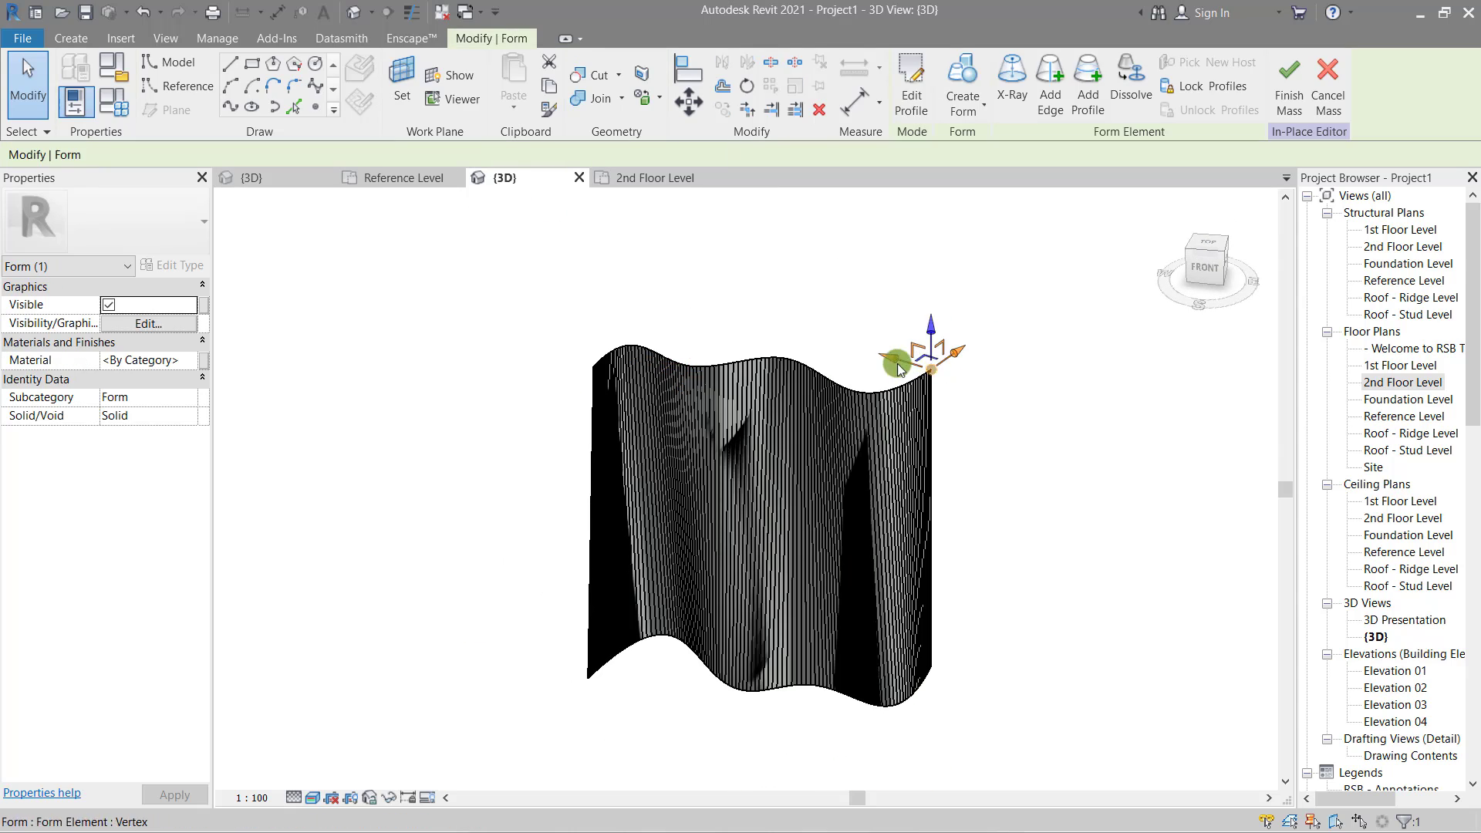
left_click_drag(896, 363, 918, 386)
left_click(890, 279)
left_click(618, 404)
left_click(836, 340)
Finish the Curve_Wall mass and close the inactive project views
mouse_move(836, 340)
middle_mouse_down("shift")
mouse_move(784, 403)
mouse_move(941, 491)
middle_mouse_up("shift")
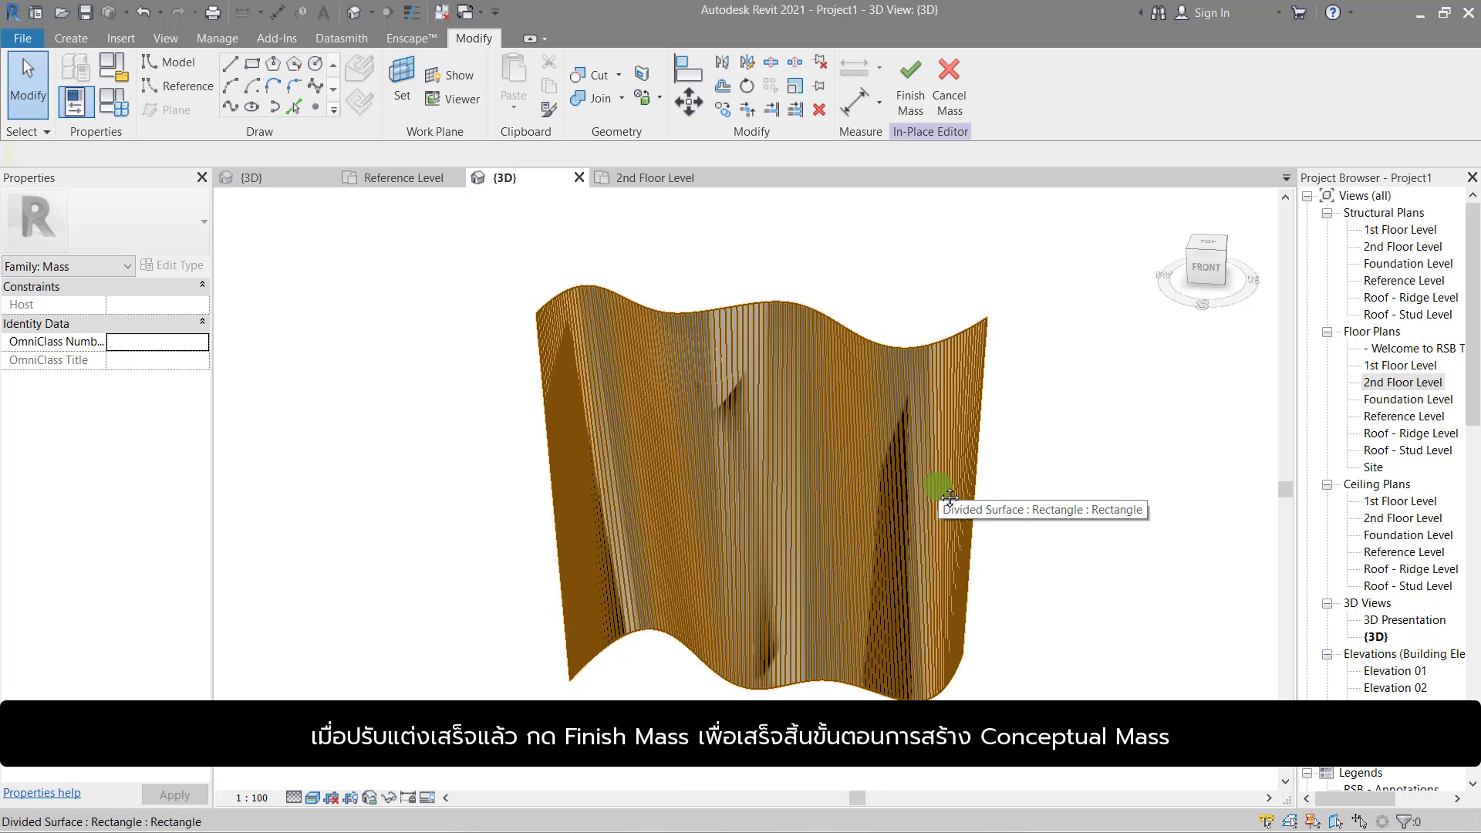
middle_click_drag(950, 498, 960, 312, "shift")
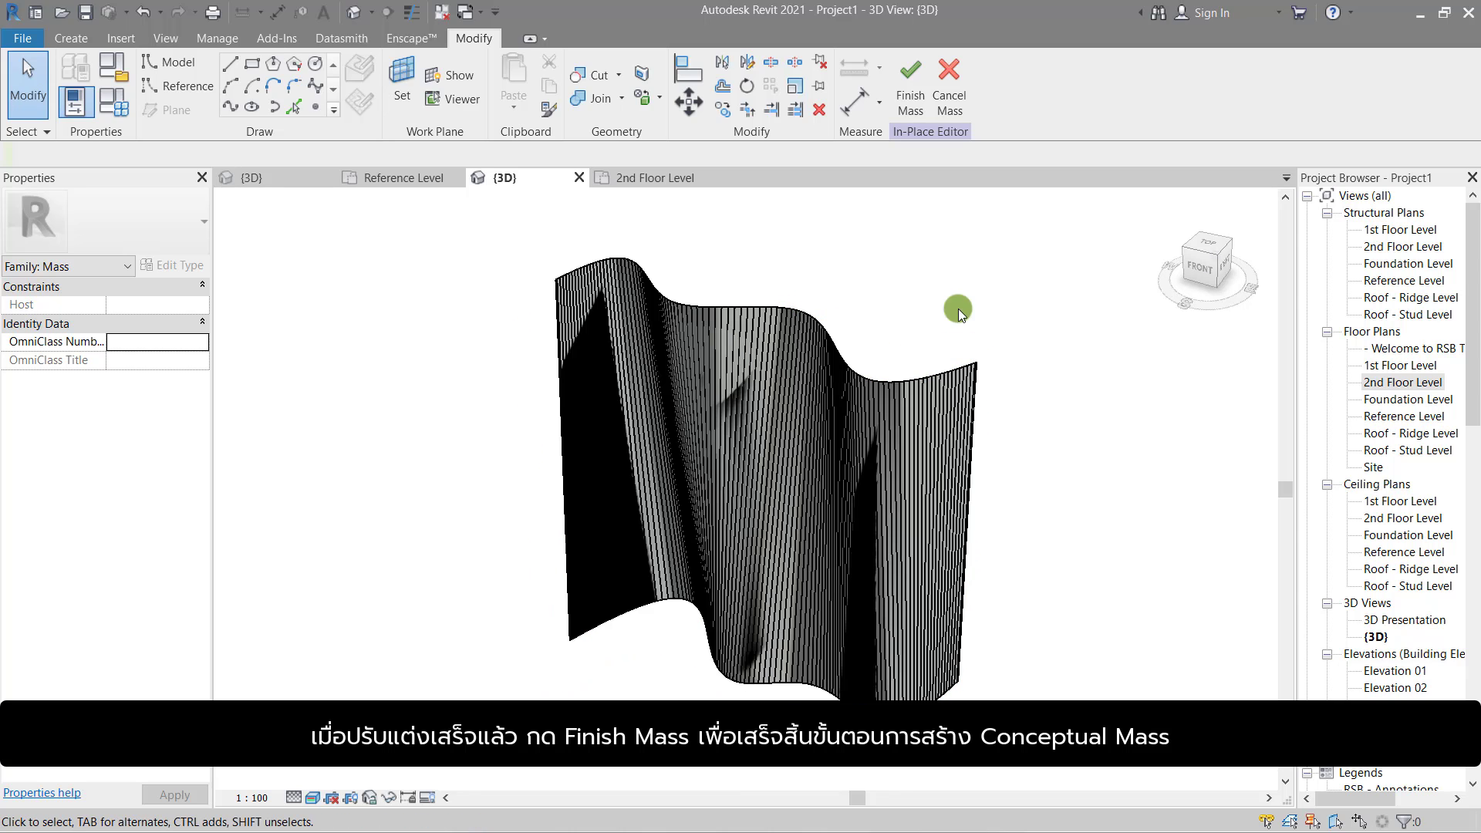
left_click(919, 100)
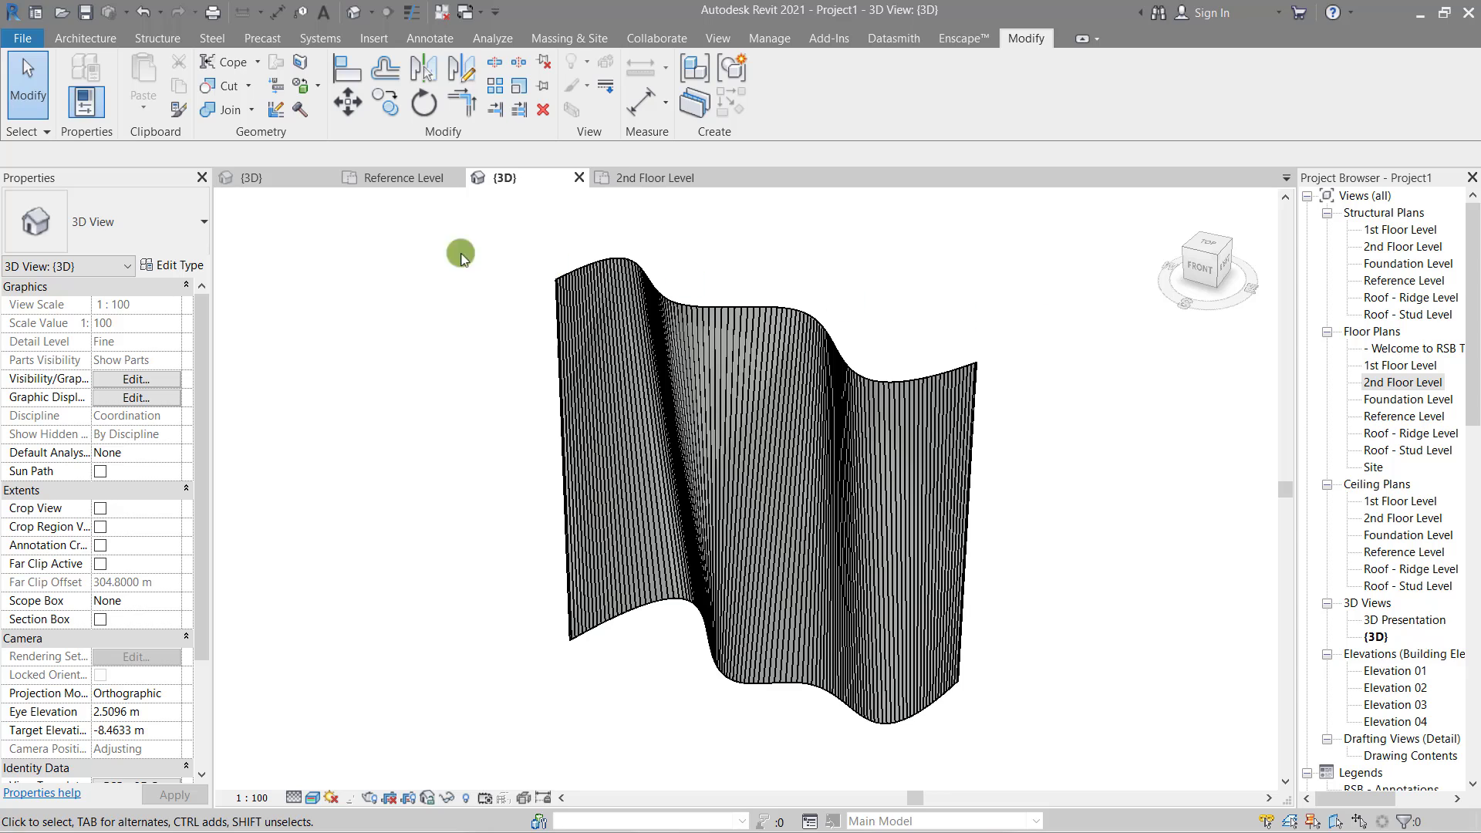
key("q")
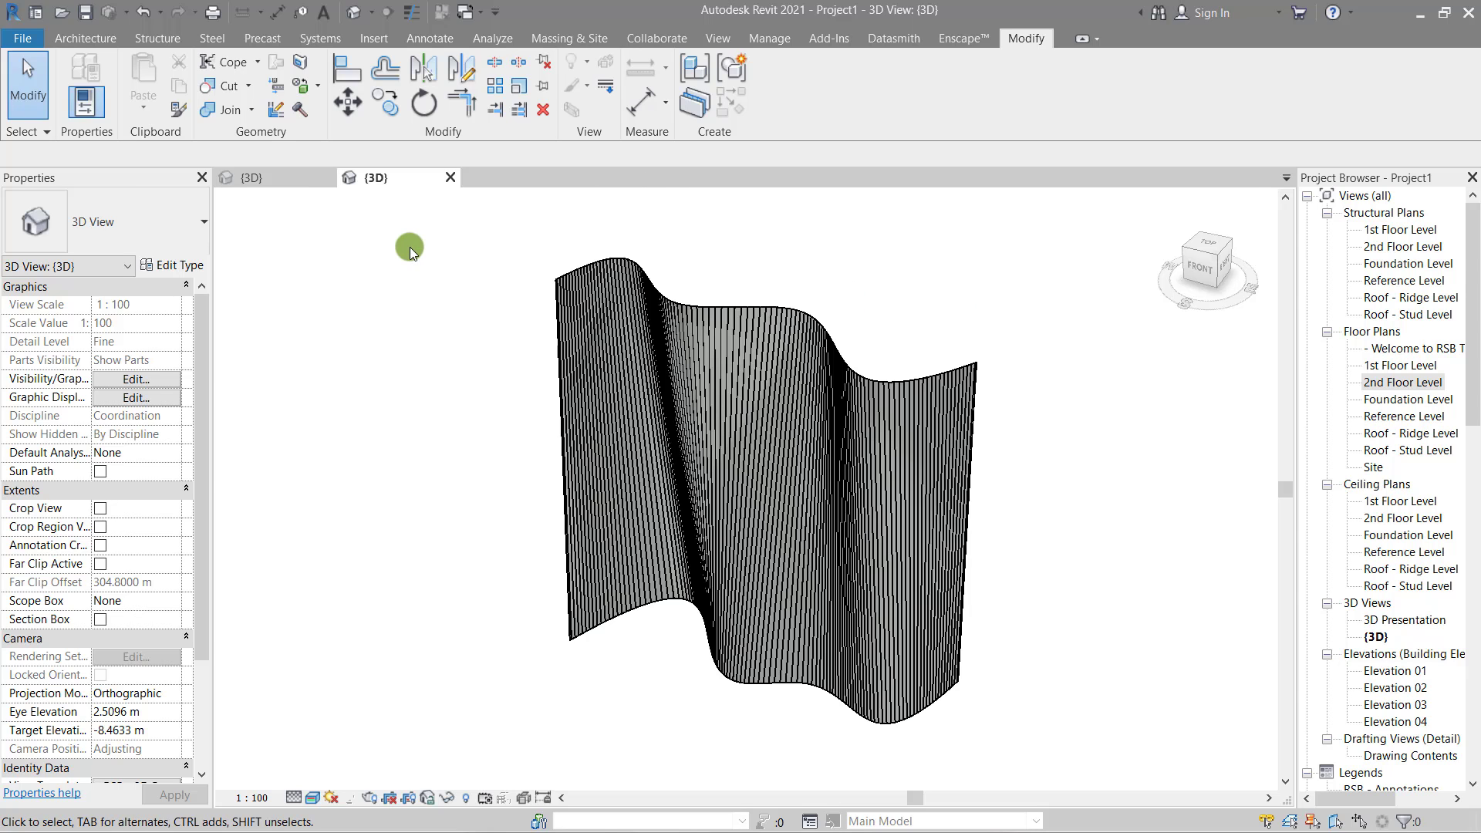
Load the PacificPipe_SquarePipe family into the project, close the family file and browse the available pipe sizes
left_click(275, 179)
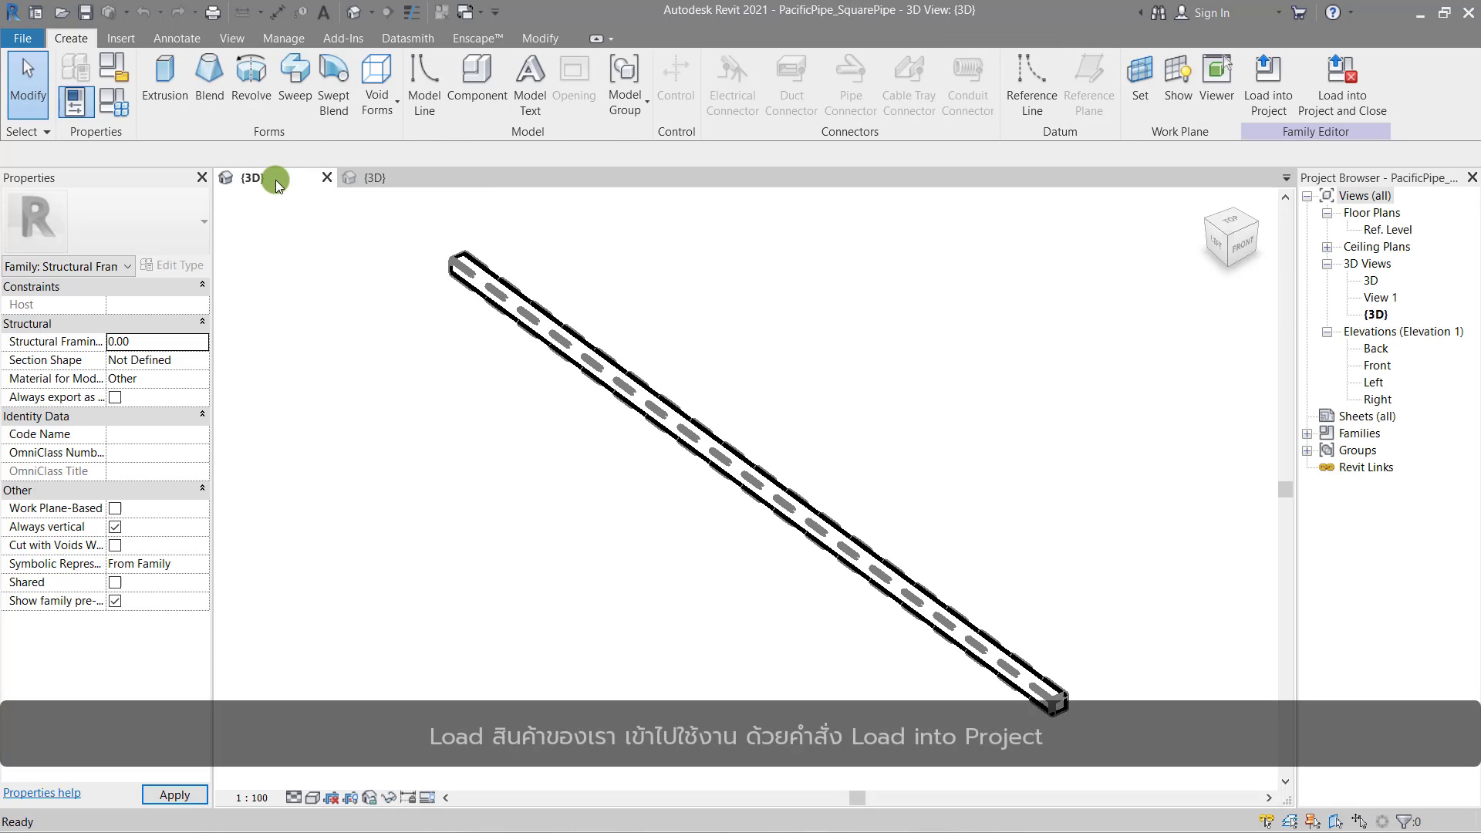
left_click(1365, 105)
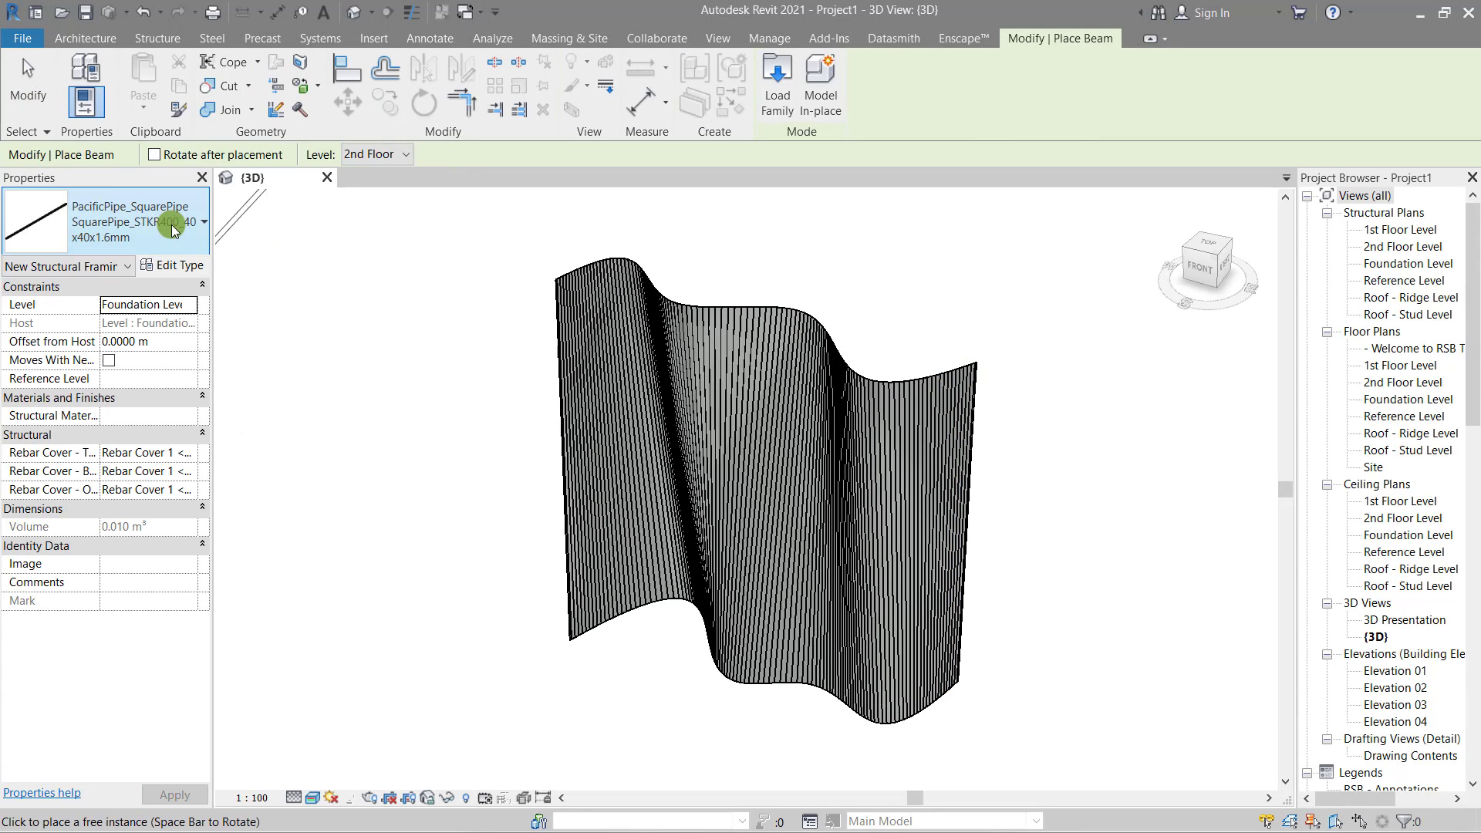
left_click(171, 227)
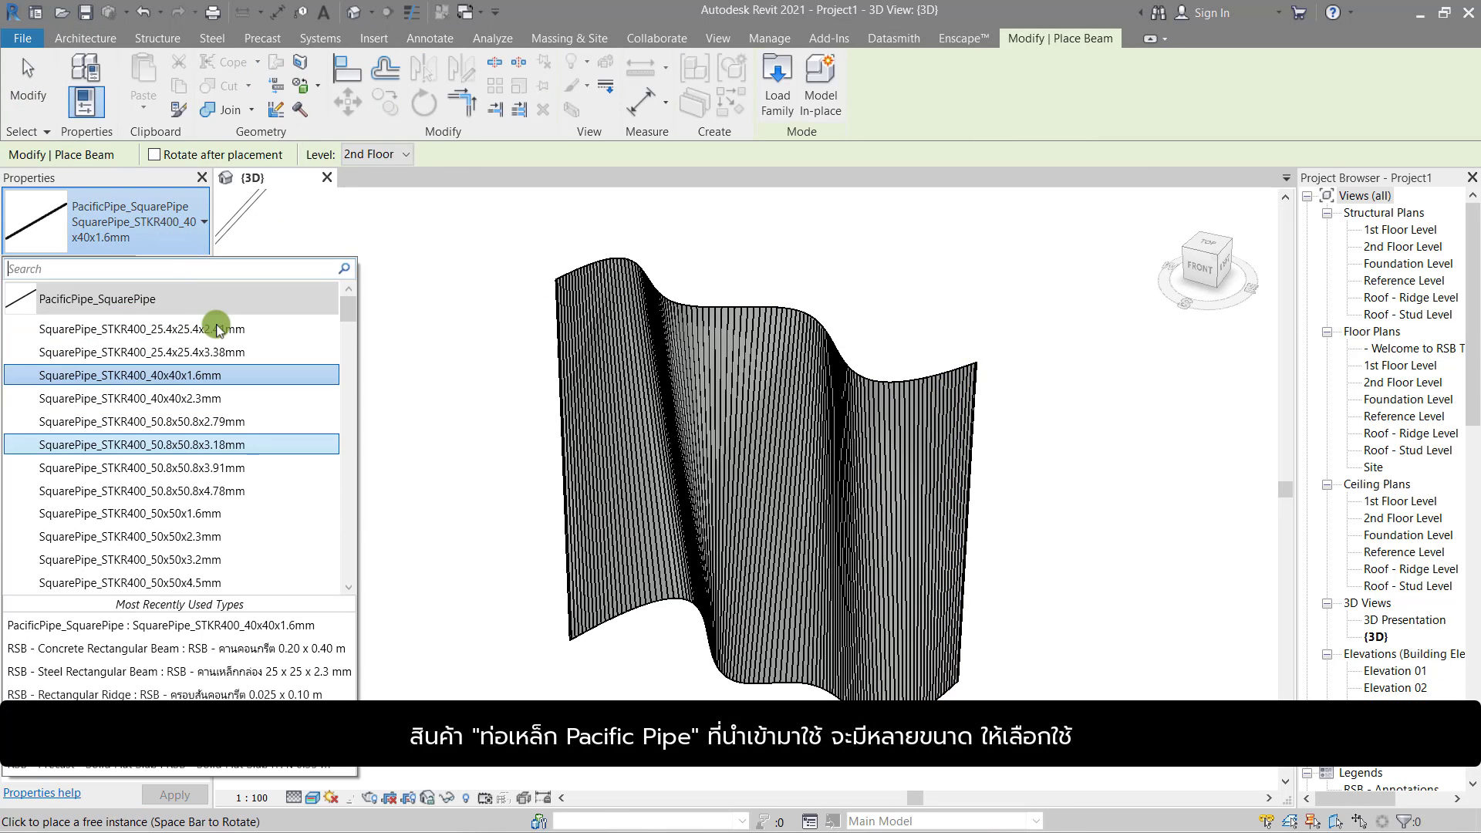
scroll(226, 428, "down", 10)
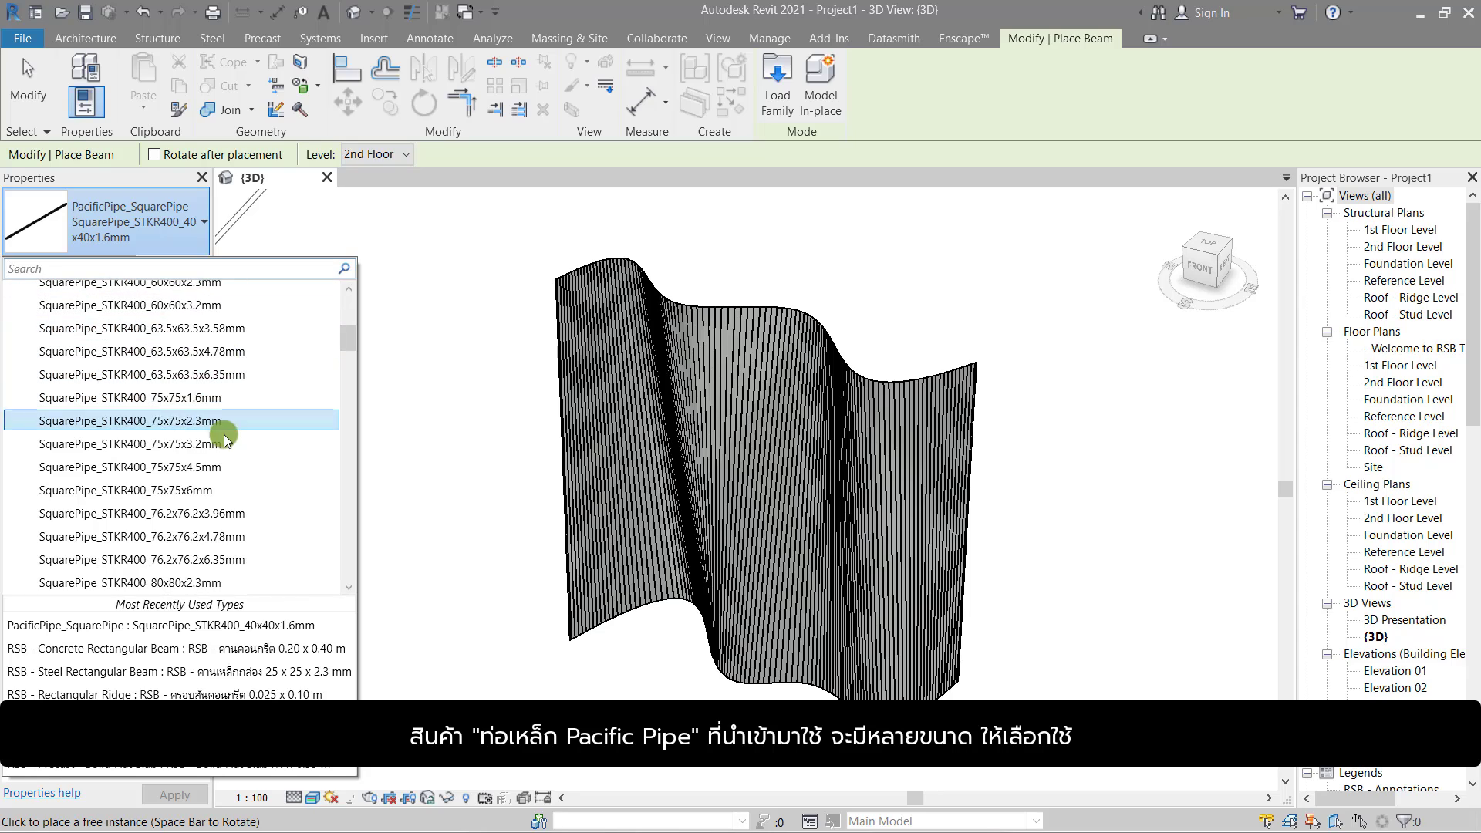
scroll(224, 438, "down", 15)
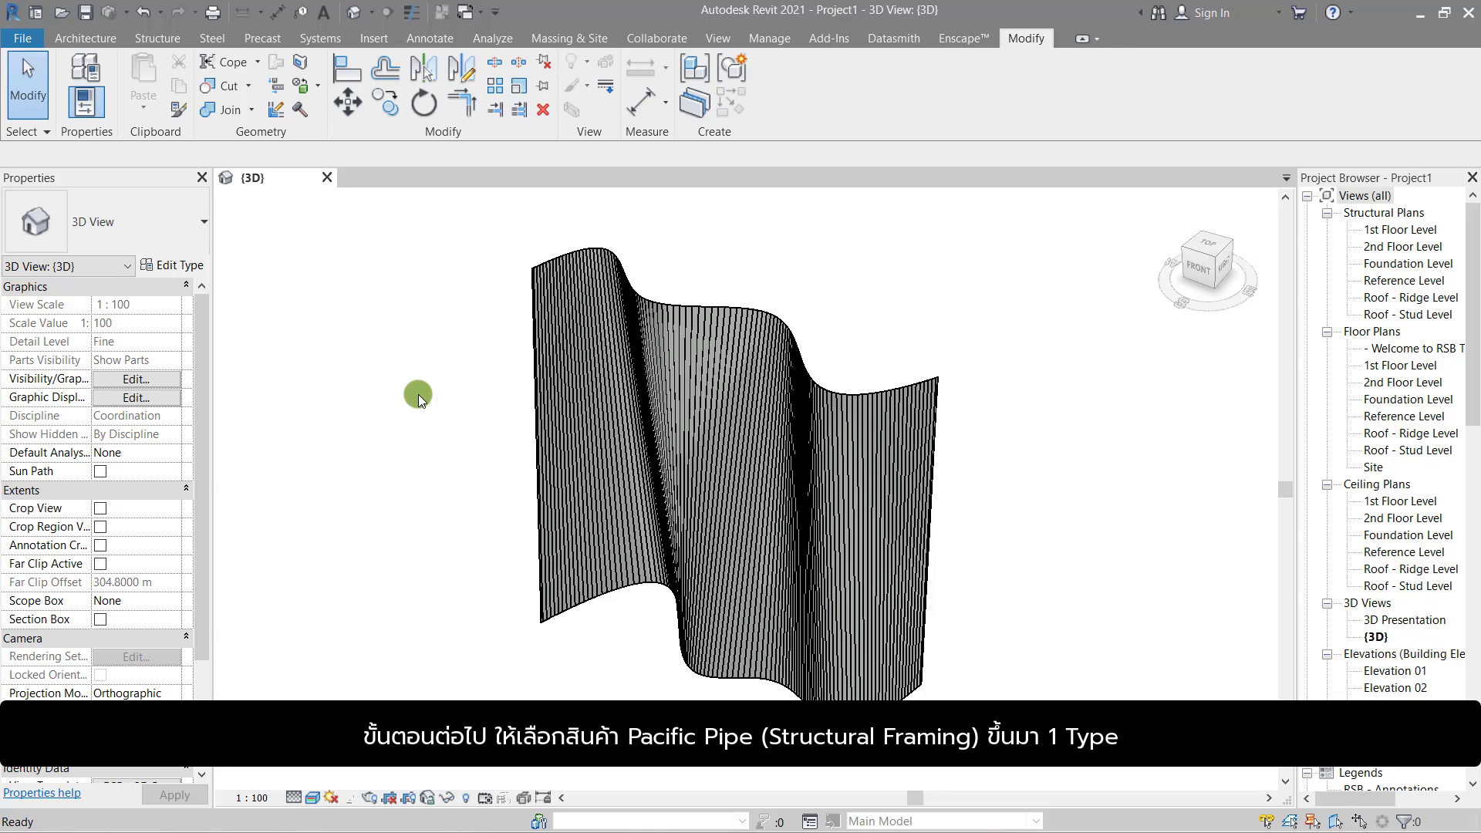
Place SquarePipe_STKR400_25.4x25.4x2.41mm beams on six vertical lines at the wall's end using Pick Lines with 3D Snapping, and turn on Thin Lines
key("b")
key("m")
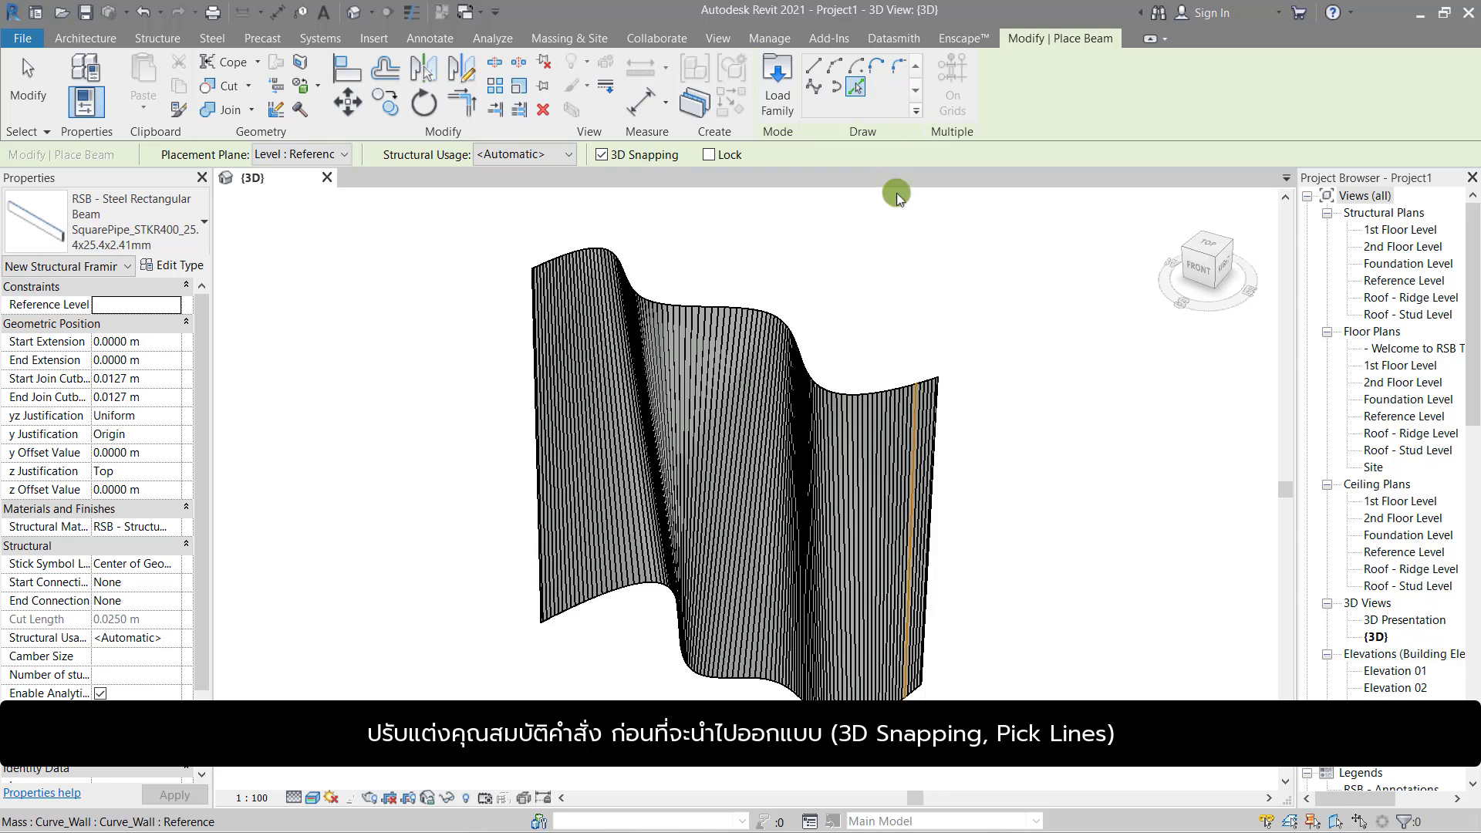
scroll(948, 344, "up", 5)
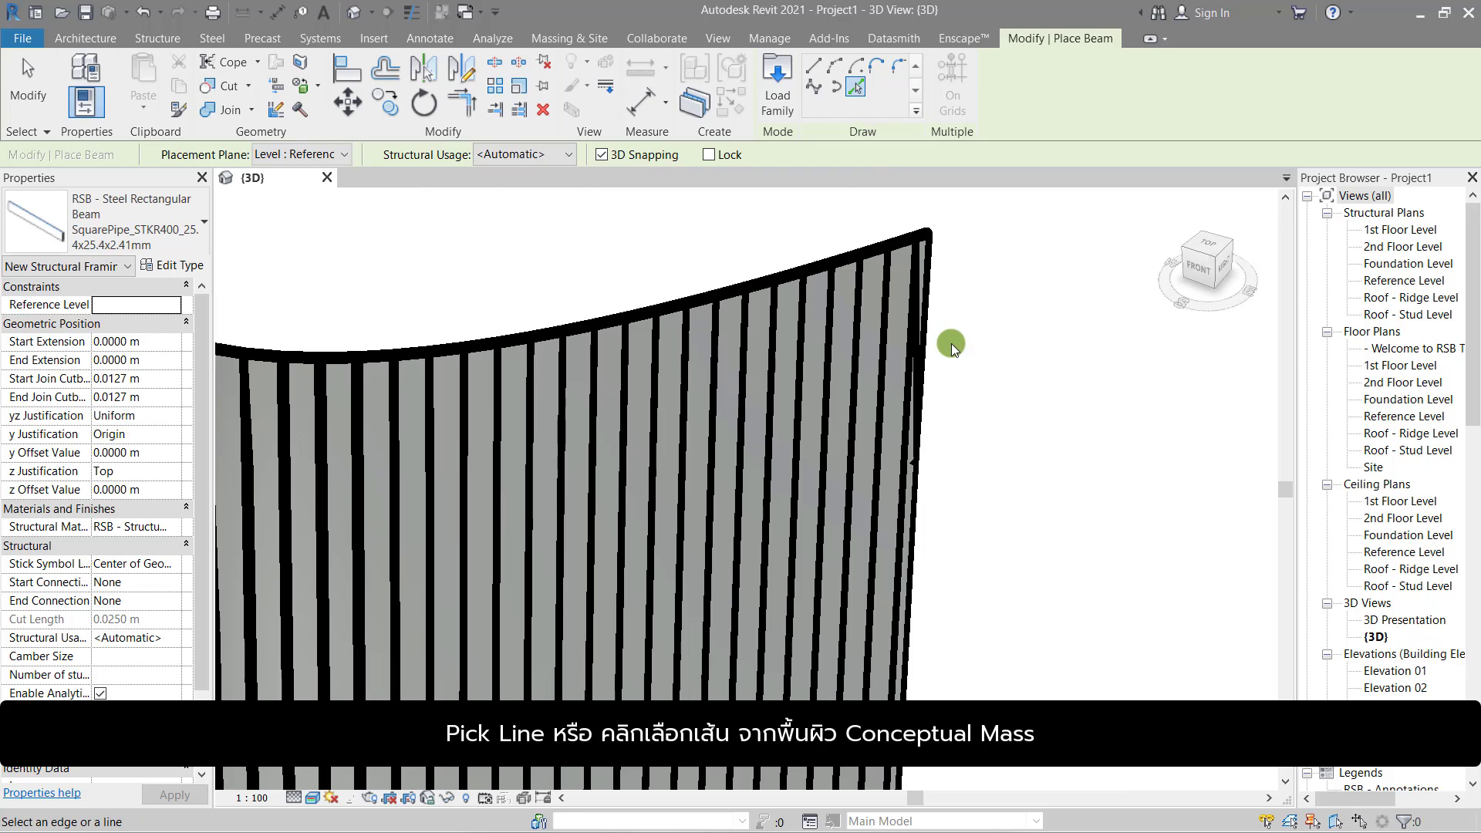
left_click(885, 292)
left_click(858, 292)
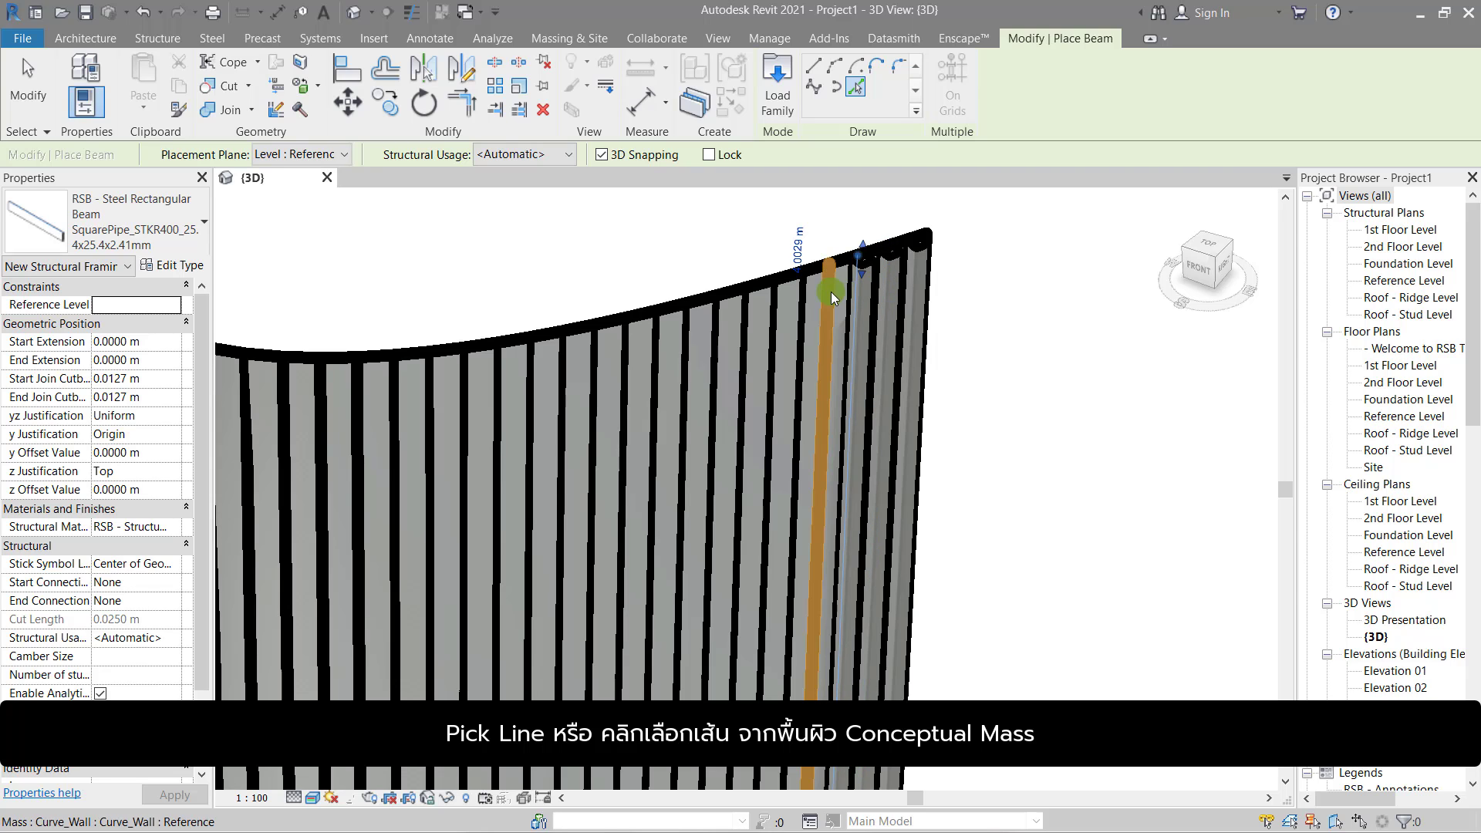
left_click(806, 315)
left_click(771, 316)
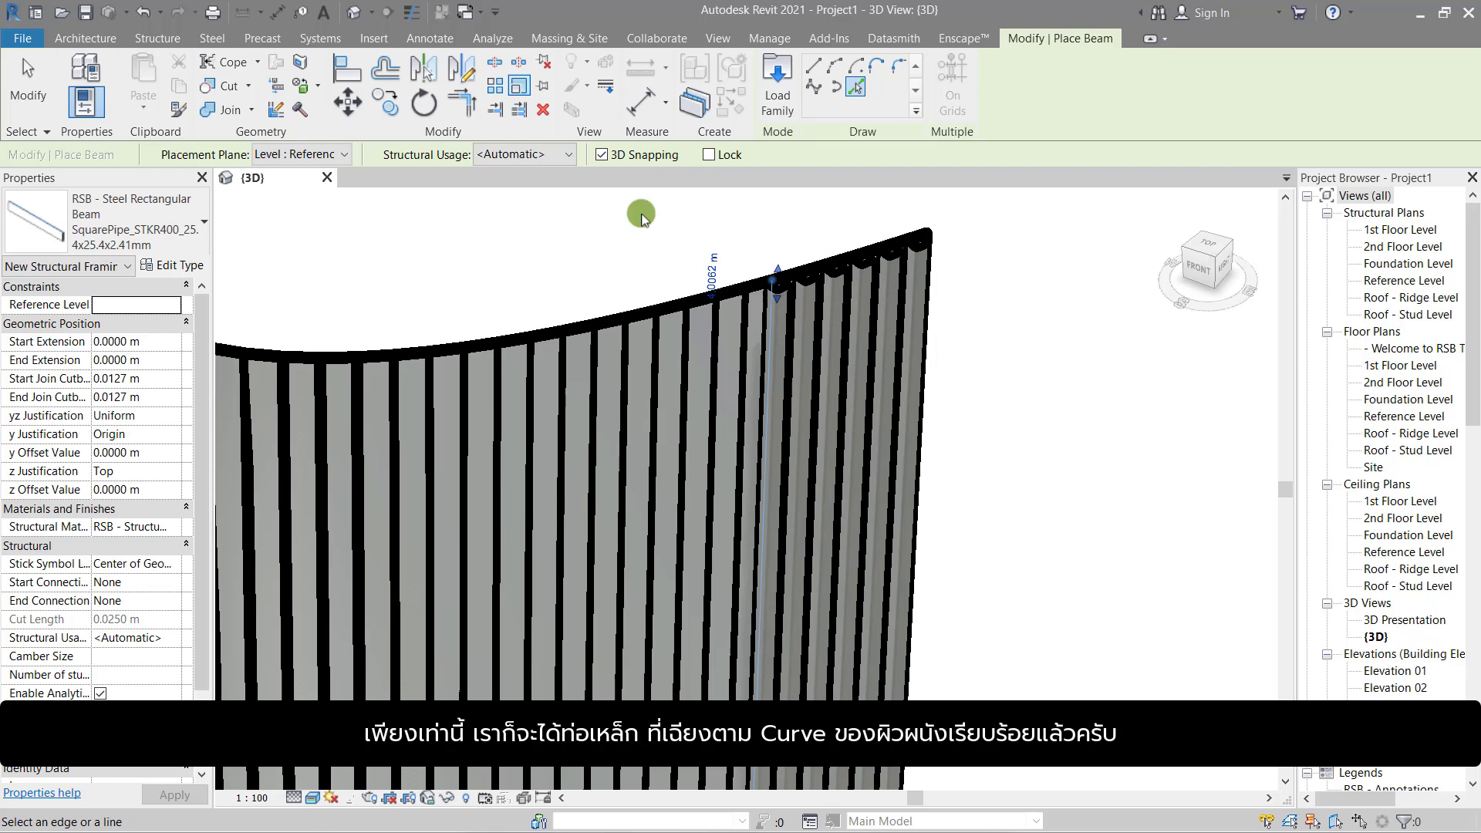
left_click(412, 12)
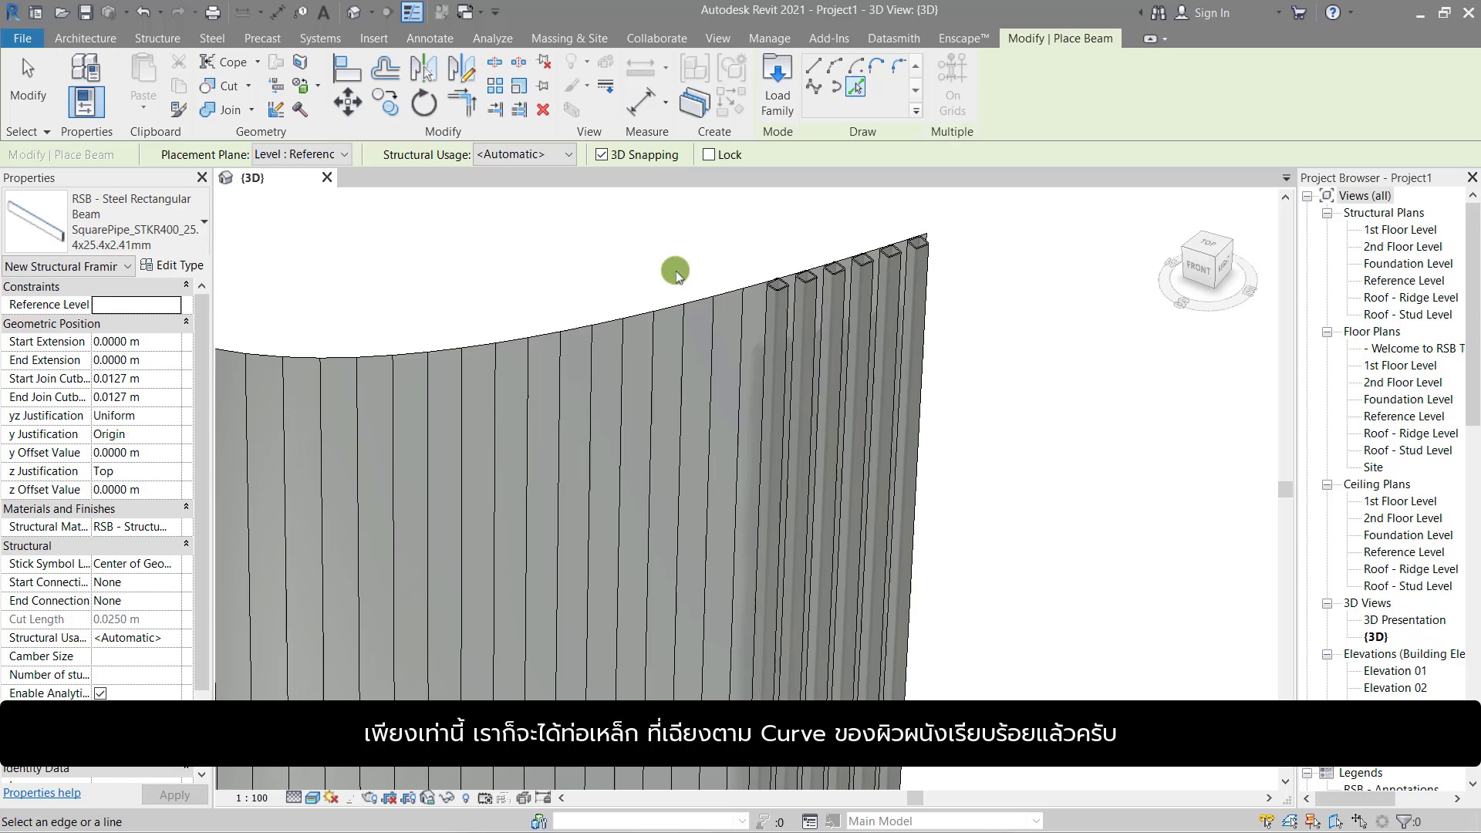
Place SquarePipe_STKR400_25.4x25.4x2.41mm beams on the next vertical grid lines, from the already clad end into the wall's first bend
left_click(740, 339)
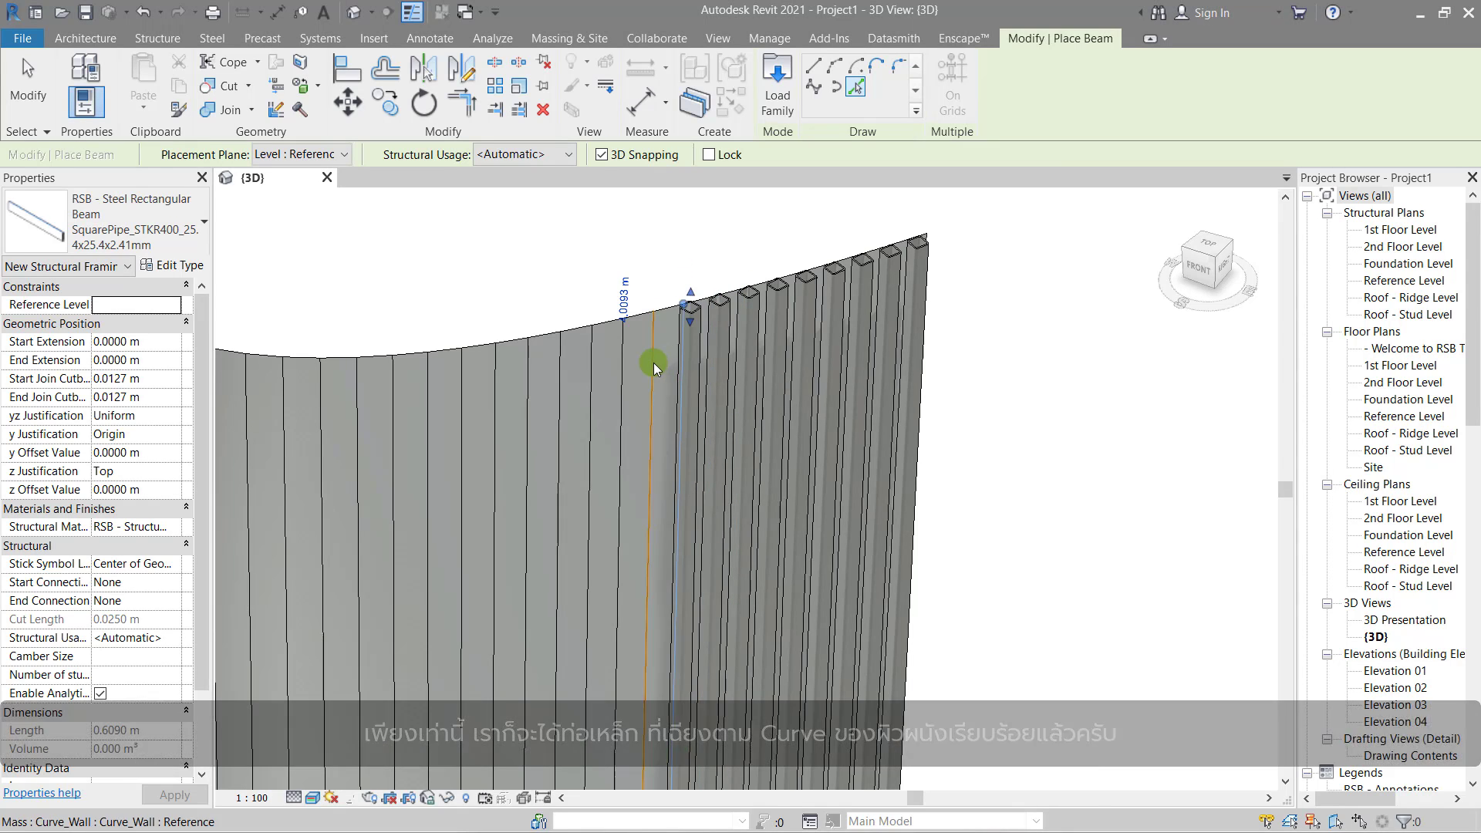
middle_click_drag(650, 321, 796, 624)
middle_click_drag(489, 552, 845, 676, "shift")
left_click(617, 682)
middle_click_drag(586, 690, 724, 597, "shift")
left_click(698, 589)
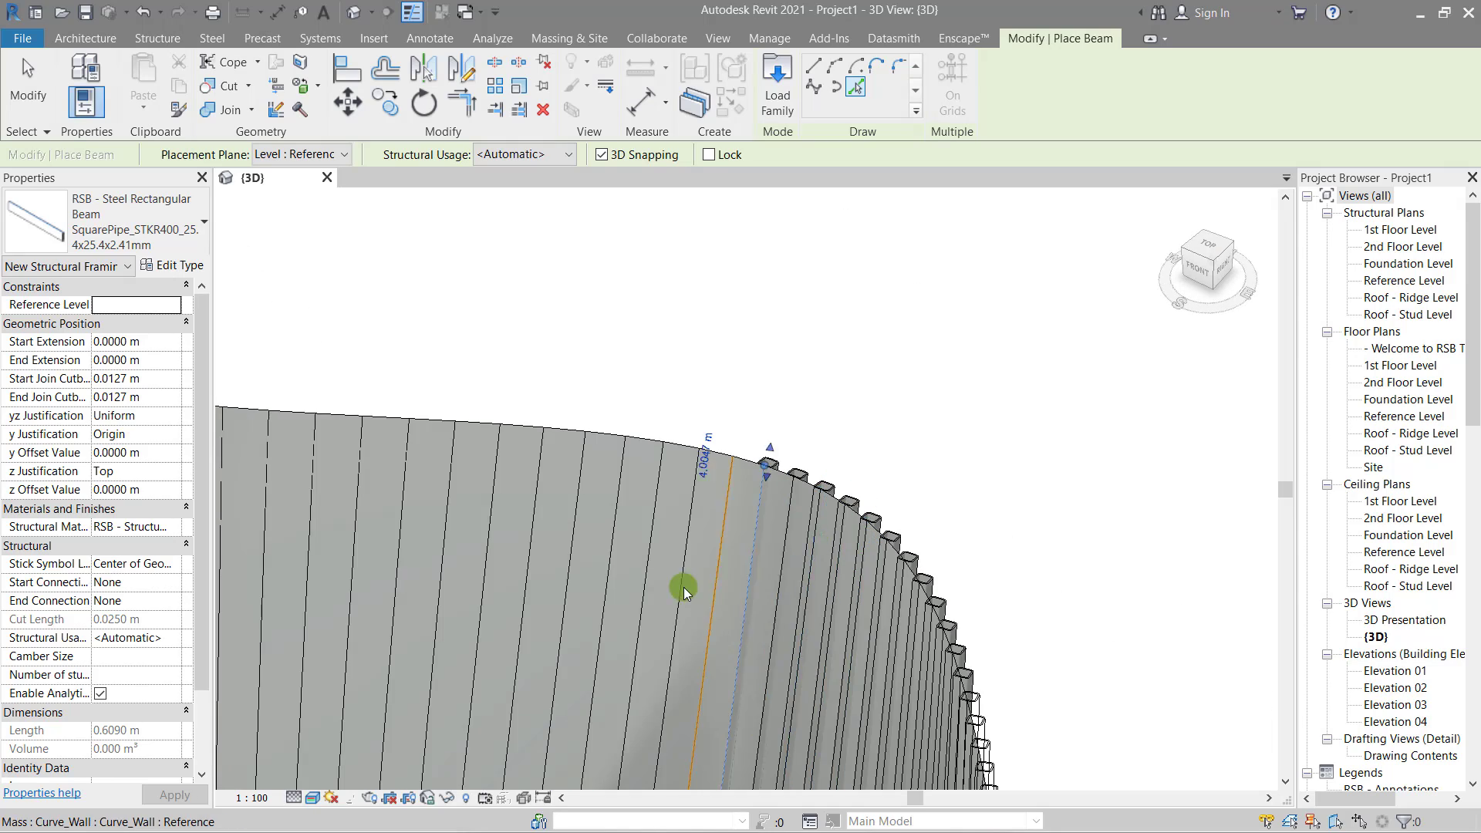
left_click(640, 592)
left_click(540, 596)
Continue placing square pipe beams on the vertical grid lines through the wall's middle curve
middle_click_drag(486, 599, 663, 509, "shift")
left_click(609, 499)
left_click(585, 501)
middle_click_drag(532, 505, 1010, 509, "shift")
left_click(902, 532)
left_click(628, 605)
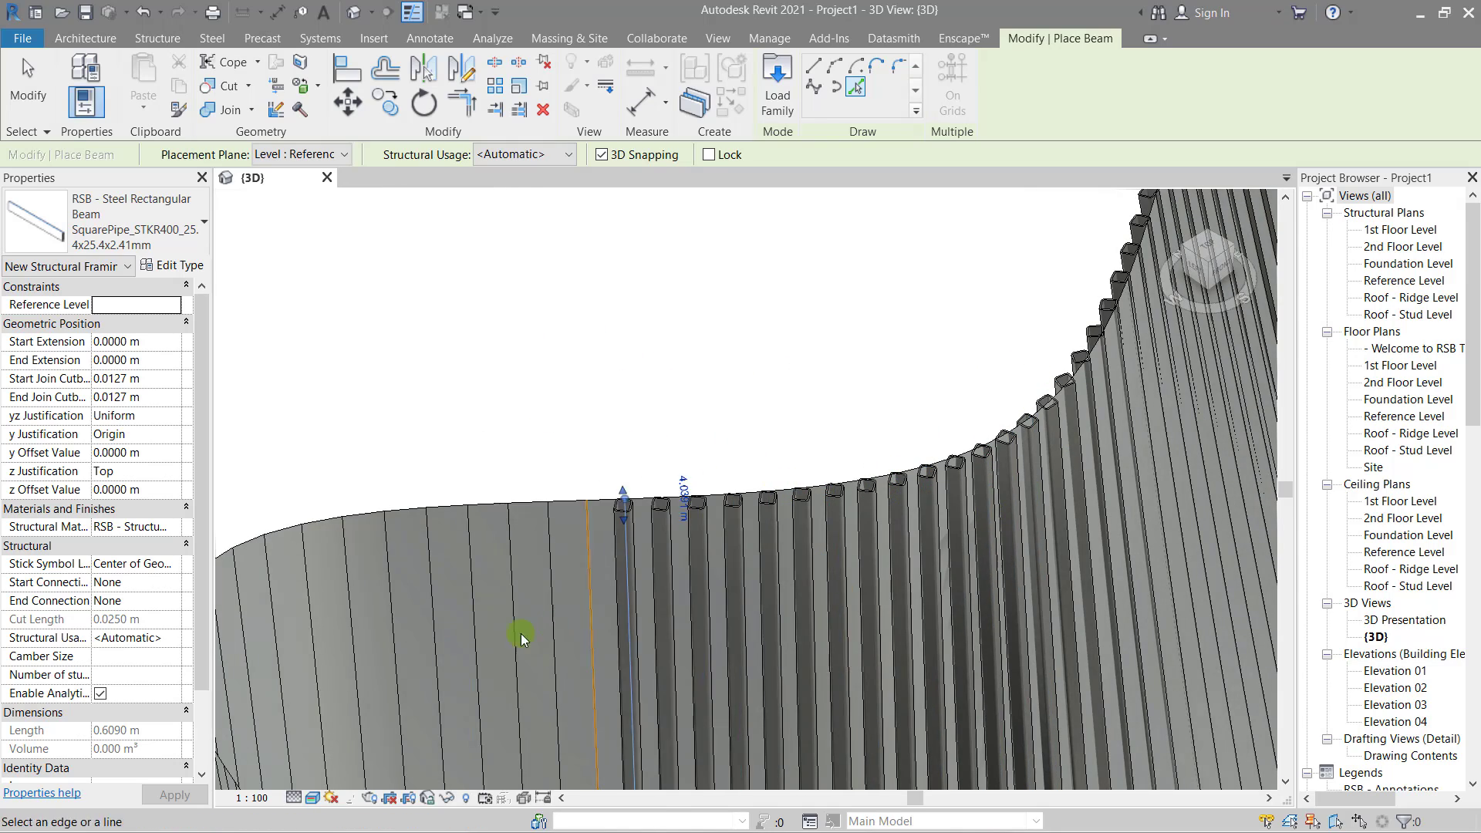
left_click(350, 670)
Place square pipe beams on the remaining vertical grid lines around the far curve of the wall, and finish beam placement
middle_click_drag(308, 682, 887, 497, "shift")
left_click(769, 496)
left_click(747, 493)
left_click(701, 530)
left_click(640, 569)
left_click(567, 619)
left_click(504, 658)
left_click(445, 683)
middle_click_drag(588, 696, 525, 556)
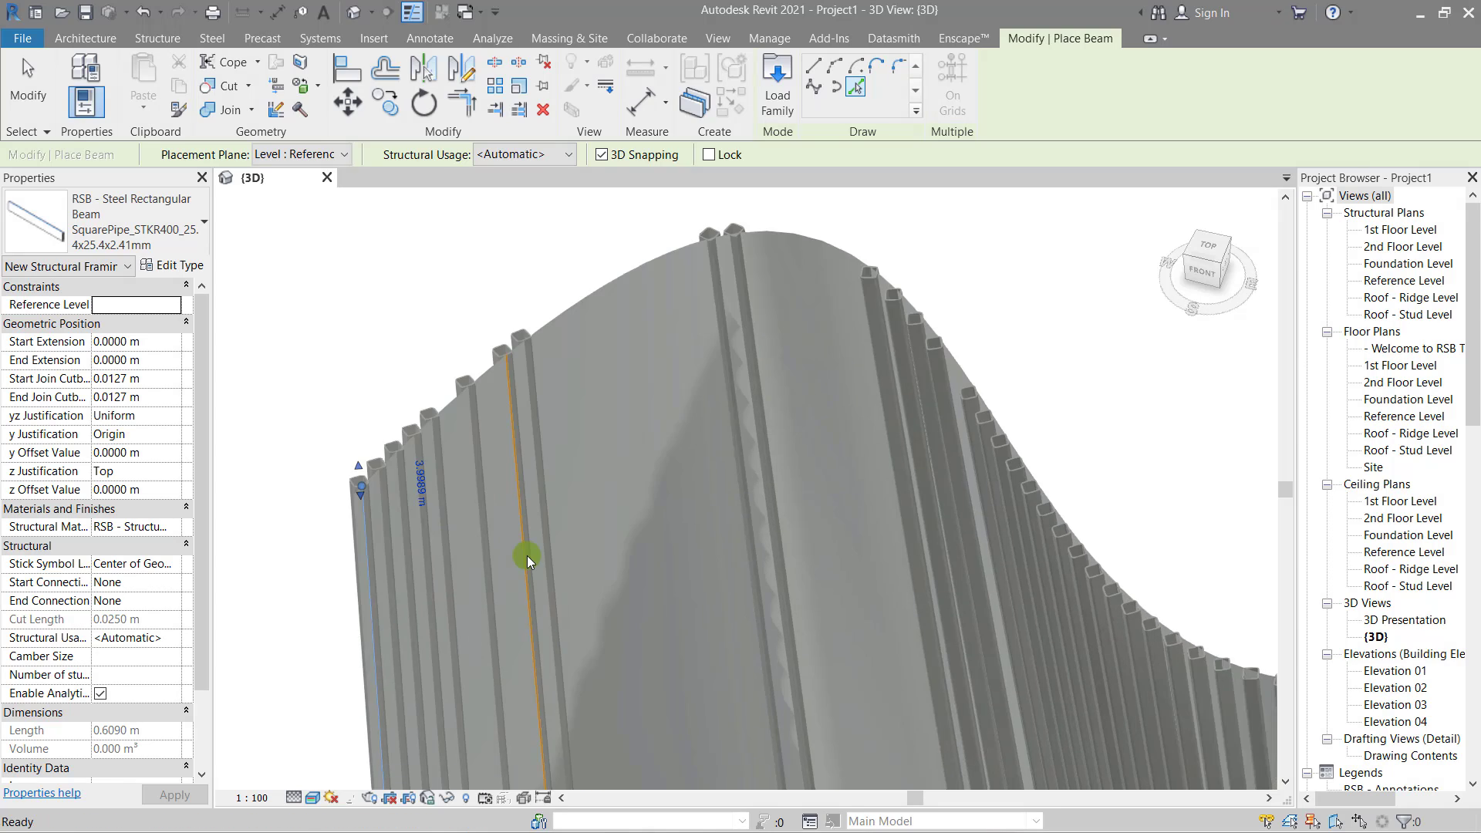
key("Escape")
key("Escape")
Switch the mass display to Show Mass by View Settings to hide the mass form behind the pipes
left_click(1219, 264)
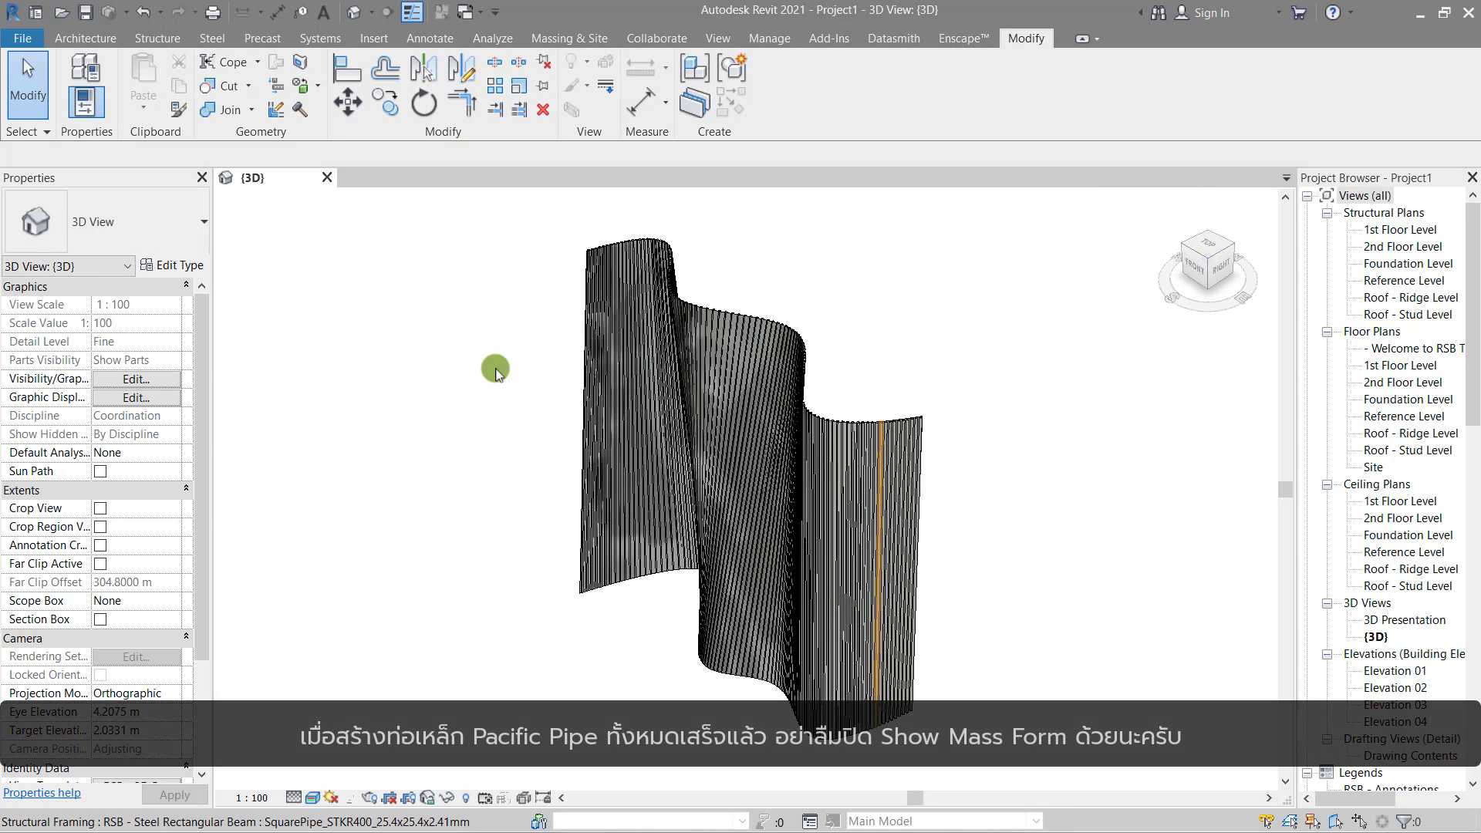
left_click(574, 41)
left_click(114, 111)
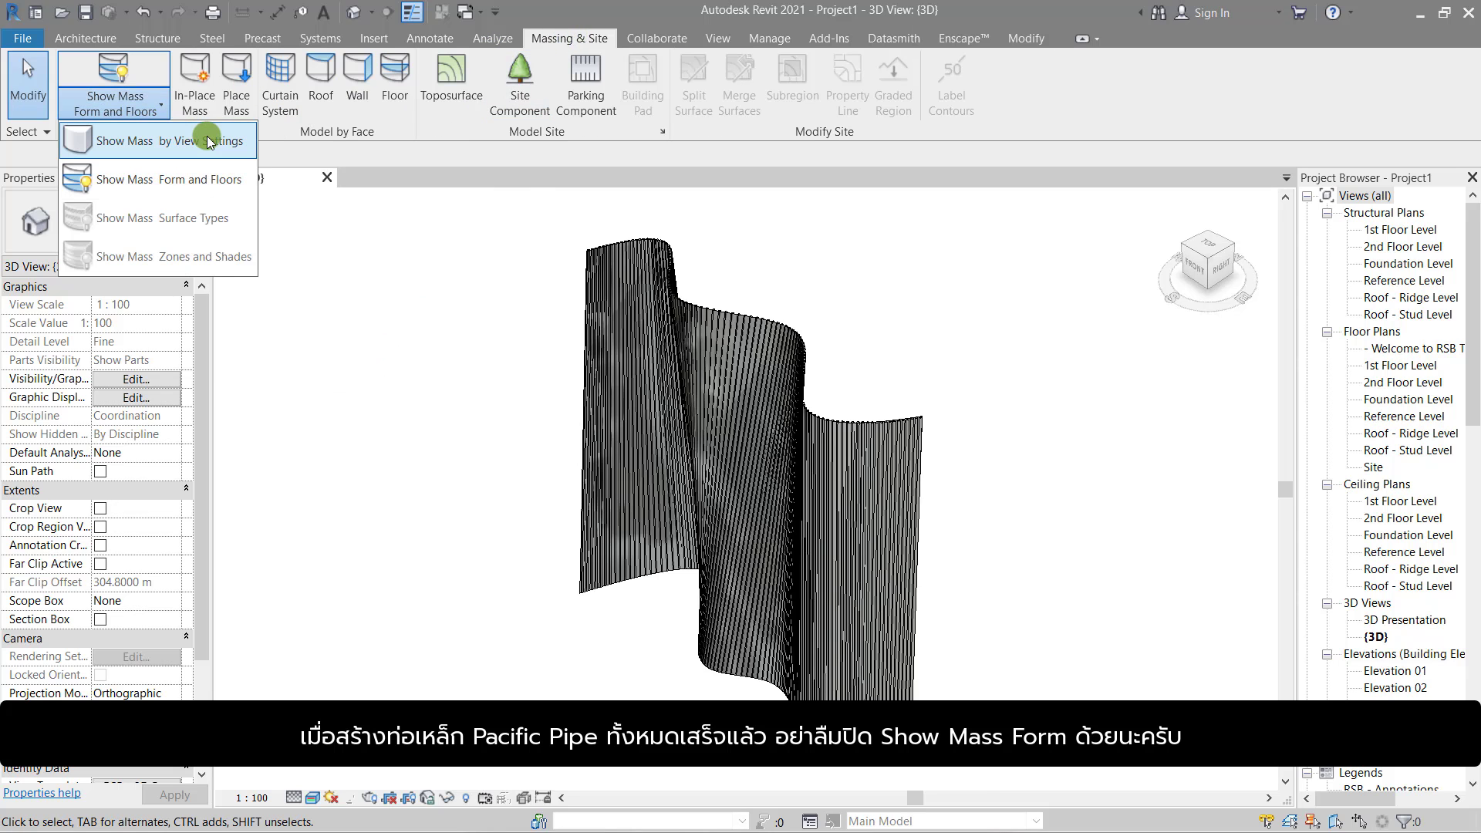
left_click(207, 139)
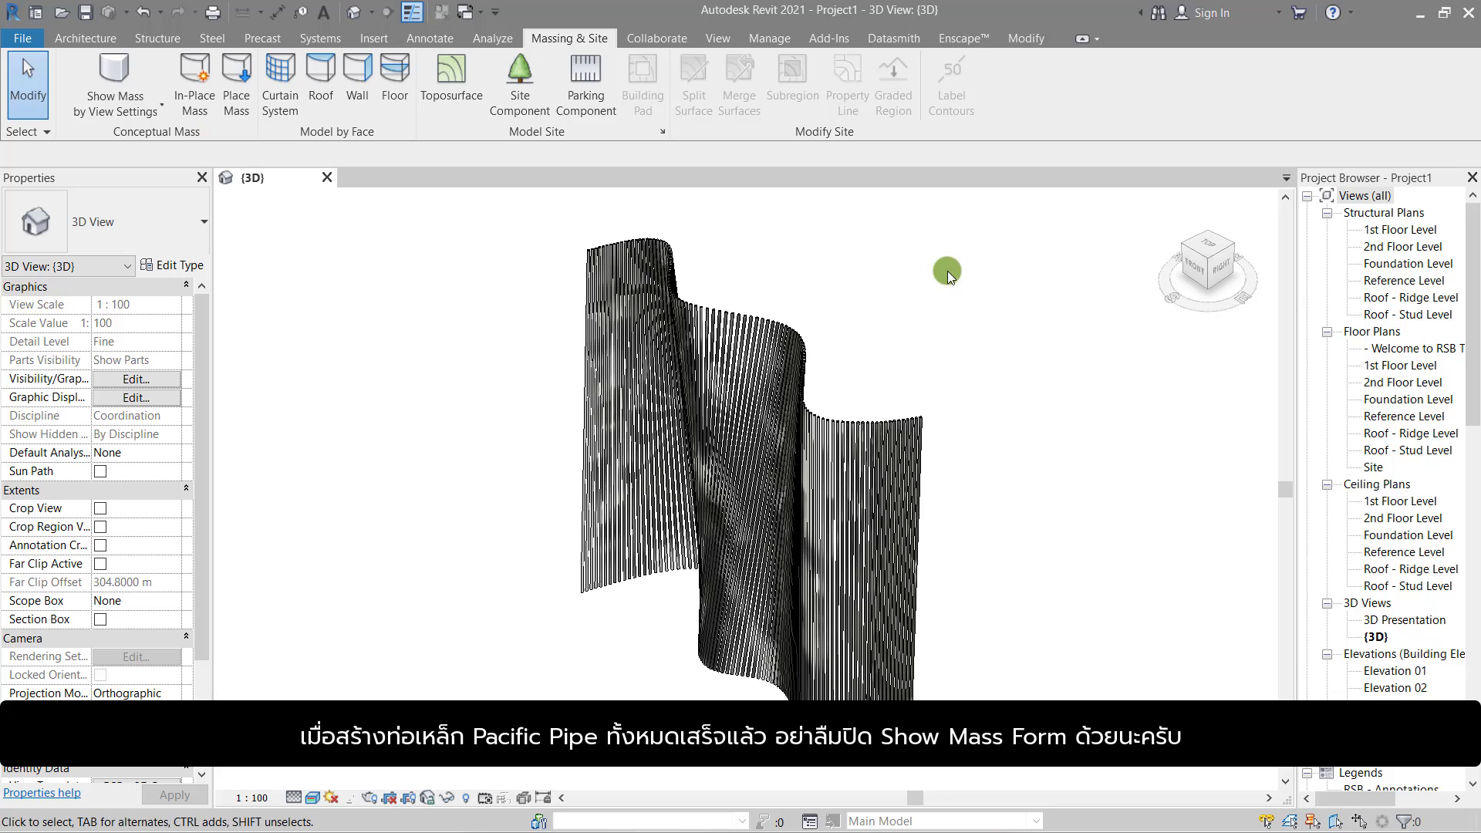
Start Enscape for the {3D} view to present the pipe wall as a live rendering
scroll(704, 612, "up", 5)
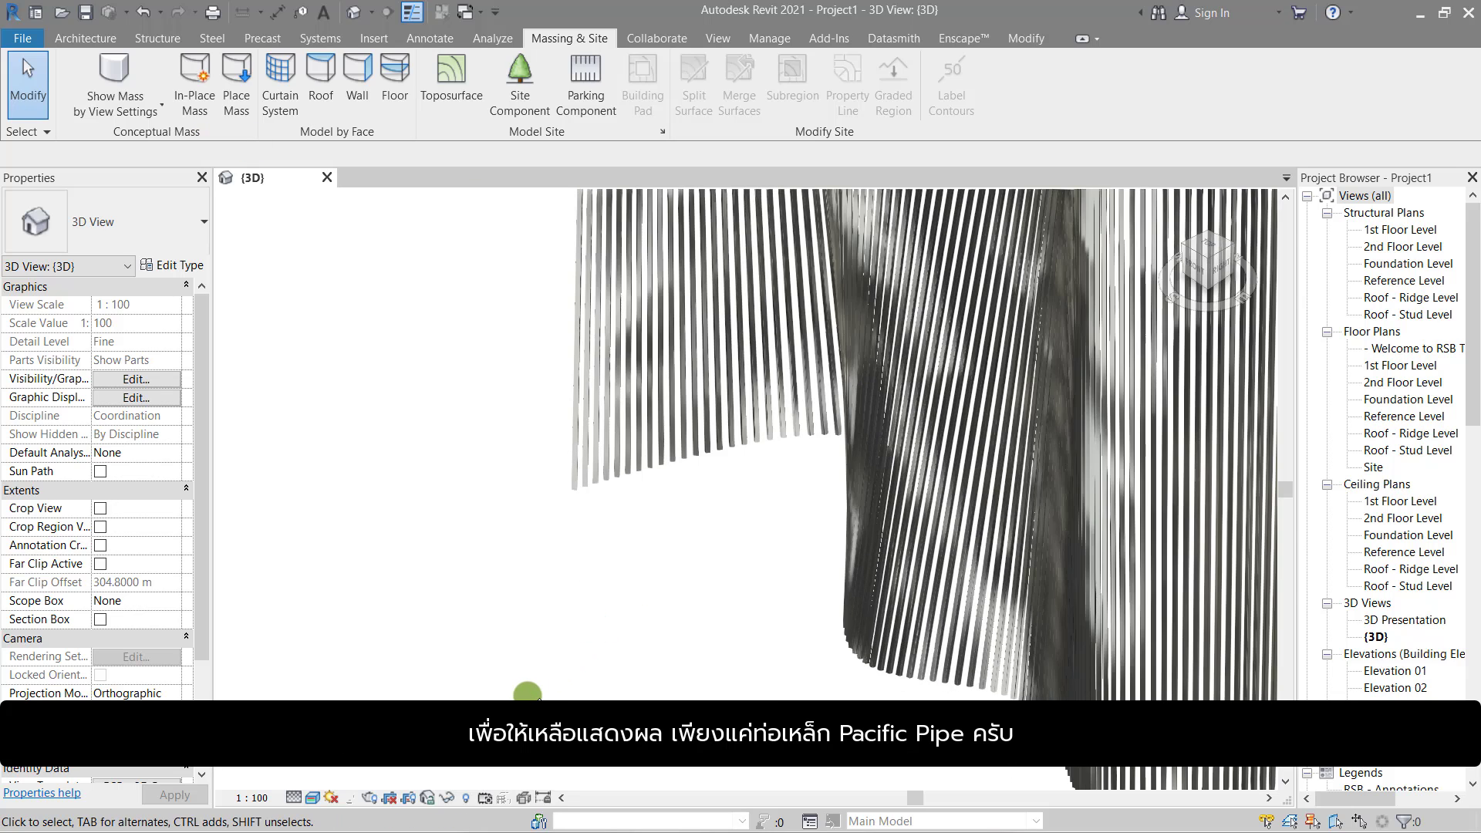
middle_click_drag(590, 689, 926, 655, "shift")
left_click(799, 469)
left_click(600, 685)
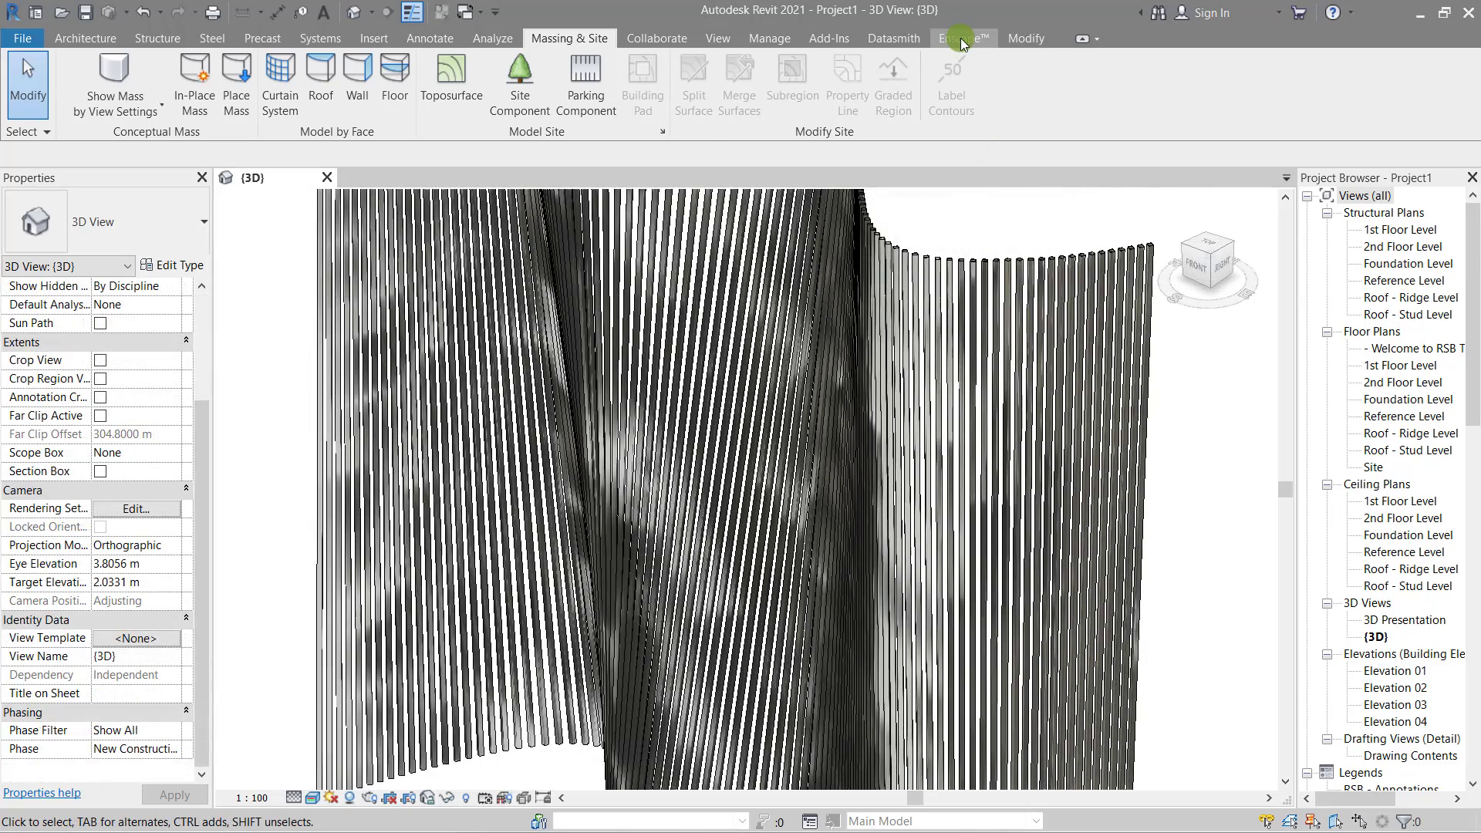
left_click(960, 39)
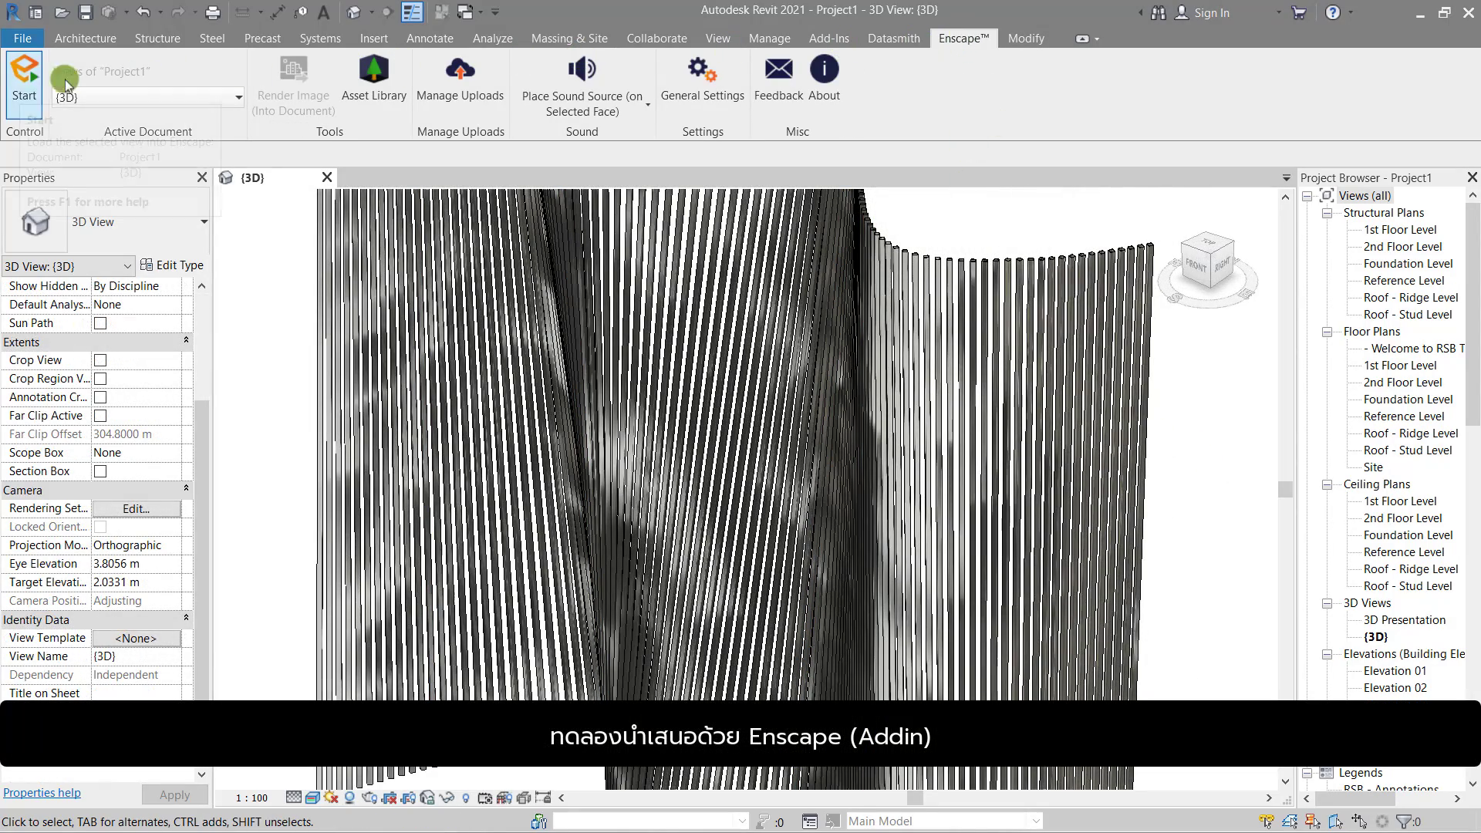
left_click(24, 87)
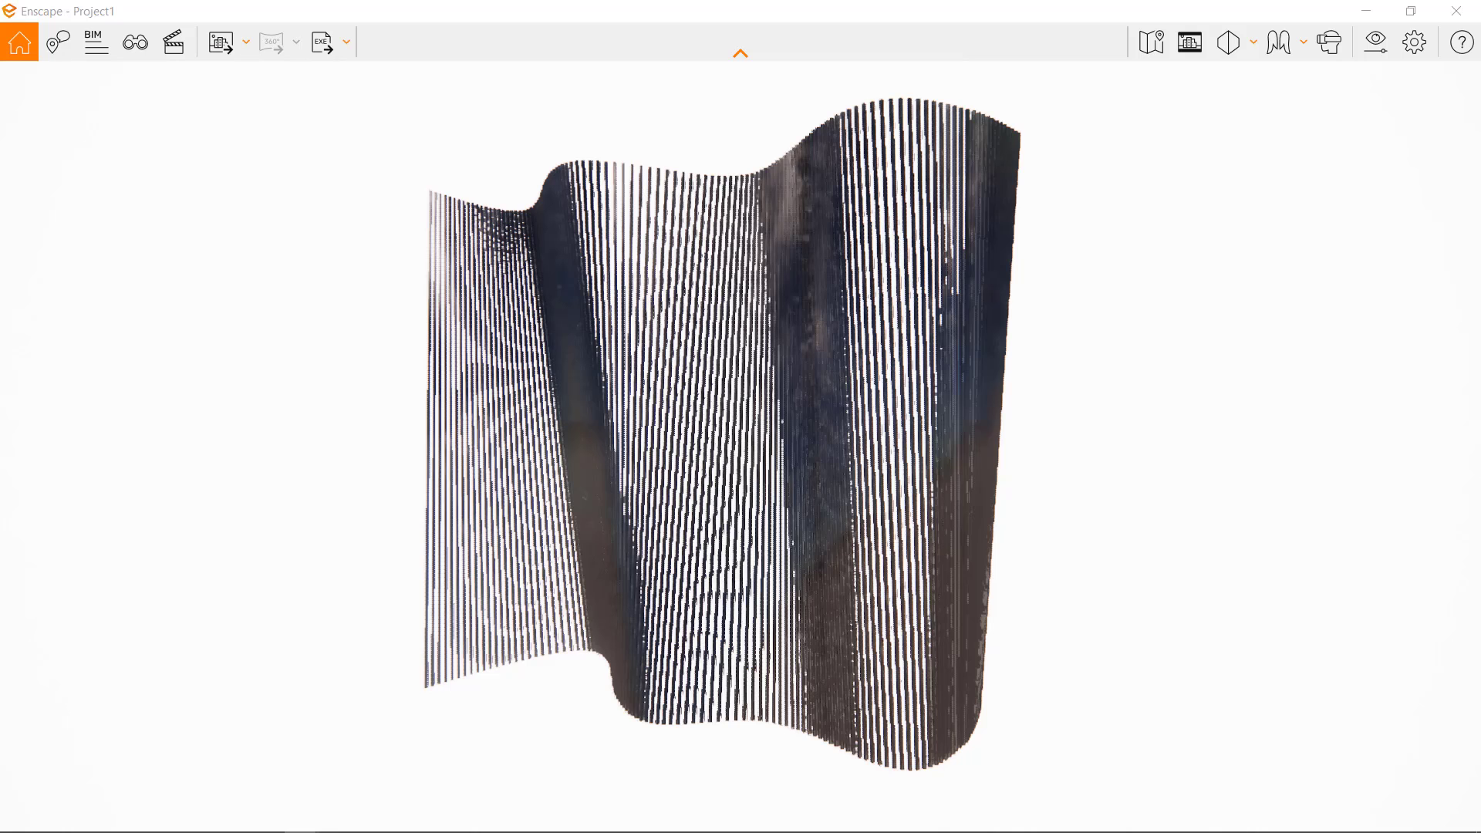
right_click_drag(663, 431, 1411, 432)
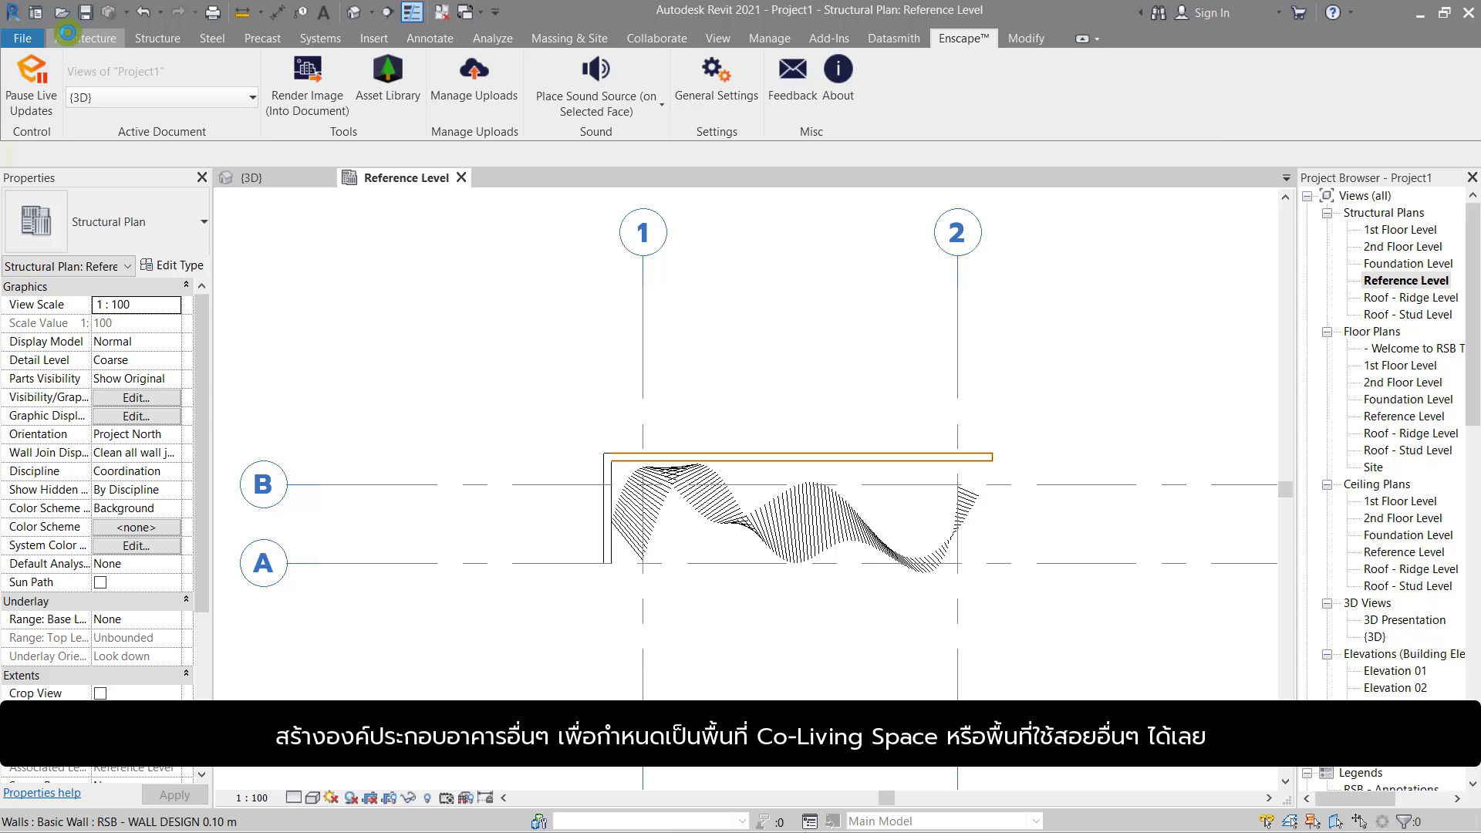
In Revit, create a 0.10 m floor along the walls on the Reference Level and paste an aligned copy above the pipe wall
left_click(85, 38)
left_click(438, 75)
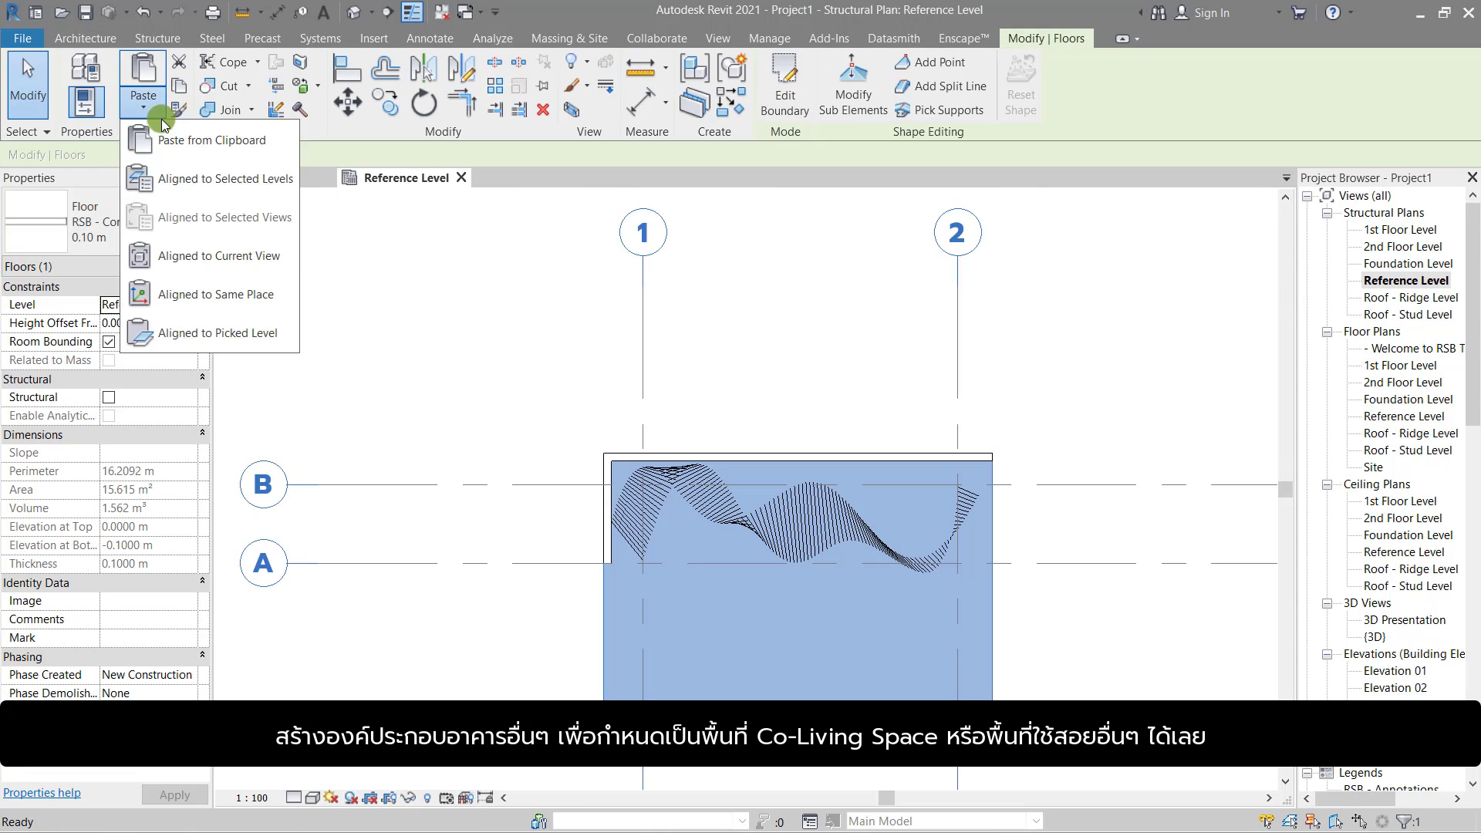
left_click(191, 306)
left_click(147, 340)
left_click(397, 317)
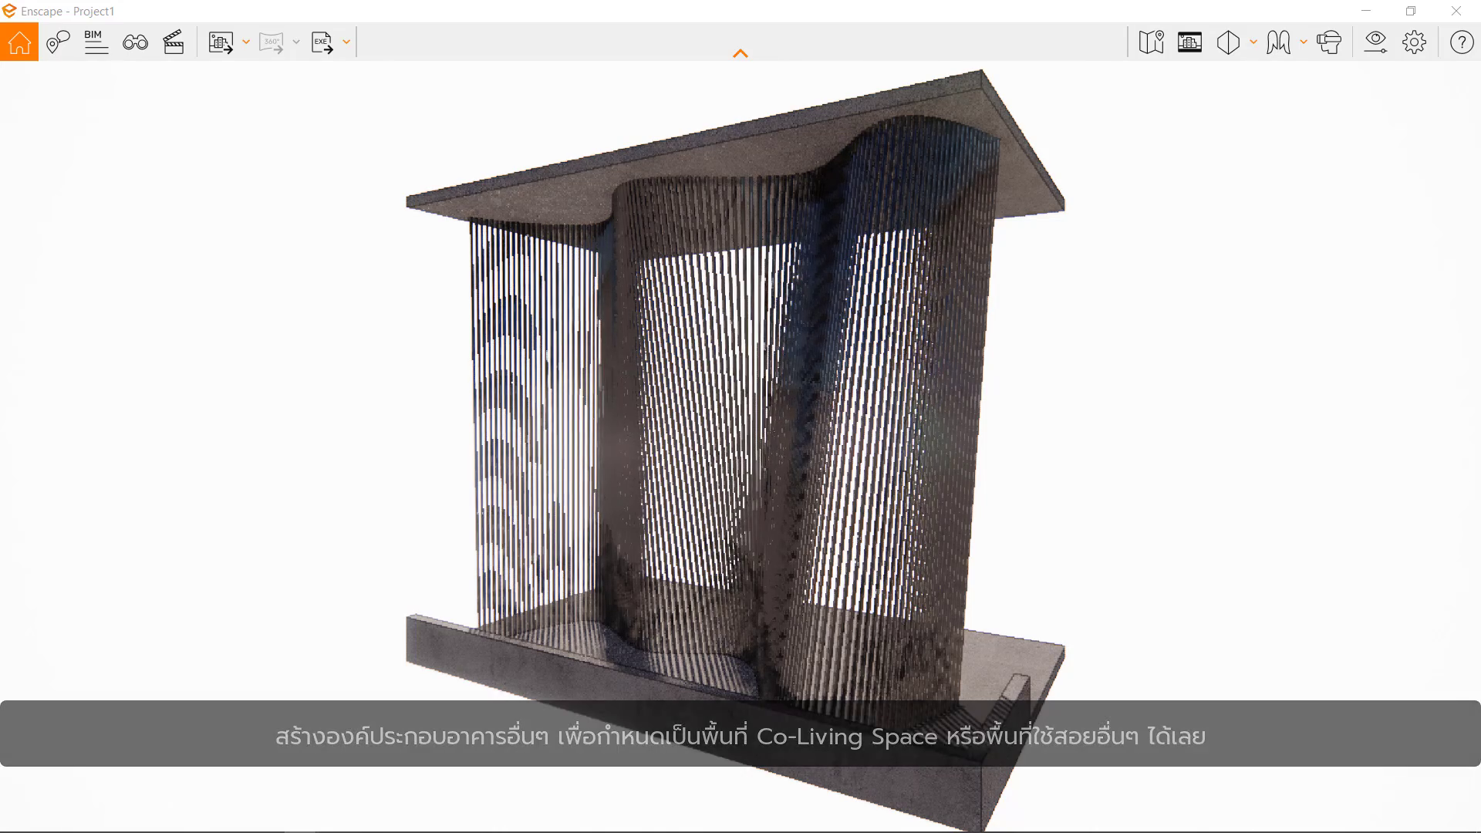
In Enscape, view the pipe wall between the two slabs straight on and set the time of day to 09:30
right_click_drag(740, 447, 617, 448)
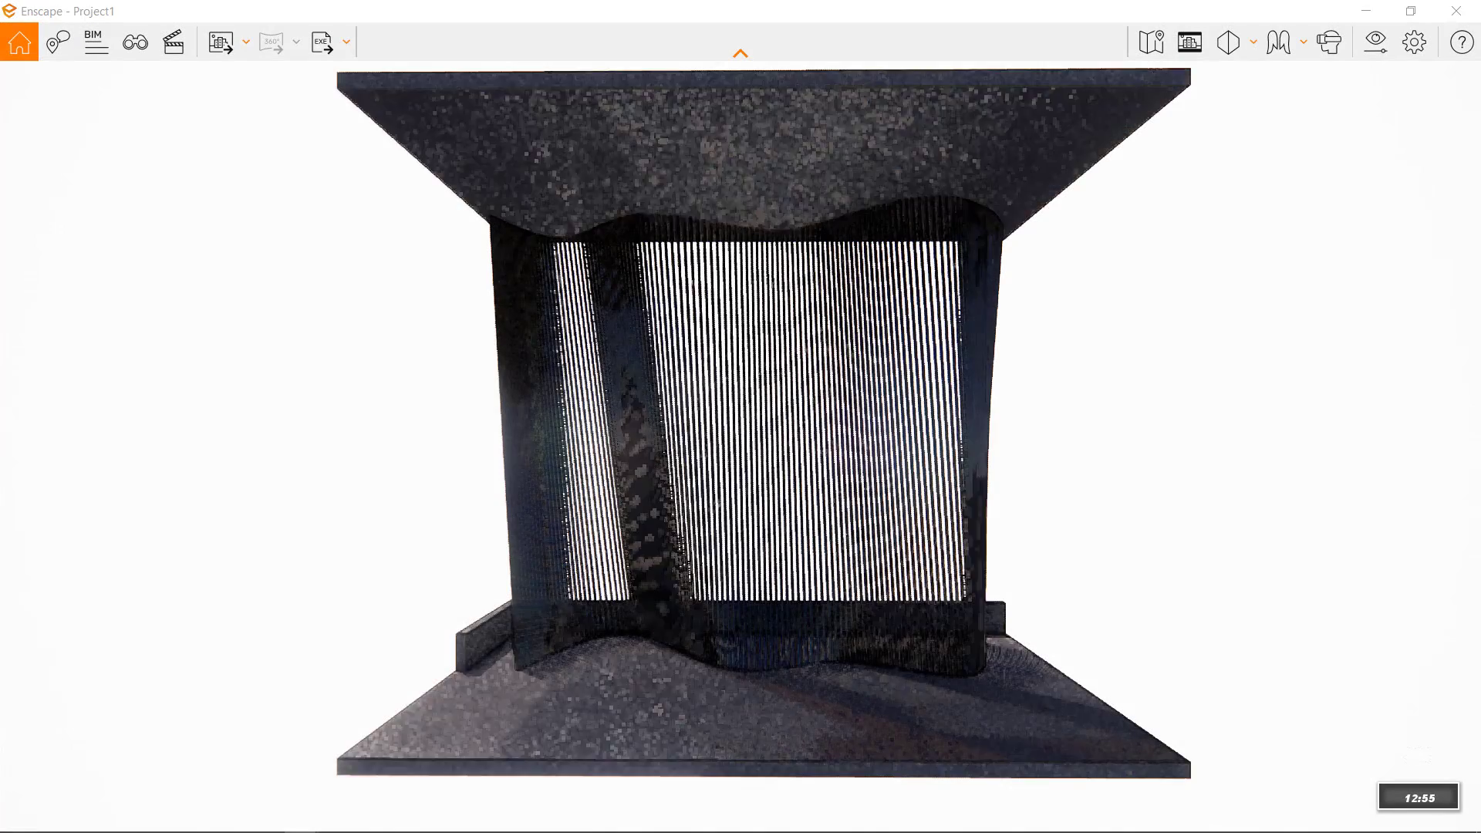
key("u")
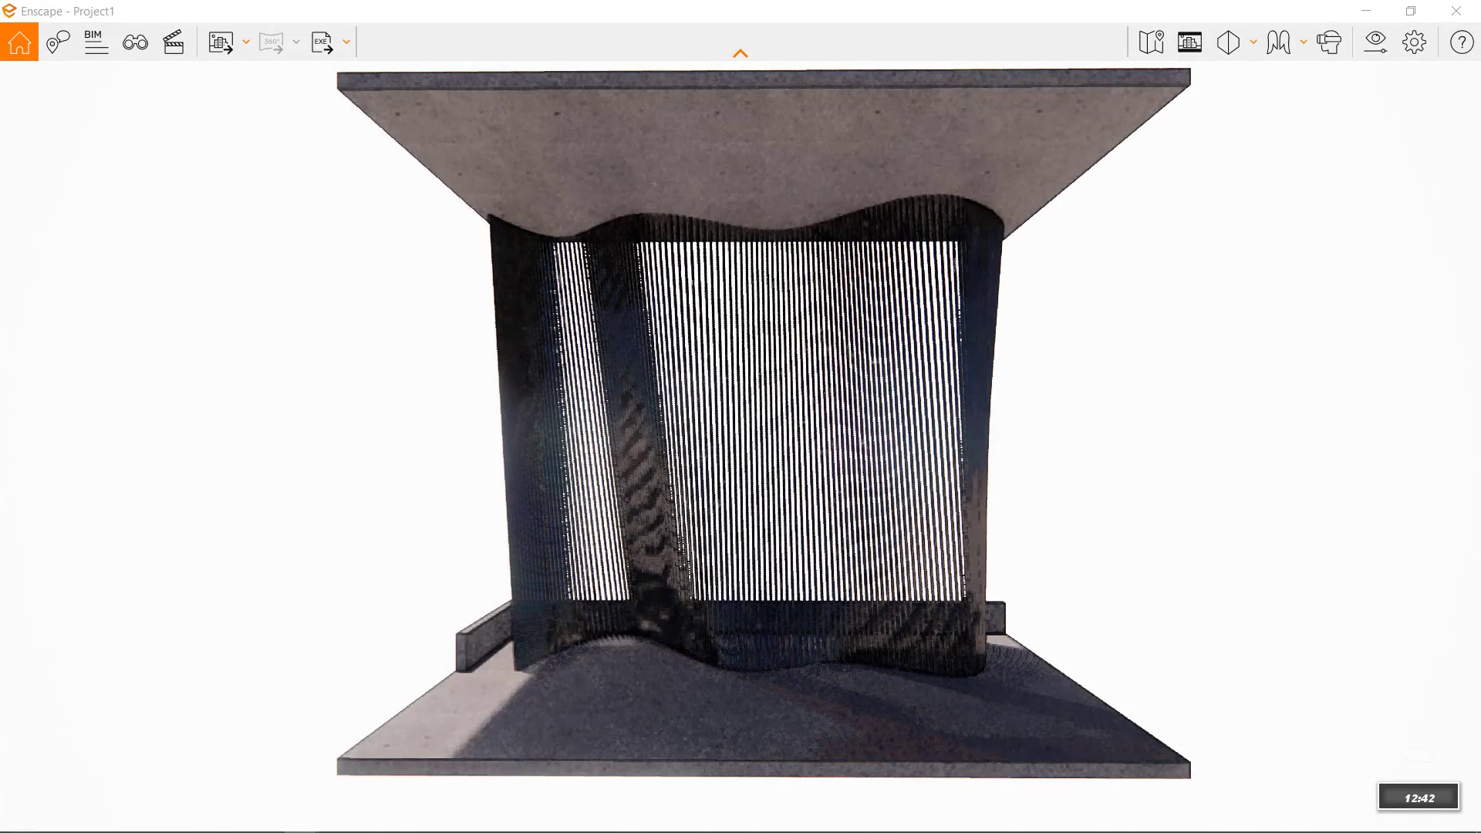
key("u")
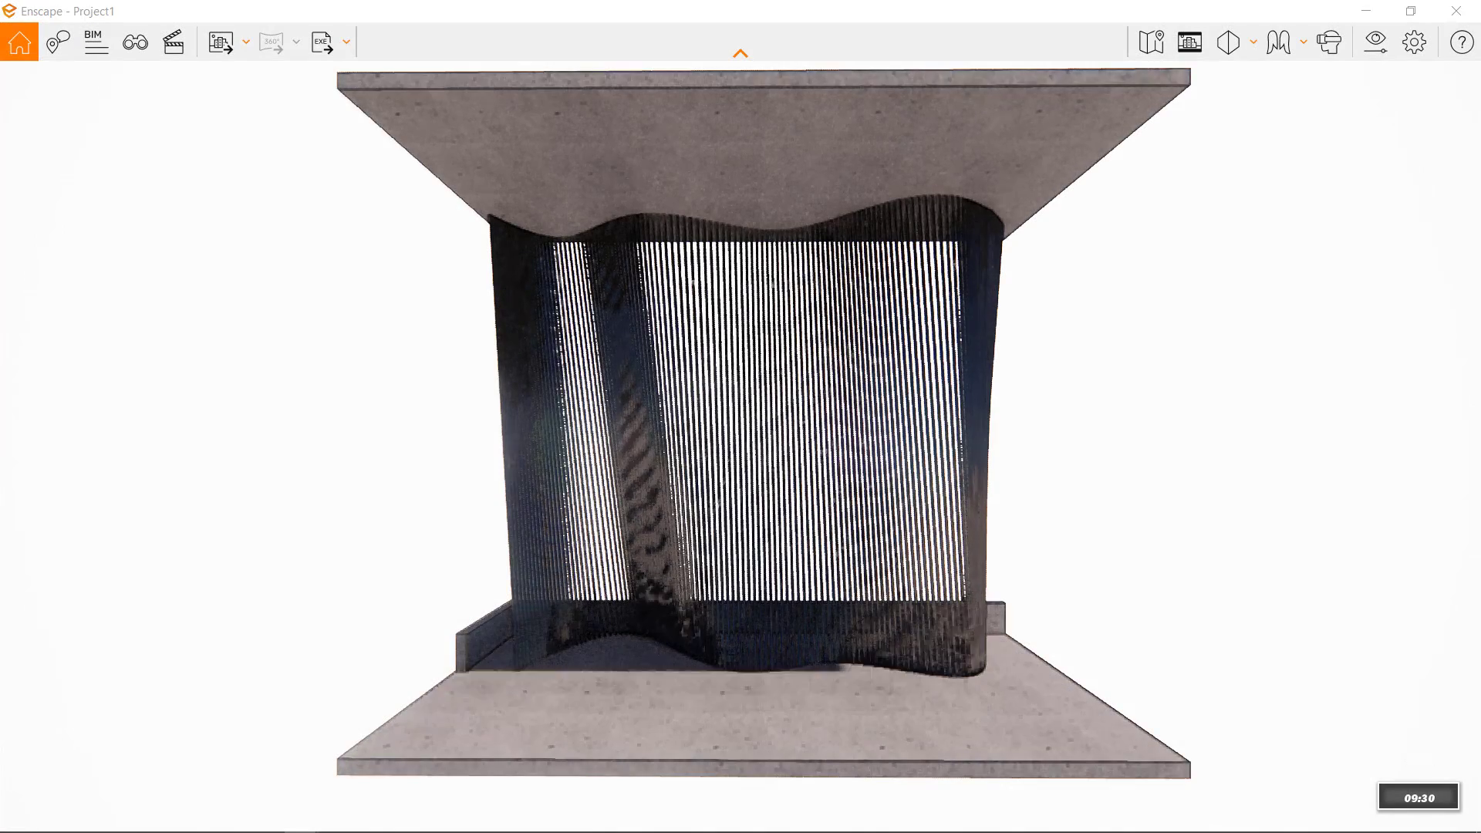